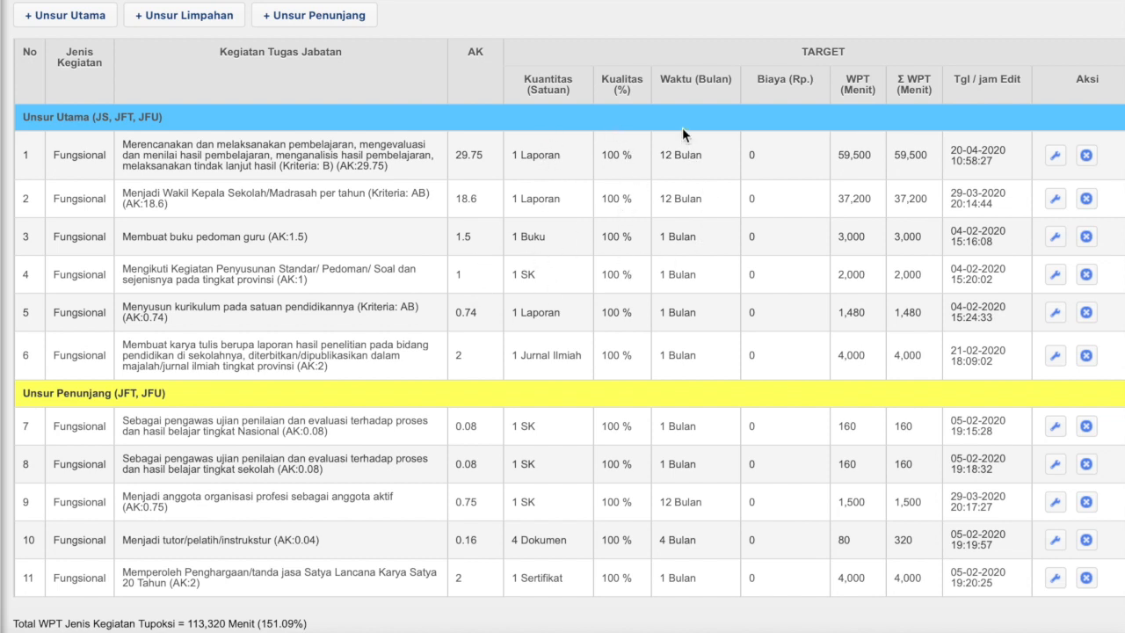
{"action": "scroll", "coordinate": [670, 211], "scroll_direction": "down", "scroll_amount": 2}
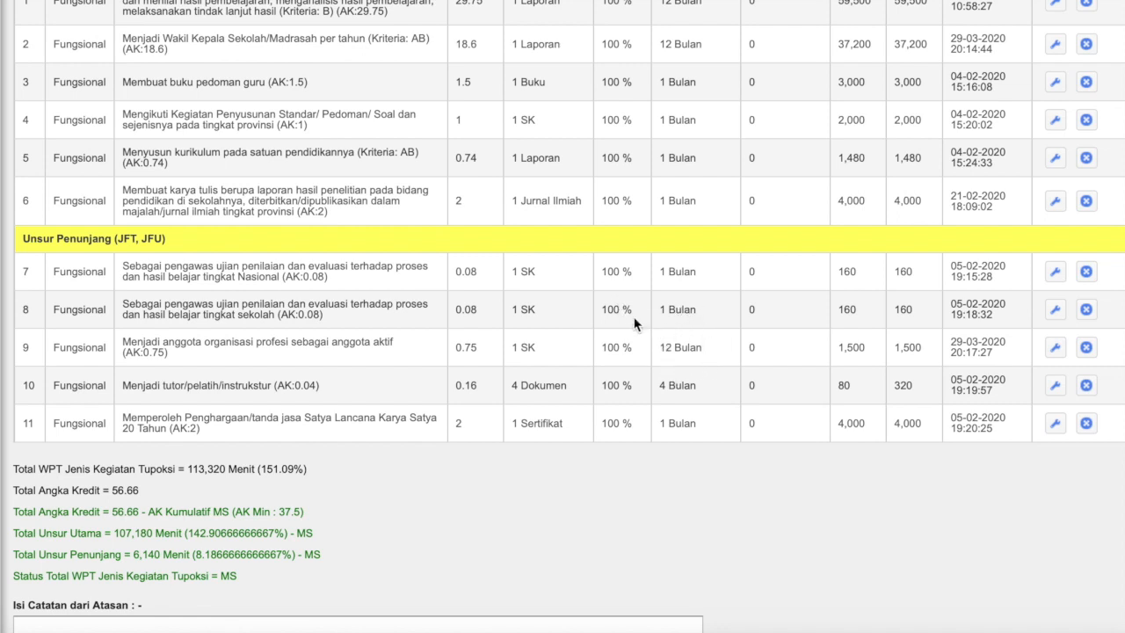
{"action": "scroll", "coordinate": [689, 348], "scroll_direction": "up", "scroll_amount": 3}
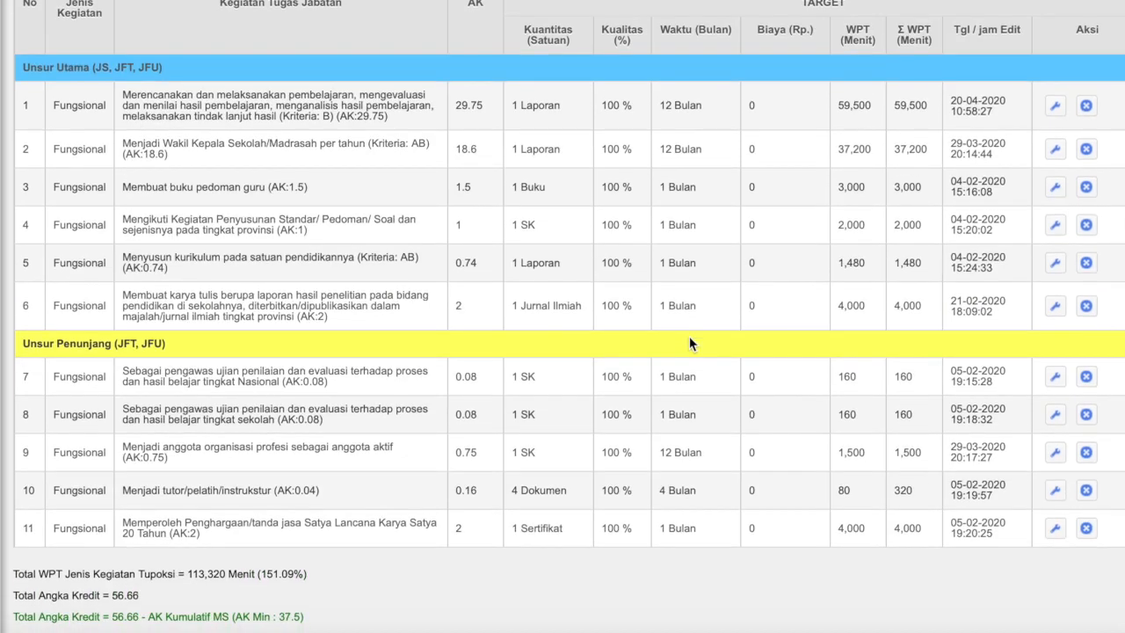
{"action": "scroll", "coordinate": [689, 343], "scroll_direction": "up", "scroll_amount": 4}
{"action": "scroll", "coordinate": [690, 335], "scroll_direction": "down", "scroll_amount": 4}
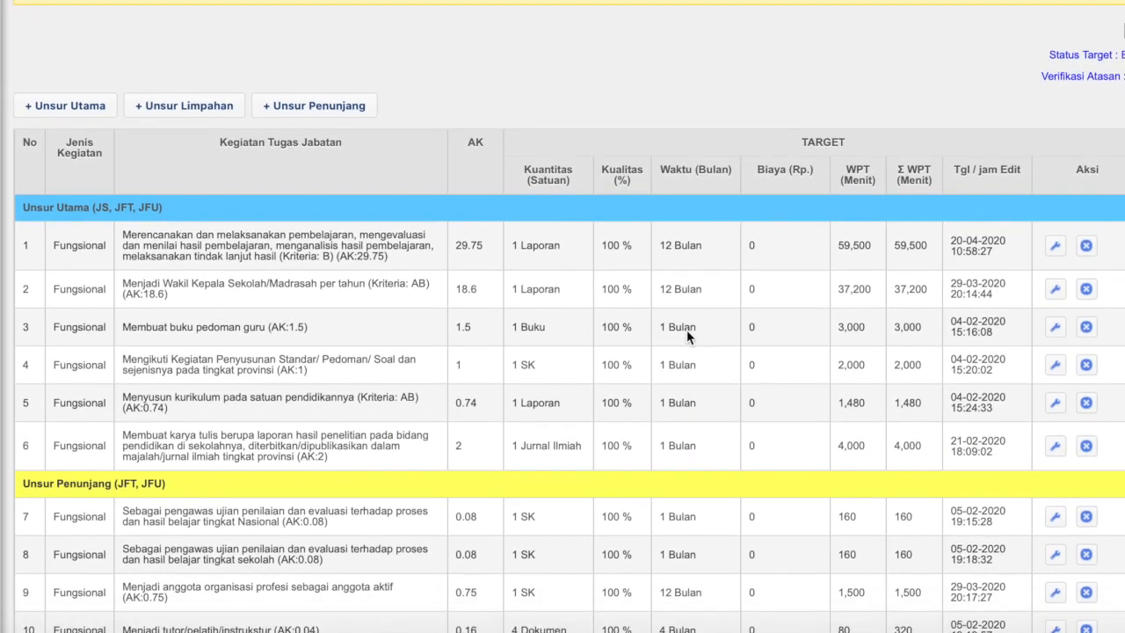
{"action": "scroll", "coordinate": [686, 335], "scroll_direction": "up", "scroll_amount": 3}
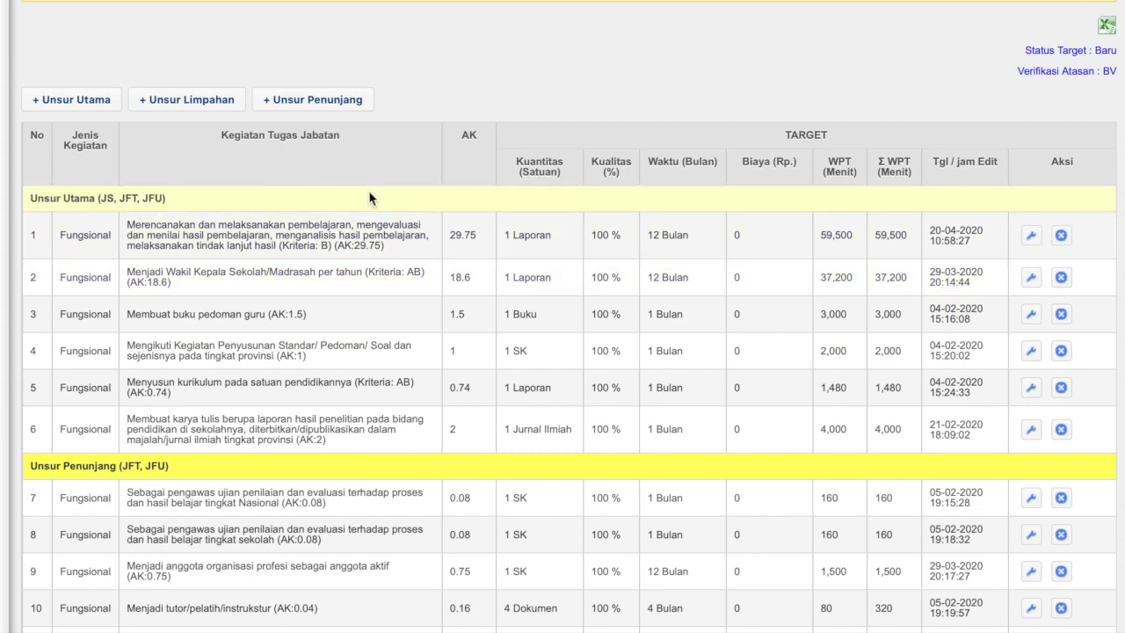
{"action": "scroll", "coordinate": [496, 270], "scroll_direction": "down", "scroll_amount": 2}
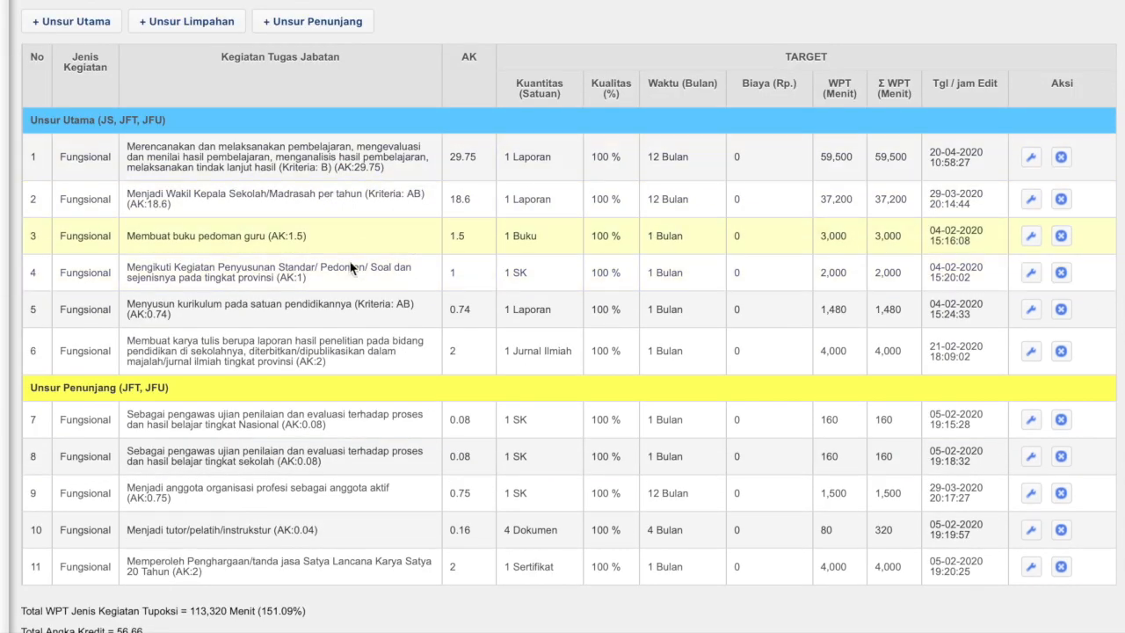
{"action": "scroll", "coordinate": [361, 417], "scroll_direction": "down", "scroll_amount": 4}
{"action": "scroll", "coordinate": [458, 412], "scroll_direction": "down", "scroll_amount": 5}
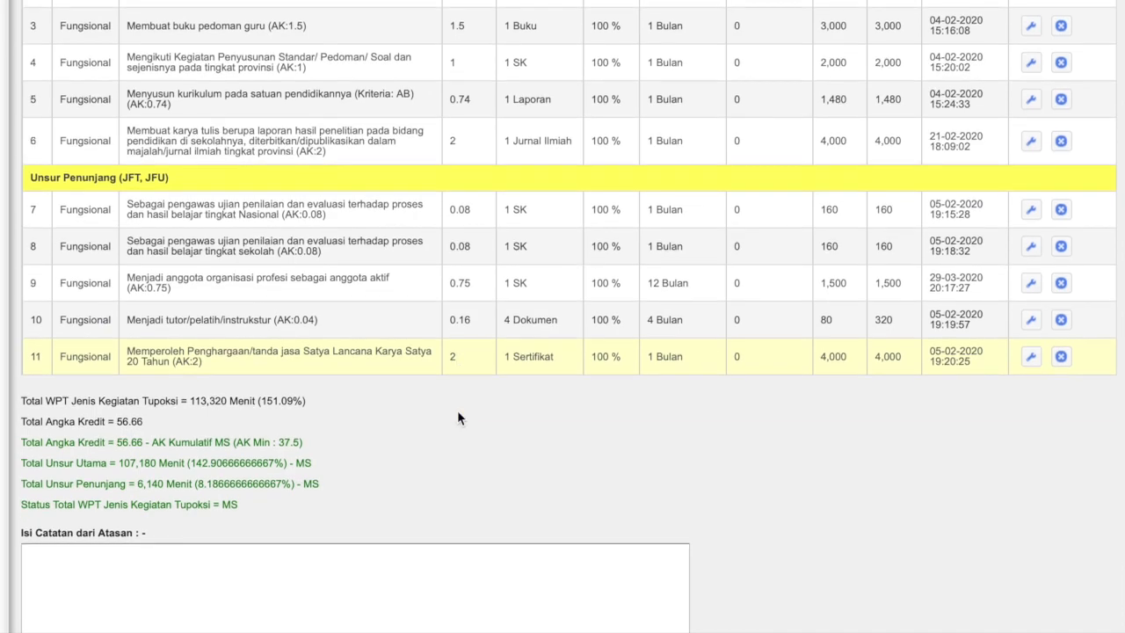
{"action": "scroll", "coordinate": [435, 369], "scroll_direction": "up", "scroll_amount": 8}
{"action": "scroll", "coordinate": [422, 323], "scroll_direction": "up", "scroll_amount": 5}
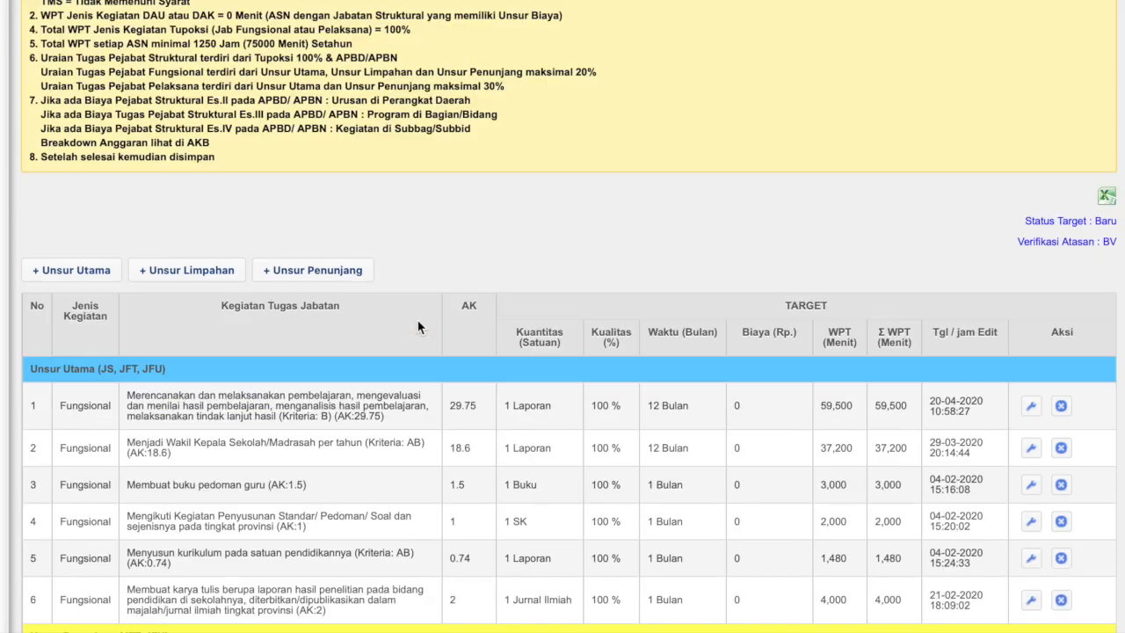
{"action": "scroll", "coordinate": [418, 327], "scroll_direction": "down", "scroll_amount": 12}
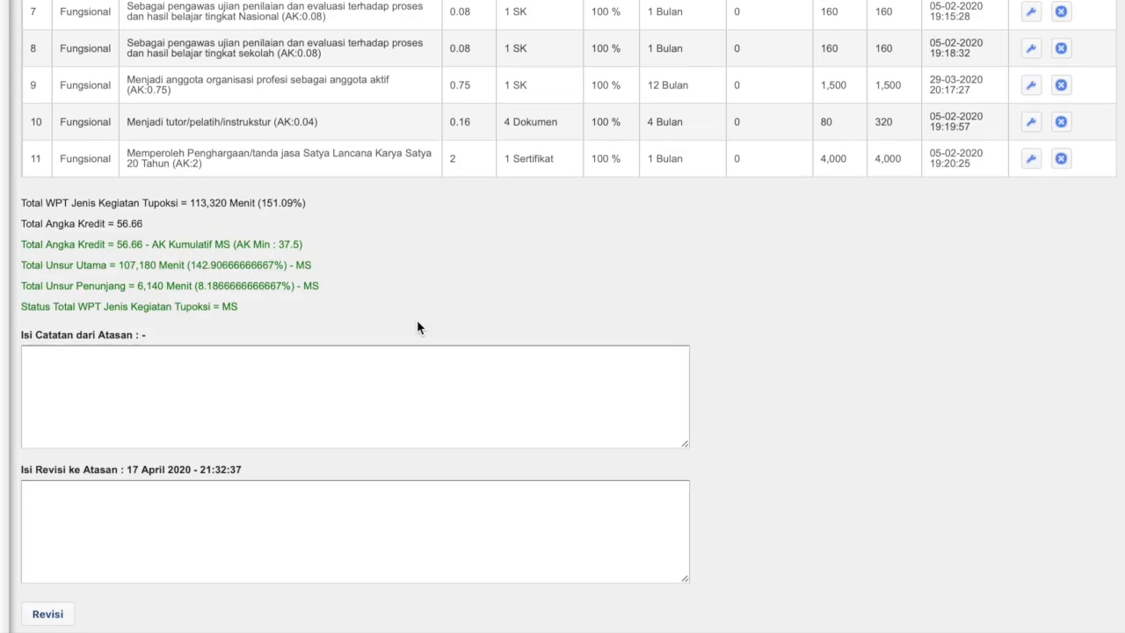
Submit the revised 2020 SKP target to the supervisor for verification.
{"action": "left_click", "coordinate": [45, 613]}
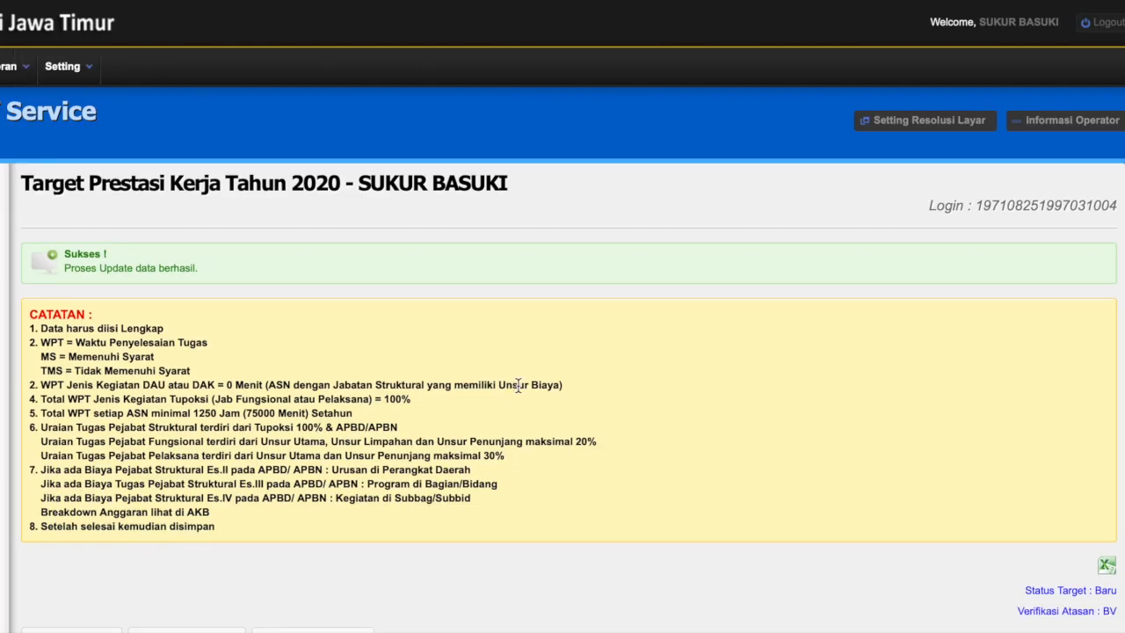
{"action": "scroll", "coordinate": [628, 299], "scroll_direction": "down", "scroll_amount": 4}
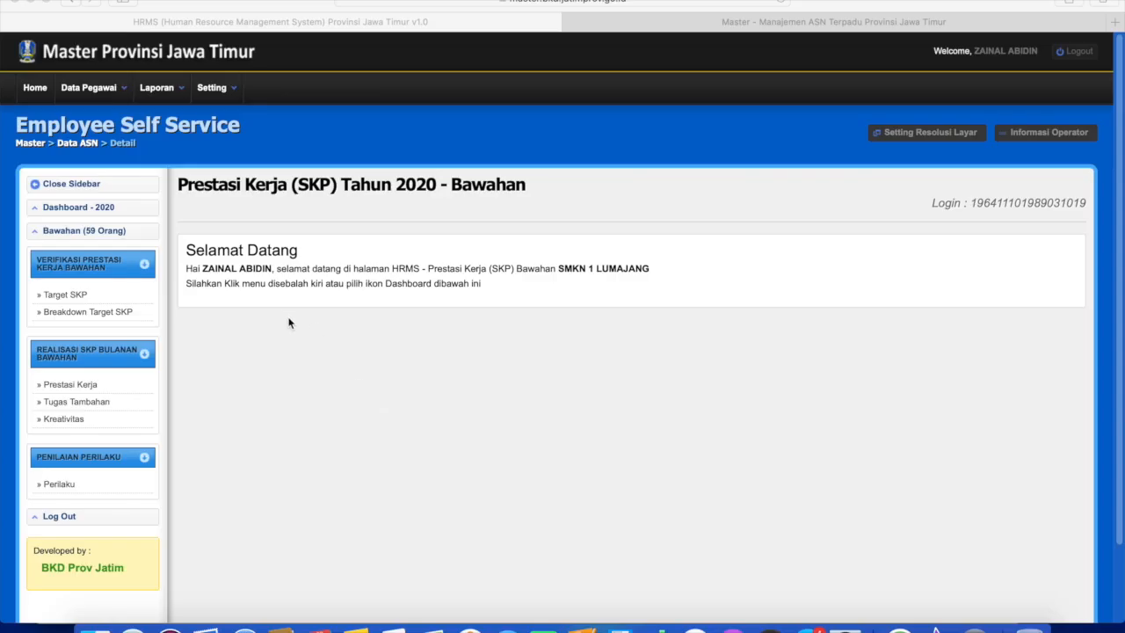
In the supervisor's session, open Bawahan Target SKP and find entry 46 with status Baru (BV).
{"action": "left_click", "coordinate": [92, 232]}
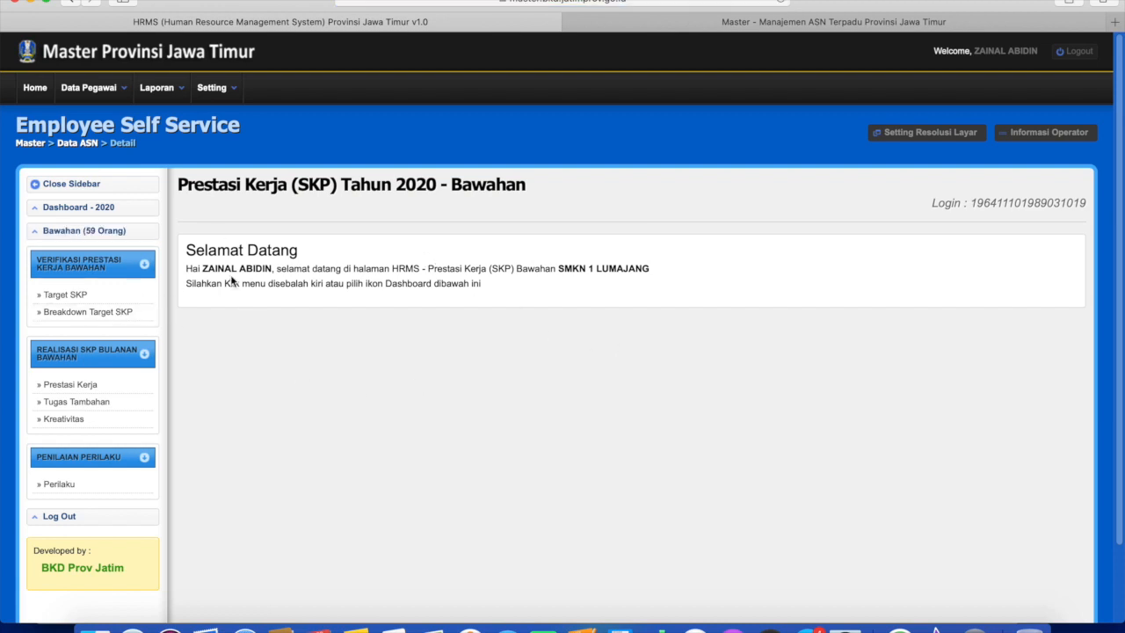
{"action": "left_click", "coordinate": [63, 295]}
{"action": "scroll", "coordinate": [537, 333], "scroll_direction": "down", "scroll_amount": 3}
{"action": "scroll", "coordinate": [348, 202], "scroll_direction": "up", "scroll_amount": 1}
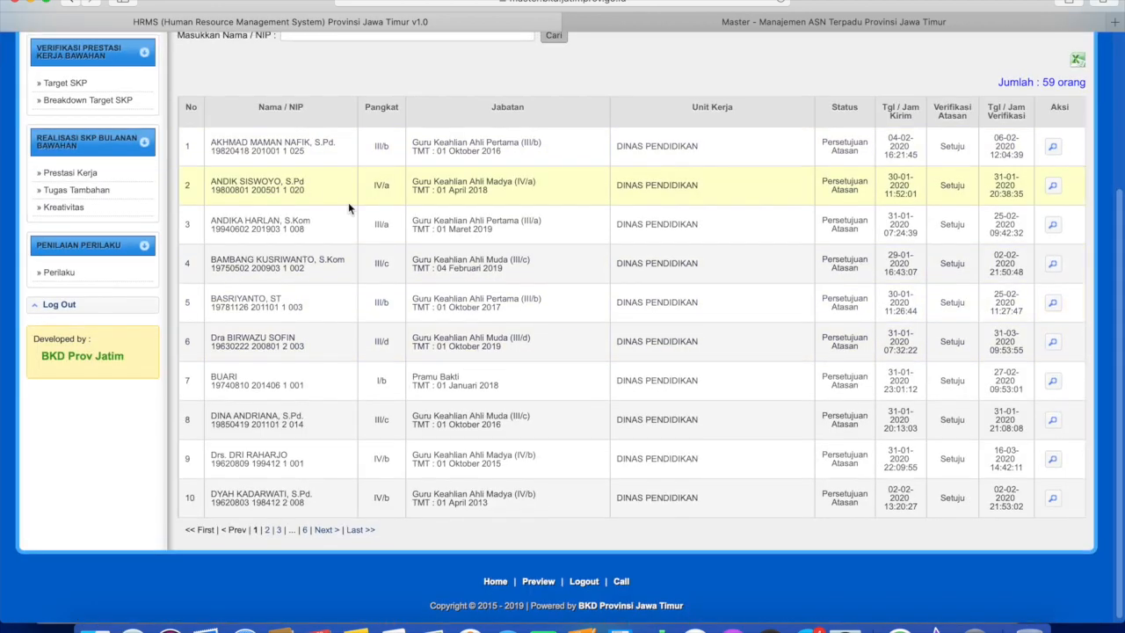
{"action": "scroll", "coordinate": [763, 170], "scroll_direction": "up", "scroll_amount": 1}
{"action": "scroll", "coordinate": [762, 173], "scroll_direction": "up", "scroll_amount": 1}
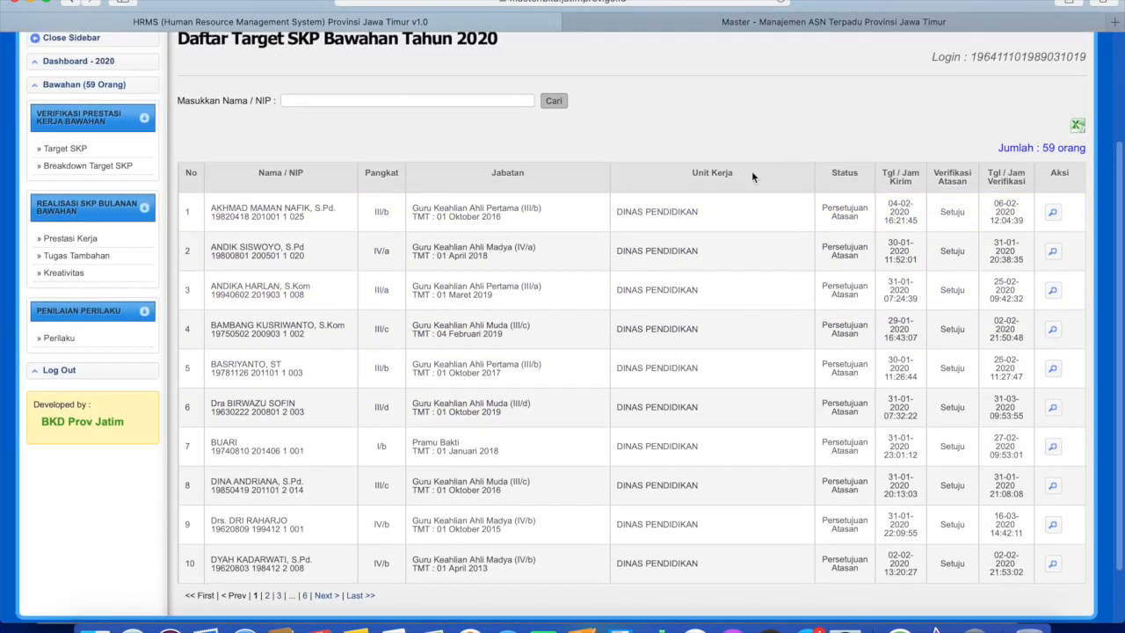
{"action": "scroll", "coordinate": [611, 261], "scroll_direction": "down", "scroll_amount": 2}
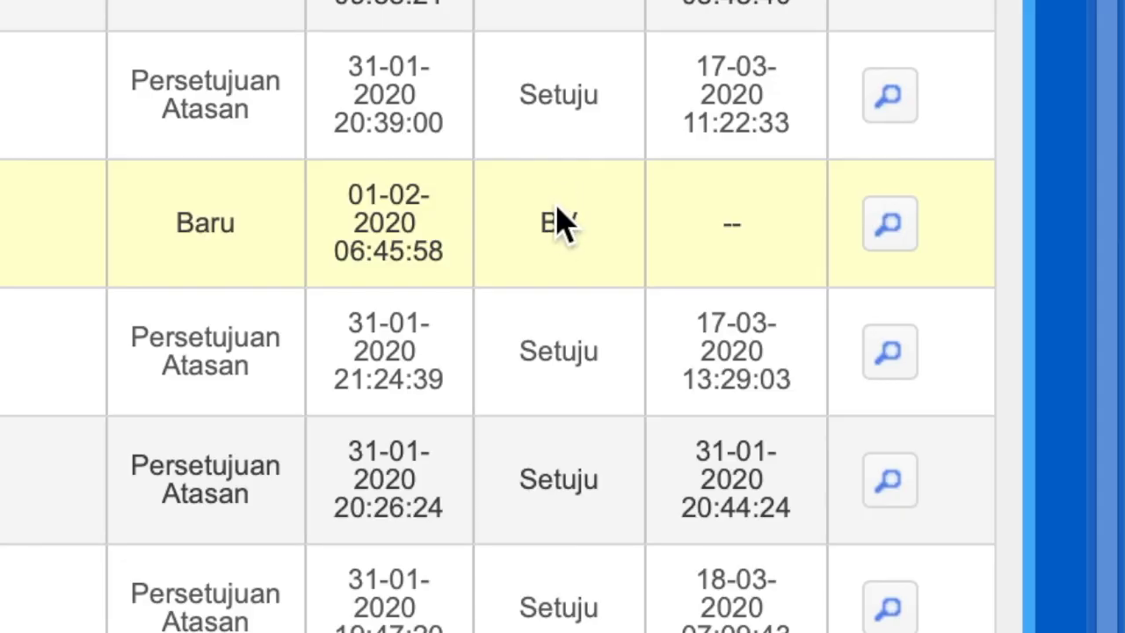
{"action": "scroll", "coordinate": [542, 232], "scroll_direction": "up", "scroll_amount": 3}
{"action": "scroll", "coordinate": [541, 234], "scroll_direction": "down", "scroll_amount": 3}
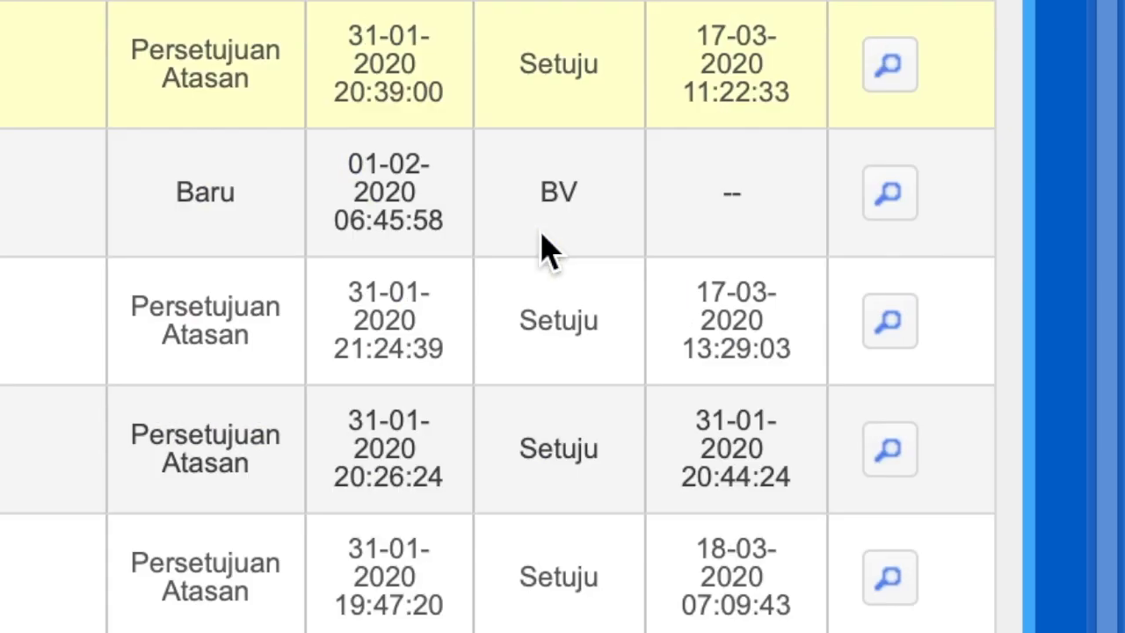
{"action": "scroll", "coordinate": [538, 158], "scroll_direction": "up", "scroll_amount": 1}
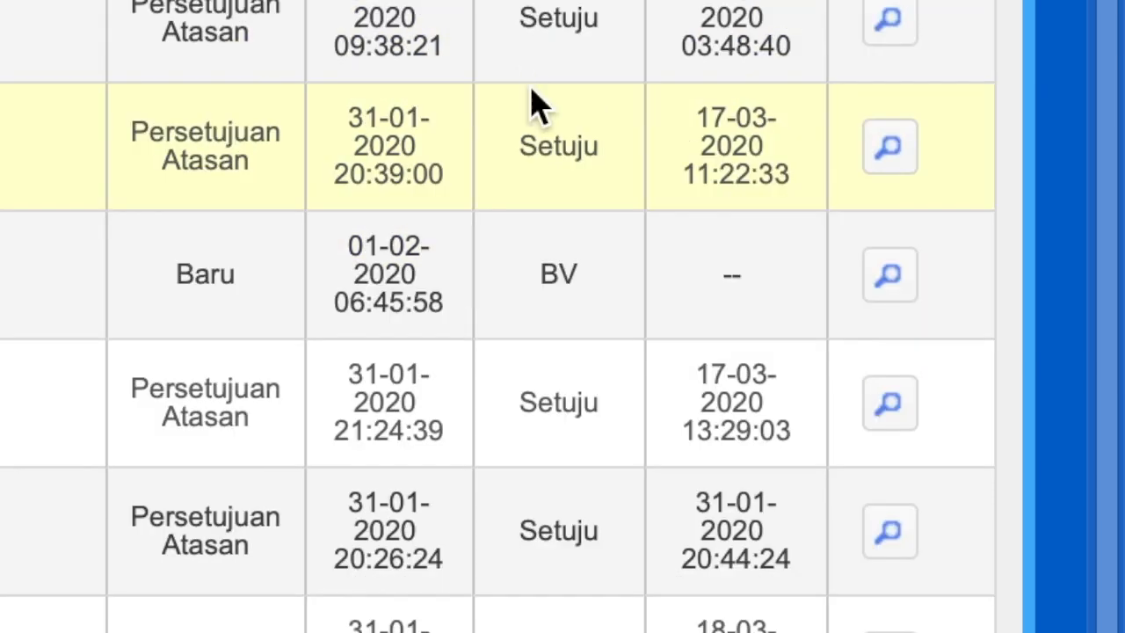
Review the new subordinate target, mark it Setuju and process the approval.
{"action": "left_click", "coordinate": [890, 278]}
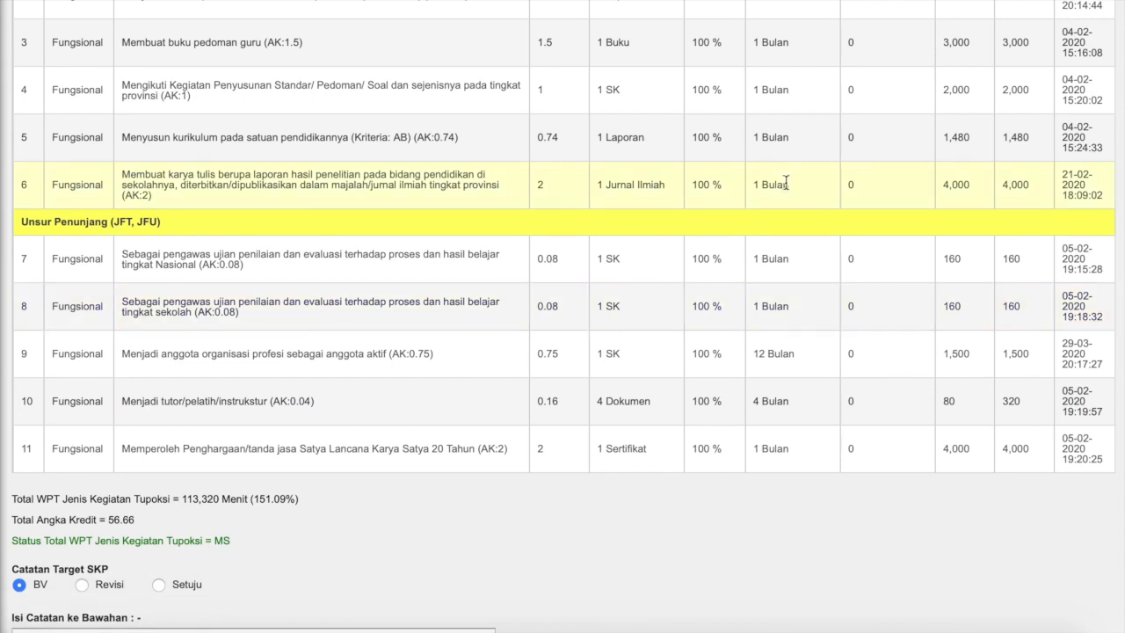
{"action": "scroll", "coordinate": [786, 182], "scroll_direction": "up", "scroll_amount": 3}
{"action": "scroll", "coordinate": [543, 333], "scroll_direction": "down", "scroll_amount": 1}
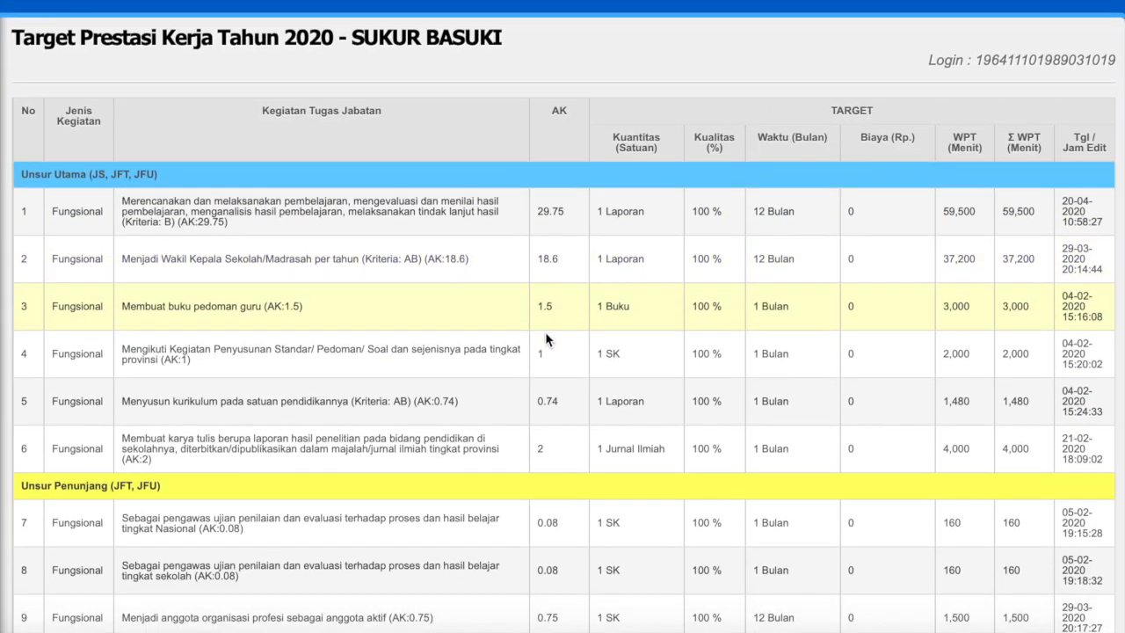
{"action": "scroll", "coordinate": [580, 315], "scroll_direction": "down", "scroll_amount": 1}
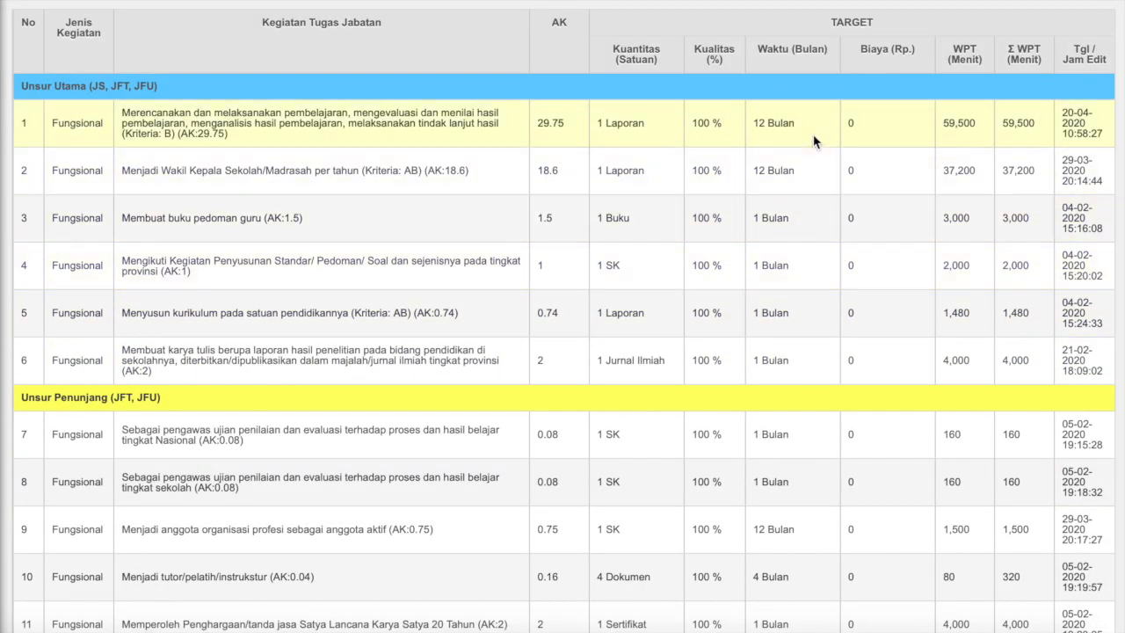
{"action": "scroll", "coordinate": [592, 395], "scroll_direction": "down", "scroll_amount": 4}
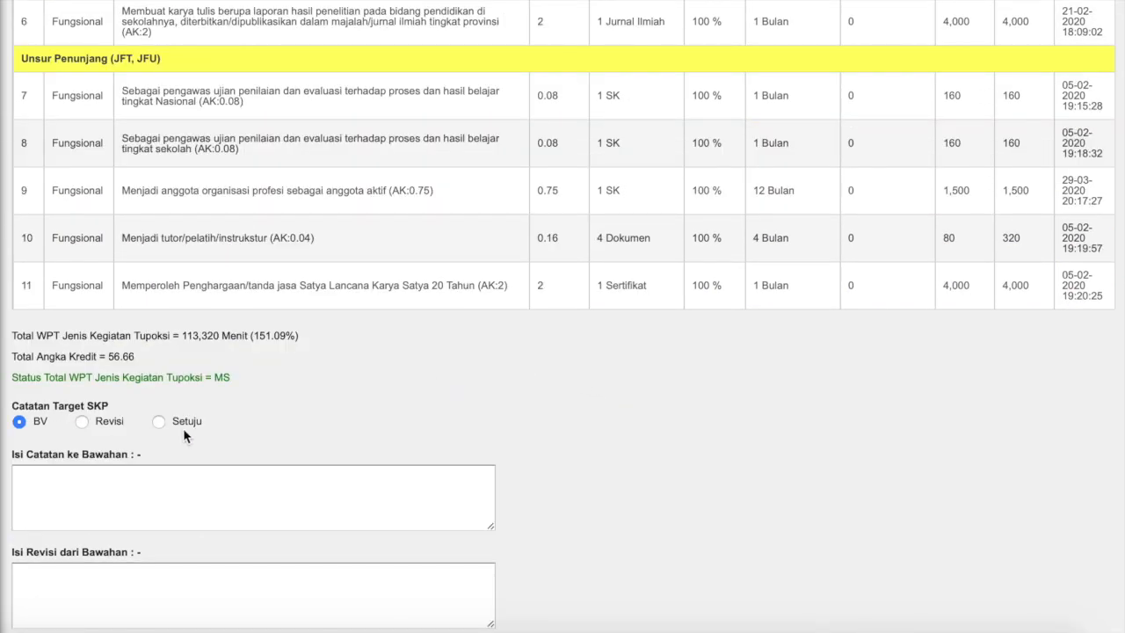
{"action": "left_click", "coordinate": [160, 423]}
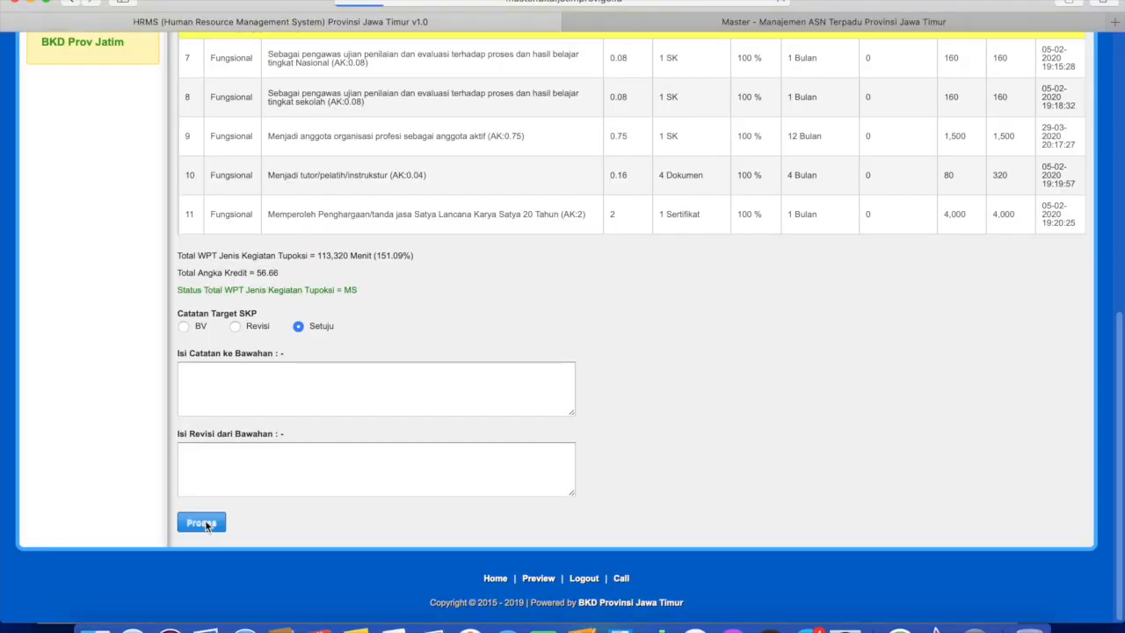
{"action": "left_click", "coordinate": [203, 519]}
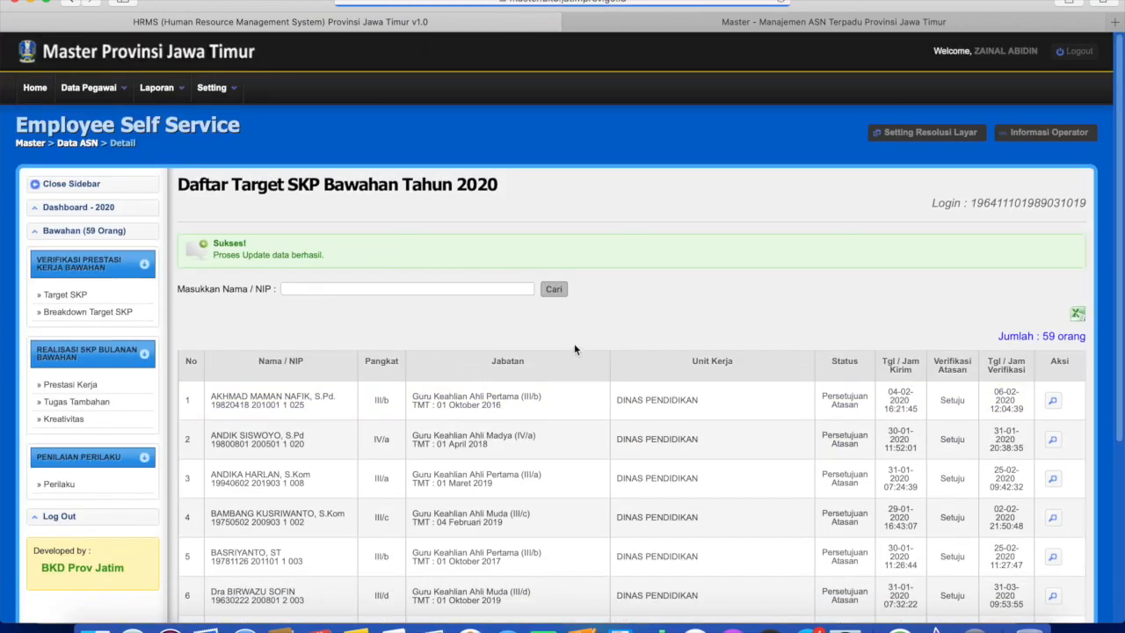
Scroll the employee's Breakdown Target Prestasi Kerja 2020 page to review the activities.
{"action": "scroll", "coordinate": [653, 278], "scroll_direction": "down", "scroll_amount": 5}
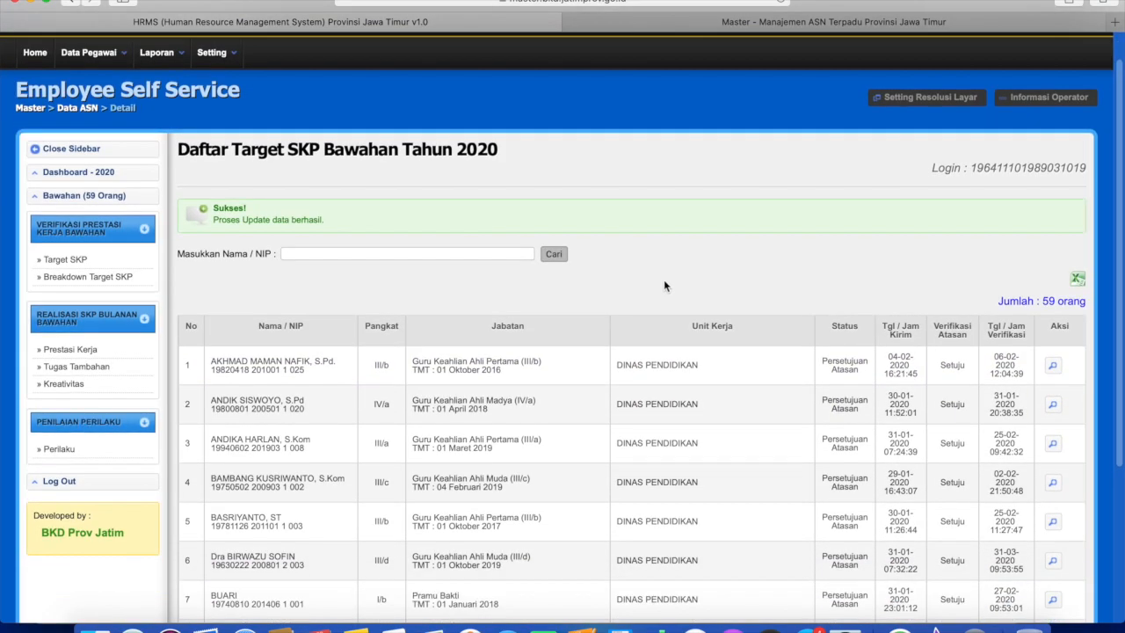
{"action": "scroll", "coordinate": [664, 284], "scroll_direction": "up", "scroll_amount": 5}
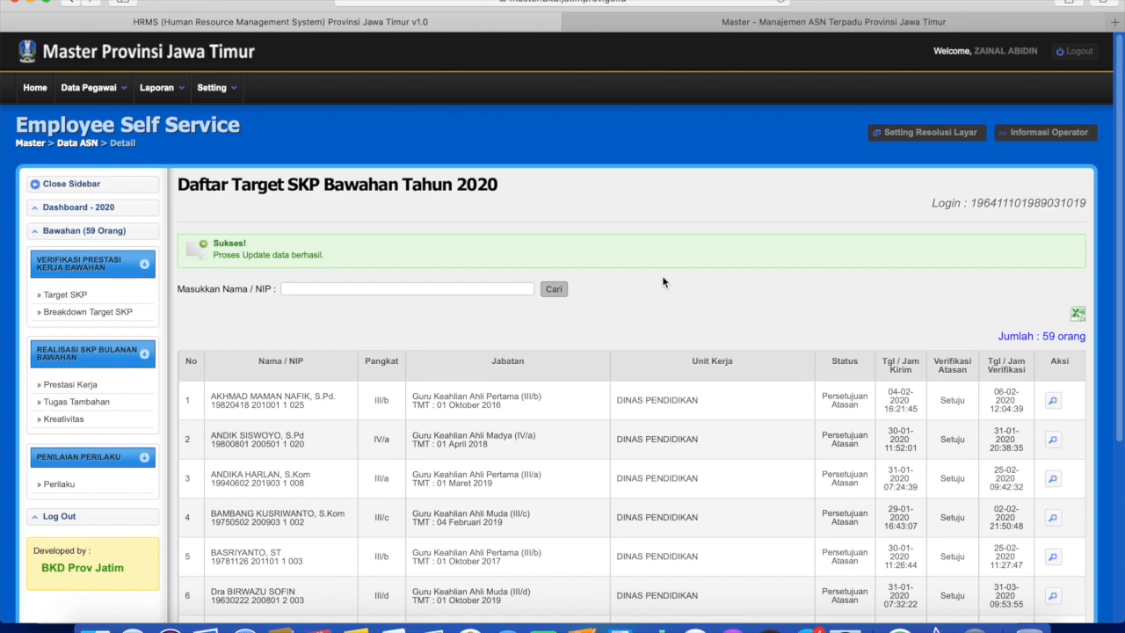
{"action": "scroll", "coordinate": [686, 293], "scroll_direction": "down", "scroll_amount": 5}
{"action": "scroll", "coordinate": [661, 314], "scroll_direction": "up", "scroll_amount": 5}
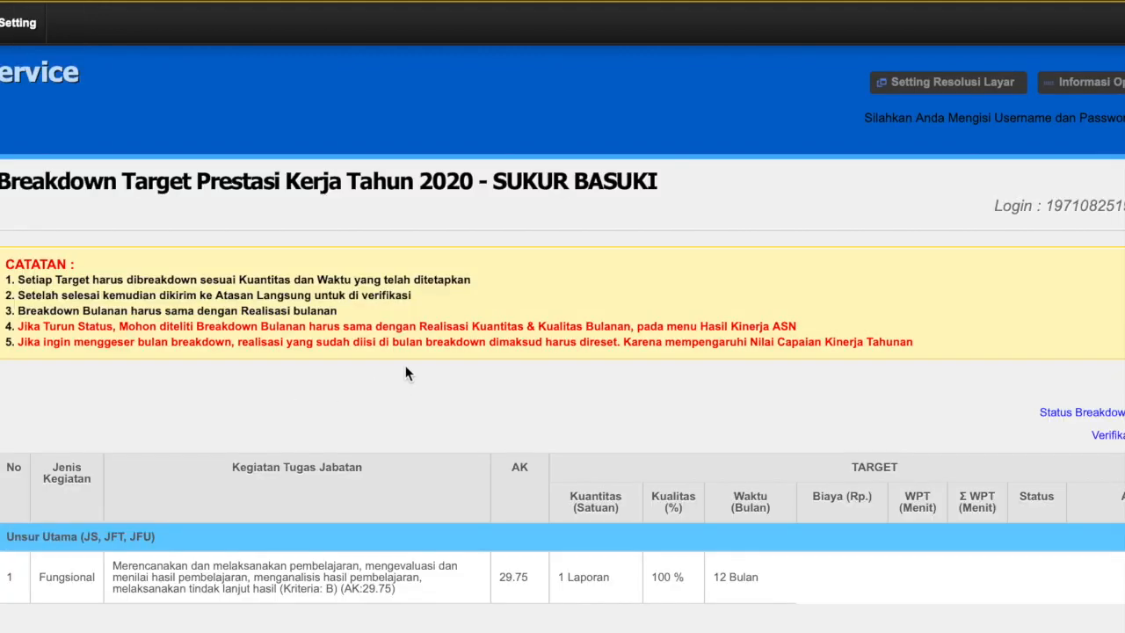
{"action": "scroll", "coordinate": [440, 400], "scroll_direction": "down", "scroll_amount": 1}
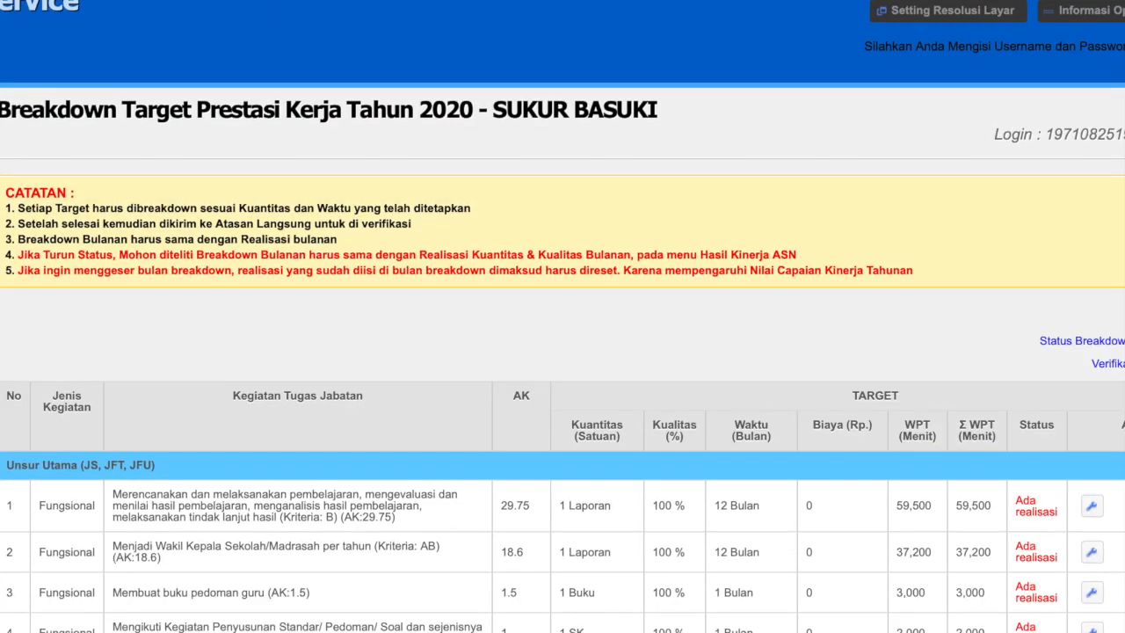
{"action": "scroll", "coordinate": [410, 322], "scroll_direction": "down", "scroll_amount": 3}
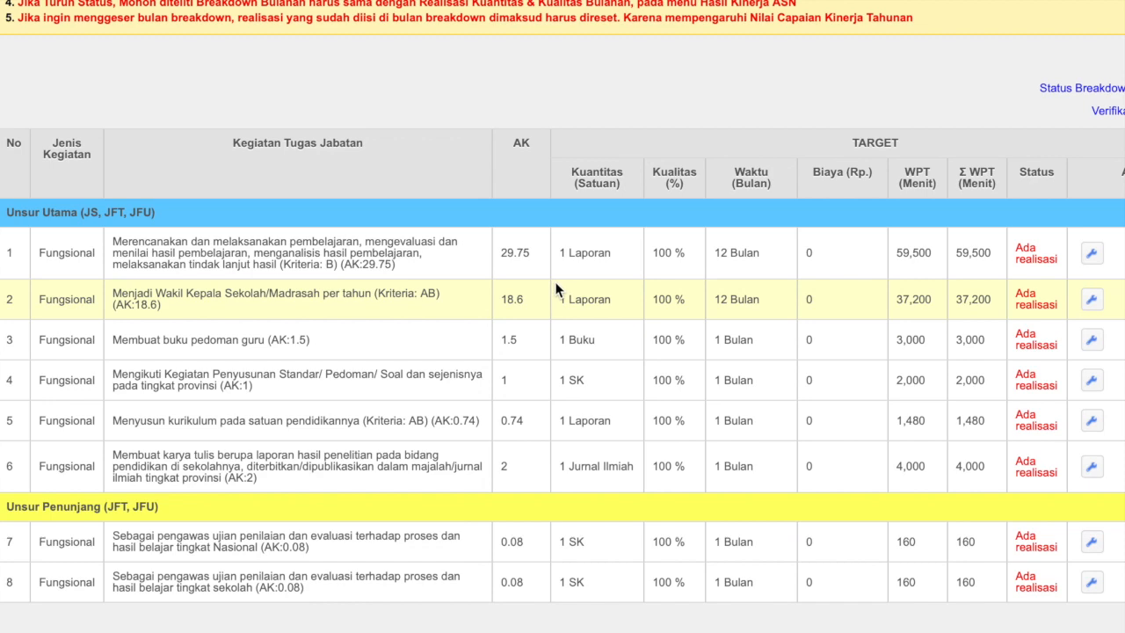
{"action": "scroll", "coordinate": [473, 282], "scroll_direction": "down", "scroll_amount": 1}
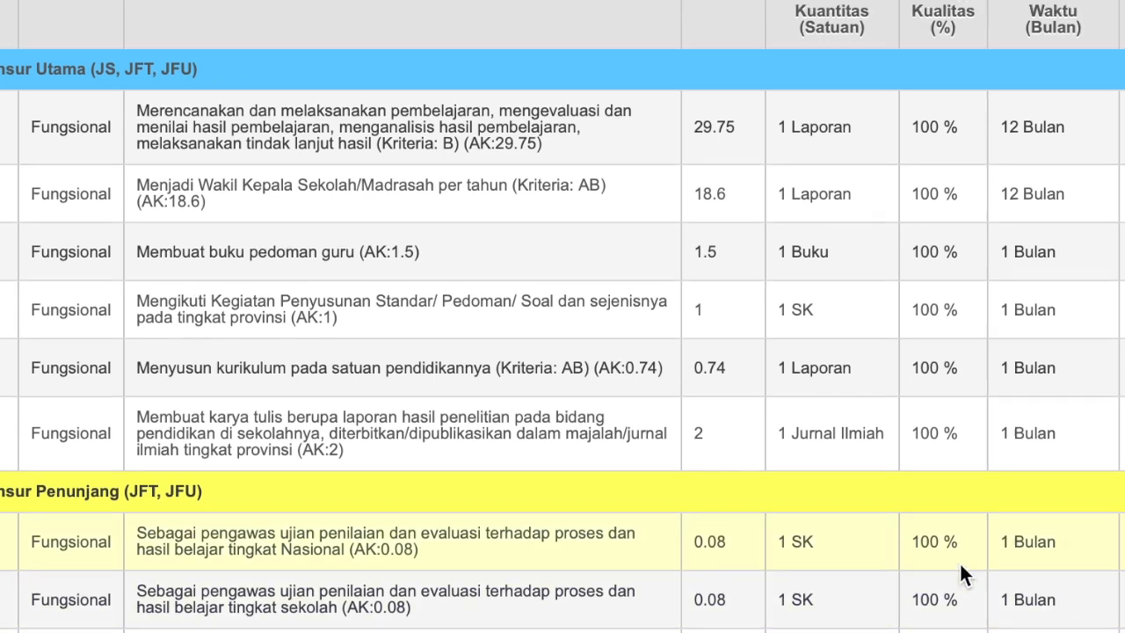
{"action": "scroll", "coordinate": [962, 572], "scroll_direction": "up", "scroll_amount": 2}
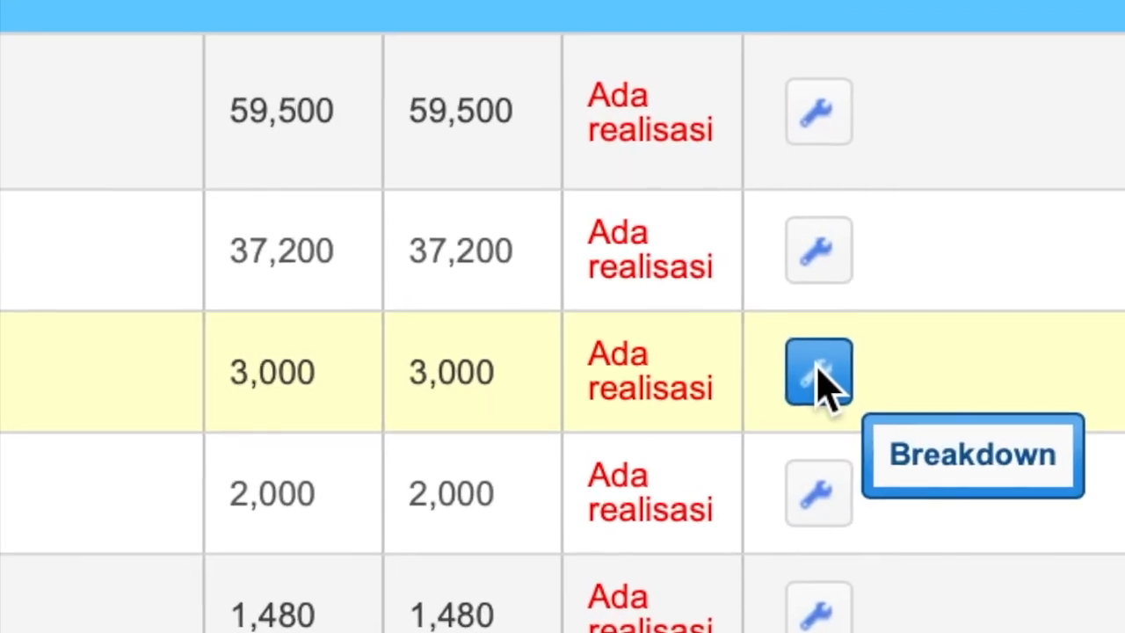
Set the teacher guidebook activity's Bulan Agustus quantity to 1 and attempt to save.
{"action": "left_click", "coordinate": [817, 373]}
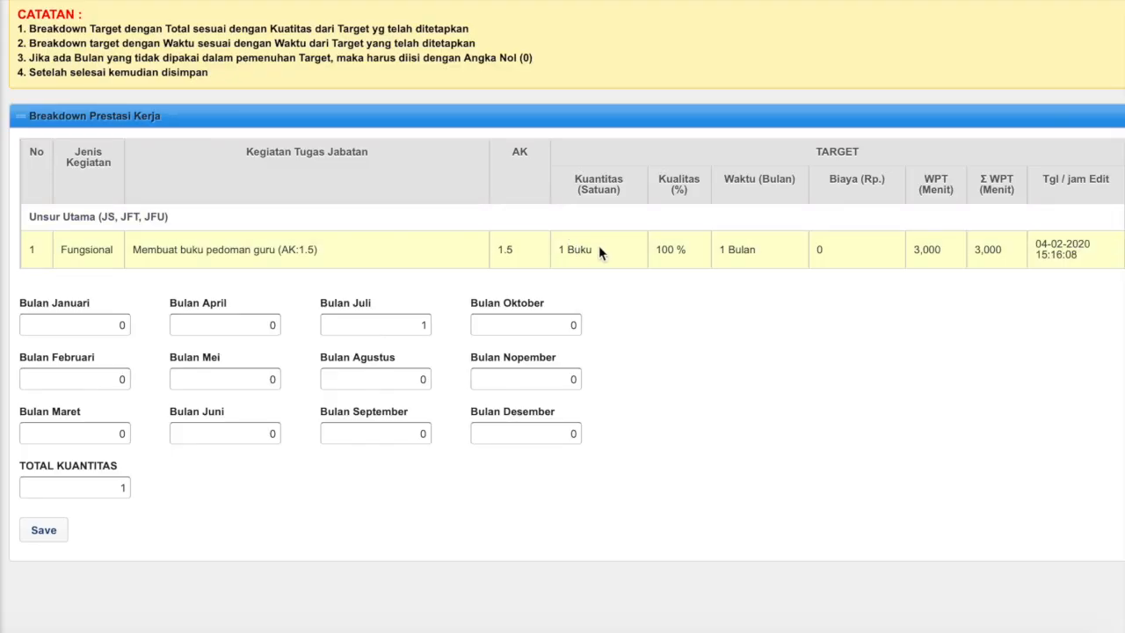
{"action": "scroll", "coordinate": [700, 291], "scroll_direction": "down", "scroll_amount": 1}
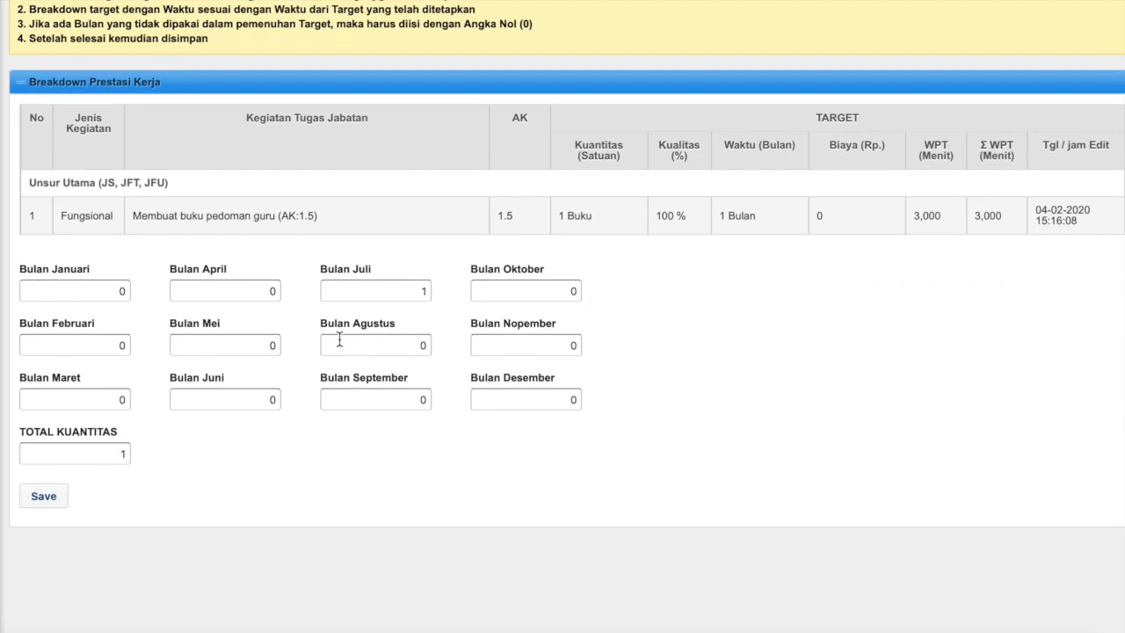
{"action": "left_click", "coordinate": [373, 348]}
{"action": "left_click_drag", "start_coordinate": [418, 346], "coordinate": [432, 347]}
{"action": "type", "text": "1"}
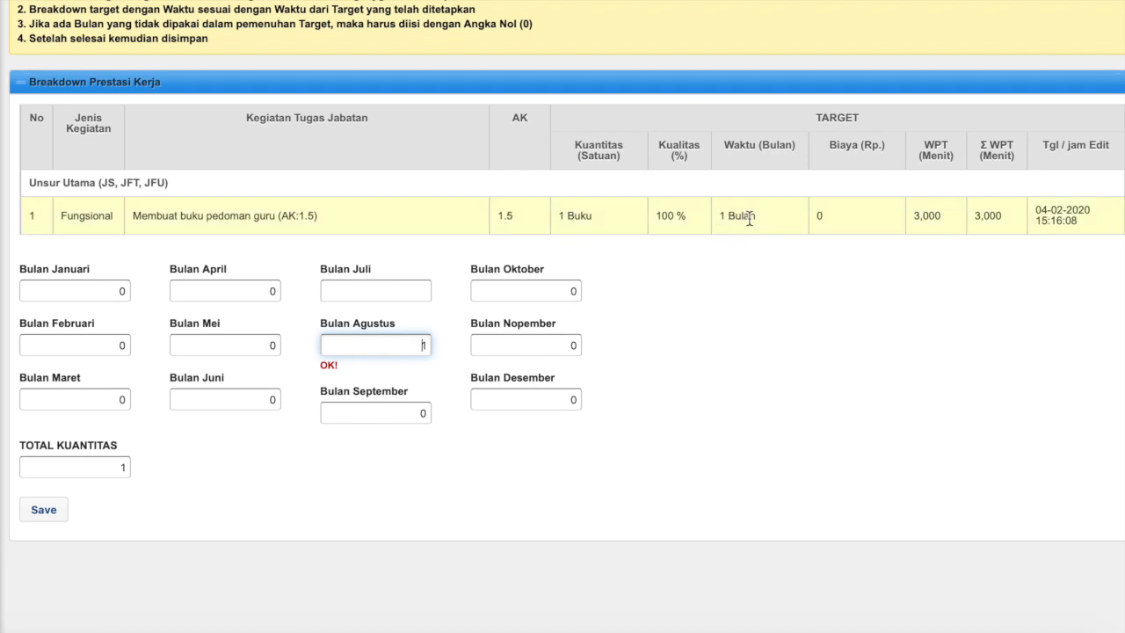
{"action": "left_click", "coordinate": [52, 513]}
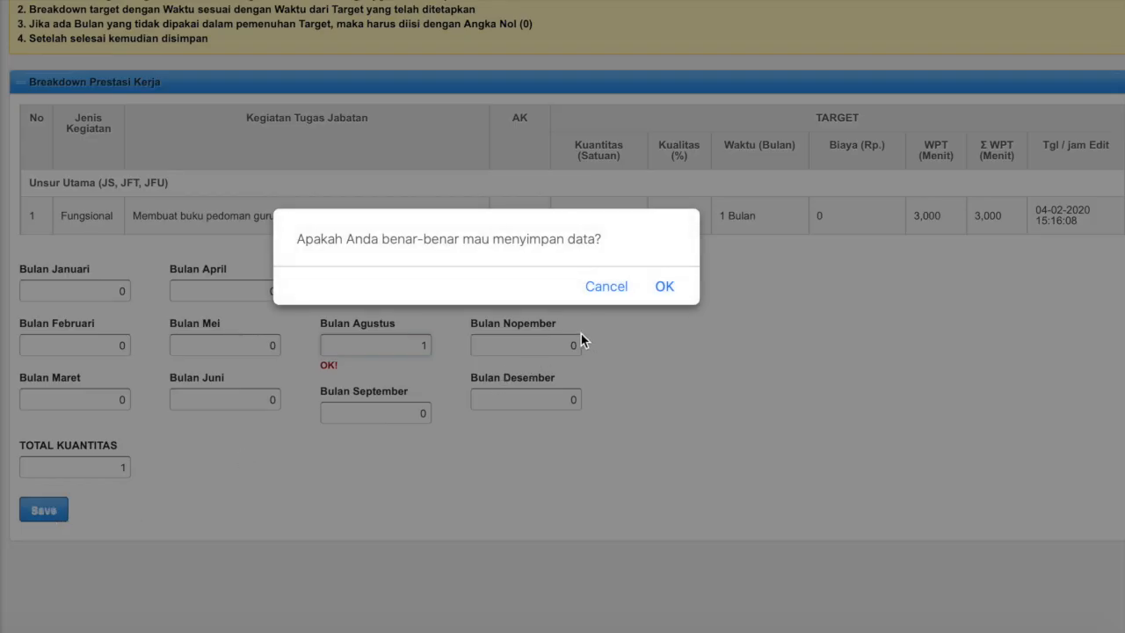
{"action": "left_click", "coordinate": [664, 288]}
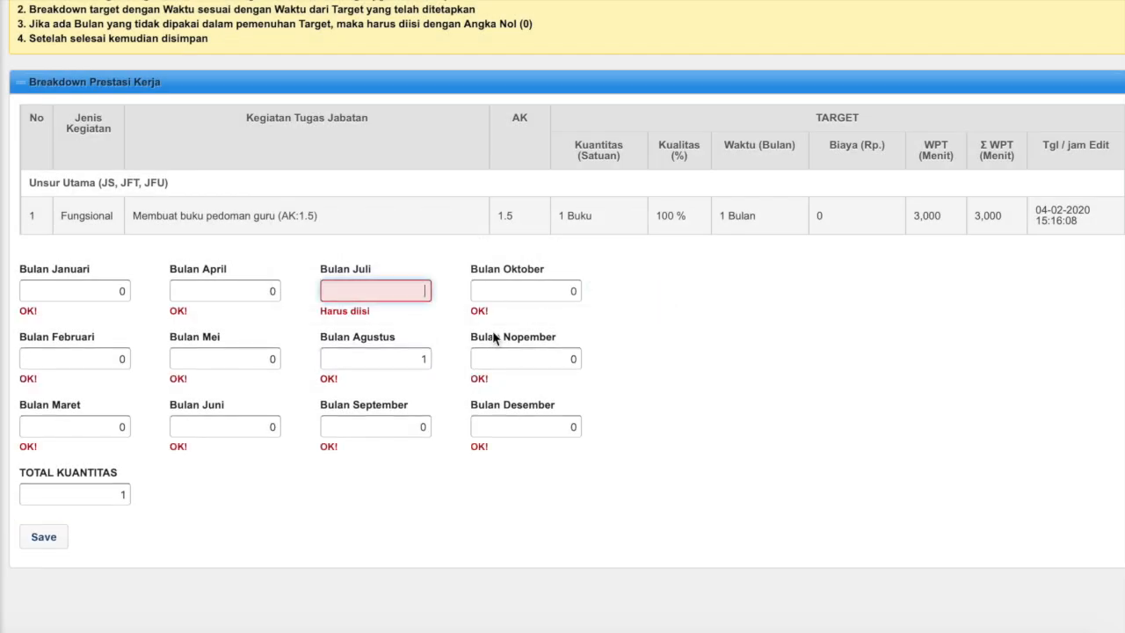
Fill the required Bulan Juli quantity with 0 and save the breakdown, confirming OK.
{"action": "left_click", "coordinate": [421, 293]}
{"action": "type", "text": "0"}
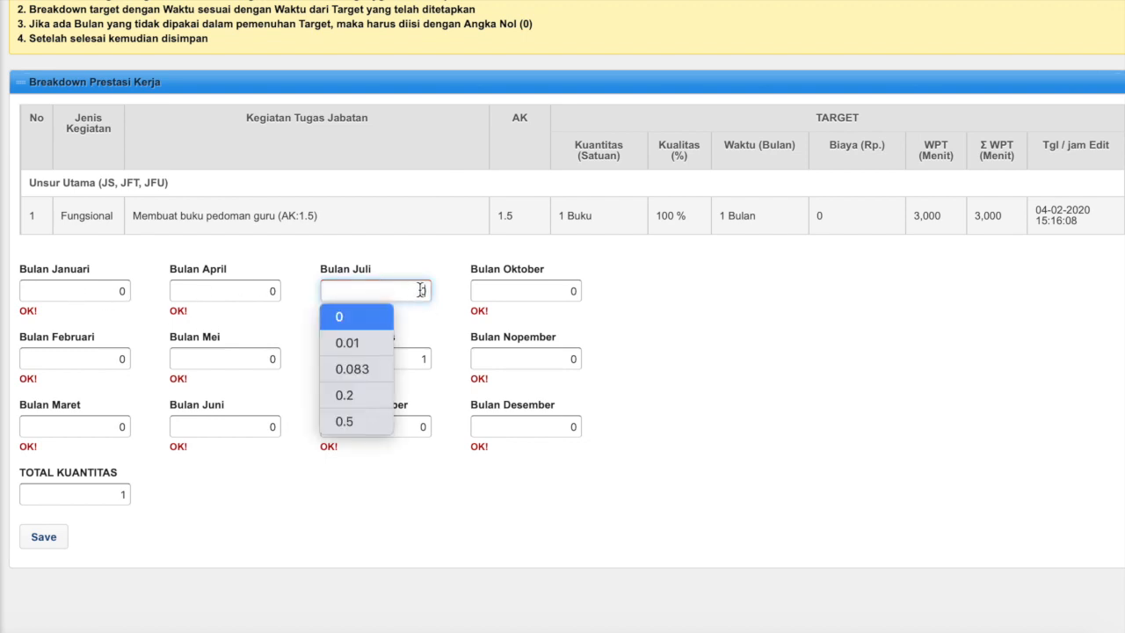
{"action": "key", "text": "Tab"}
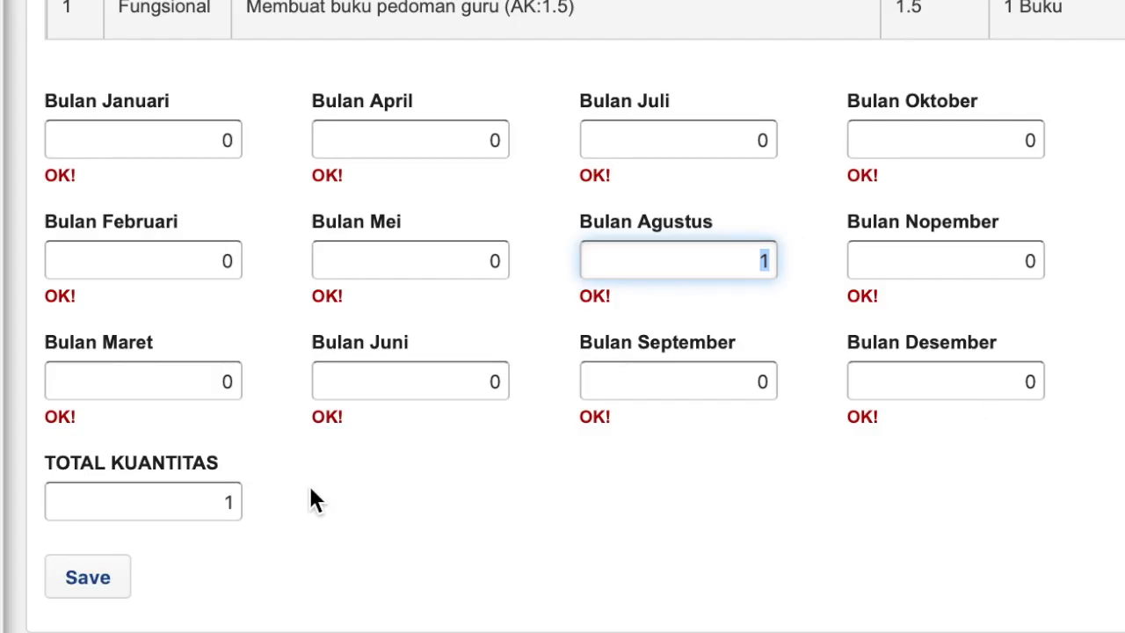
{"action": "left_click", "coordinate": [111, 583]}
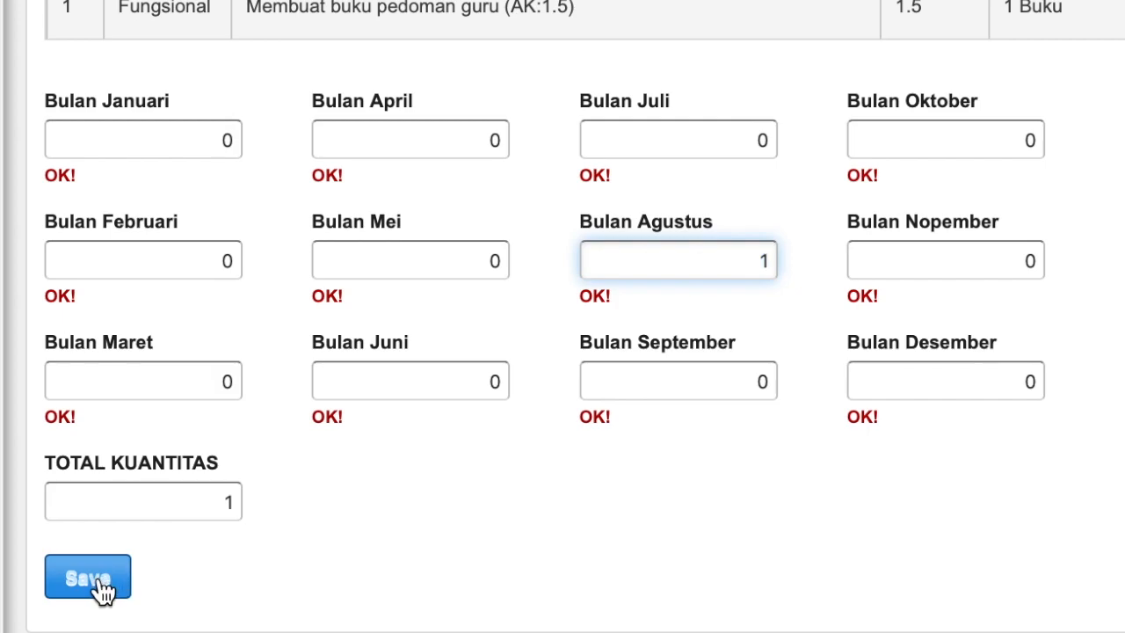
{"action": "key", "text": "Return"}
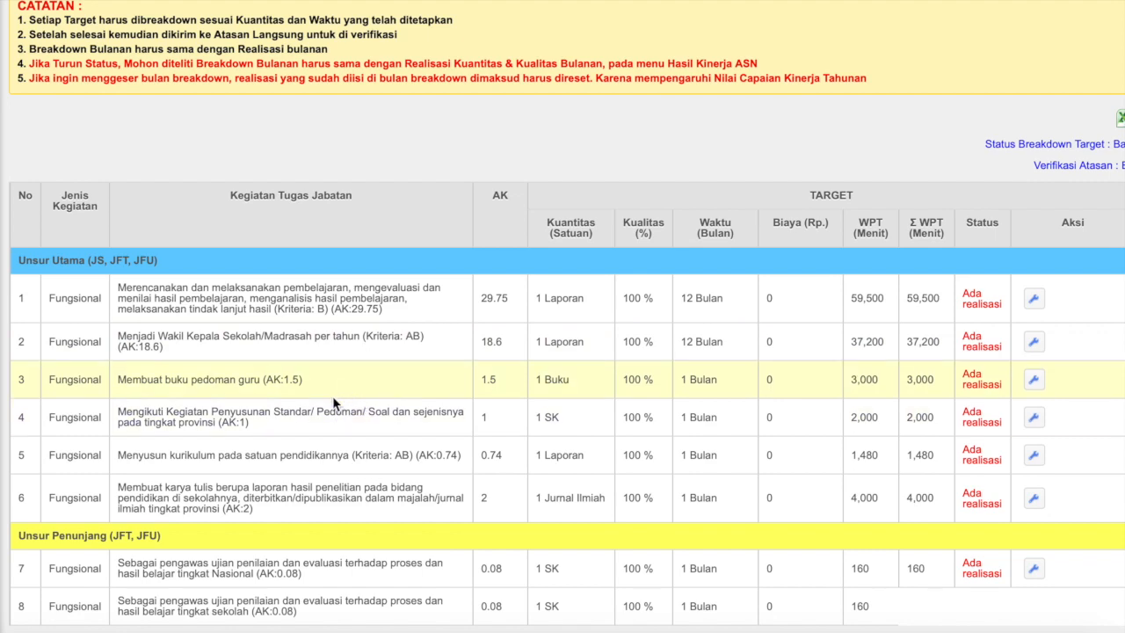
{"action": "scroll", "coordinate": [341, 400], "scroll_direction": "down", "scroll_amount": 1}
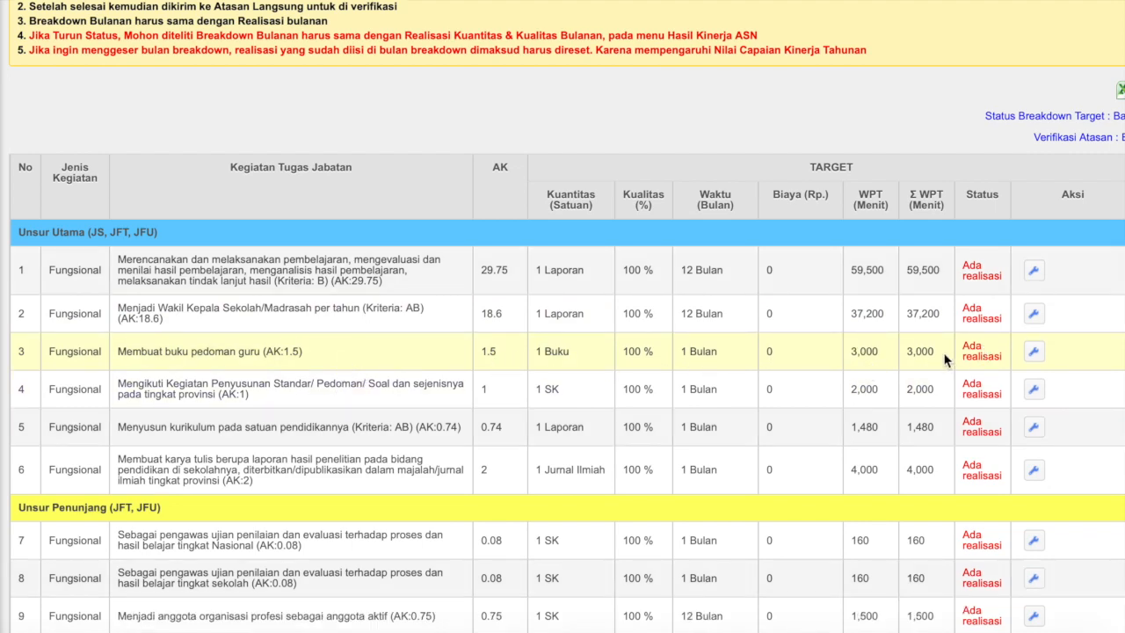
{"action": "scroll", "coordinate": [595, 389], "scroll_direction": "down", "scroll_amount": 2}
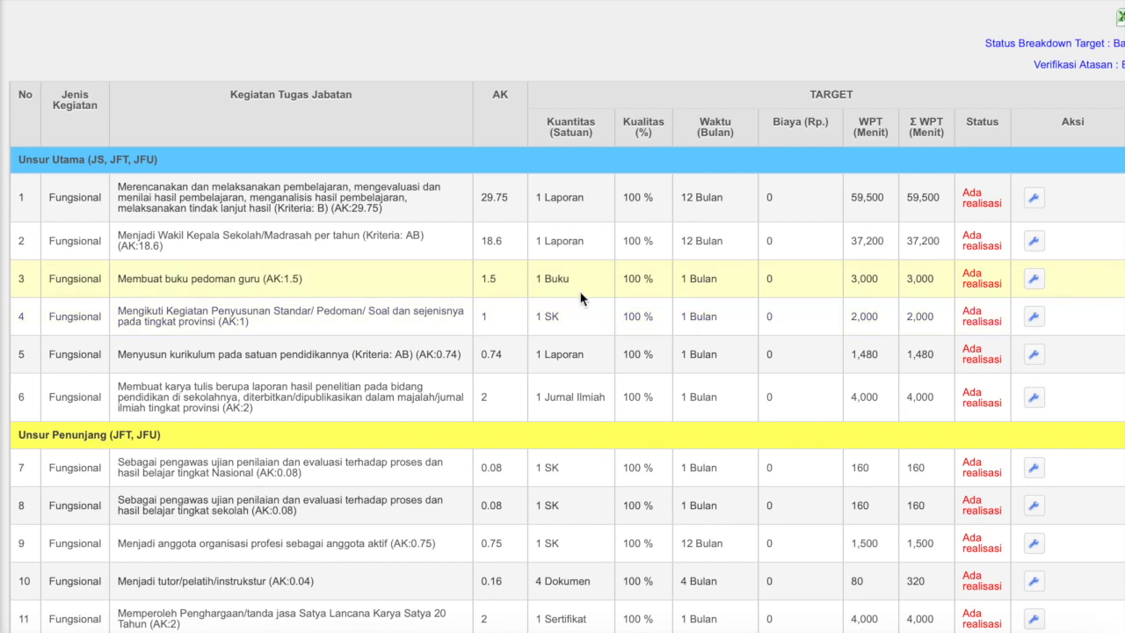
{"action": "scroll", "coordinate": [673, 369], "scroll_direction": "down", "scroll_amount": 1}
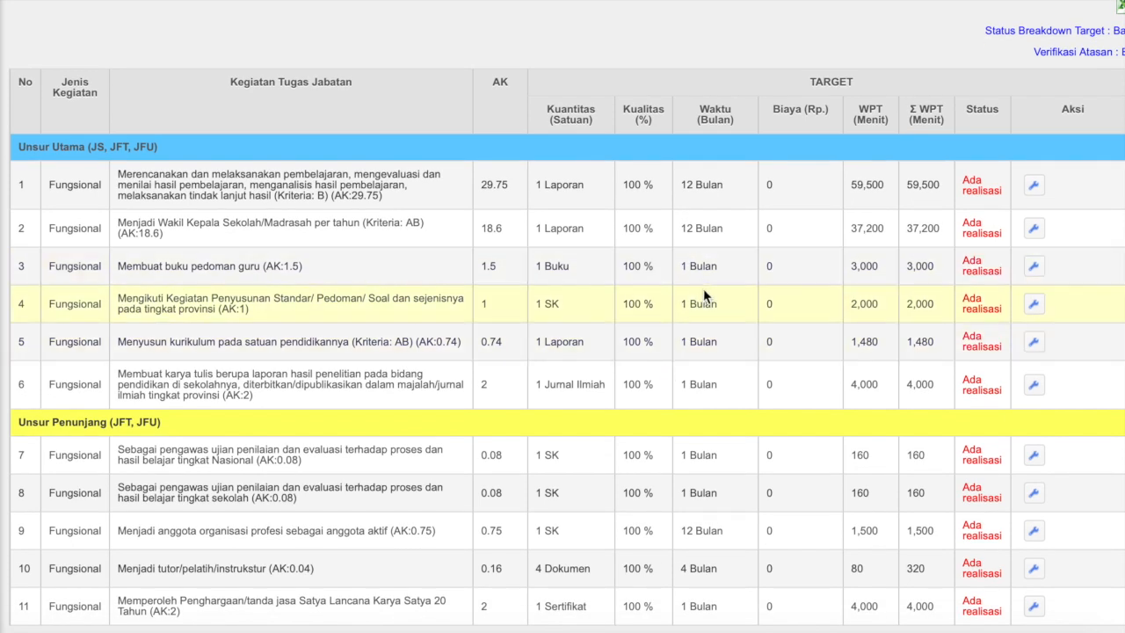
{"action": "scroll", "coordinate": [696, 376], "scroll_direction": "down", "scroll_amount": 1}
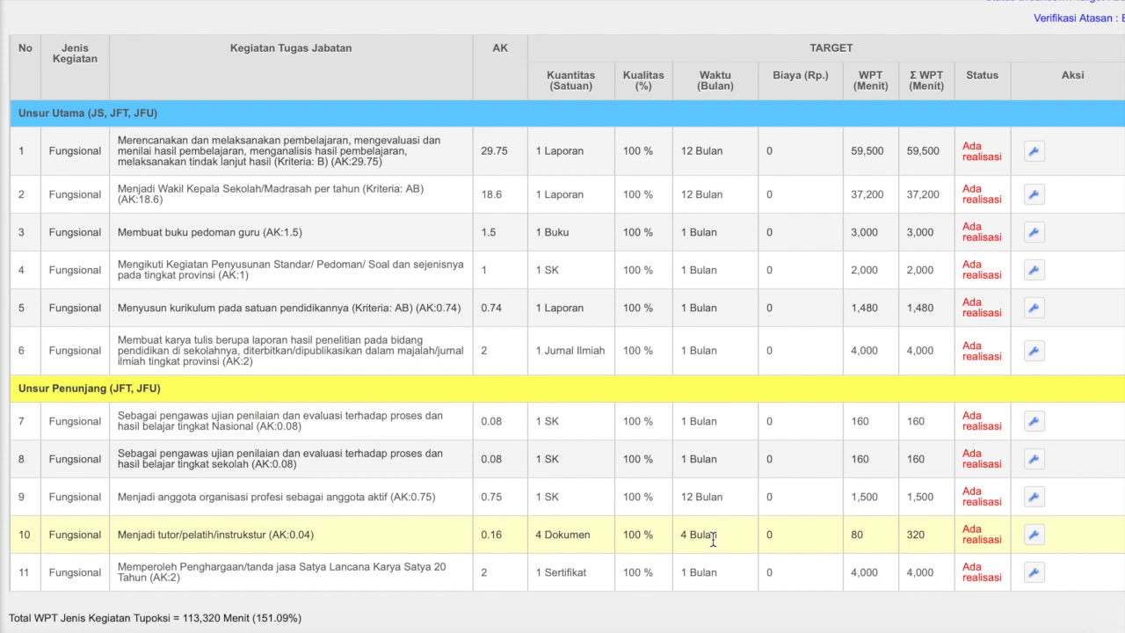
{"action": "scroll", "coordinate": [713, 537], "scroll_direction": "down", "scroll_amount": 1}
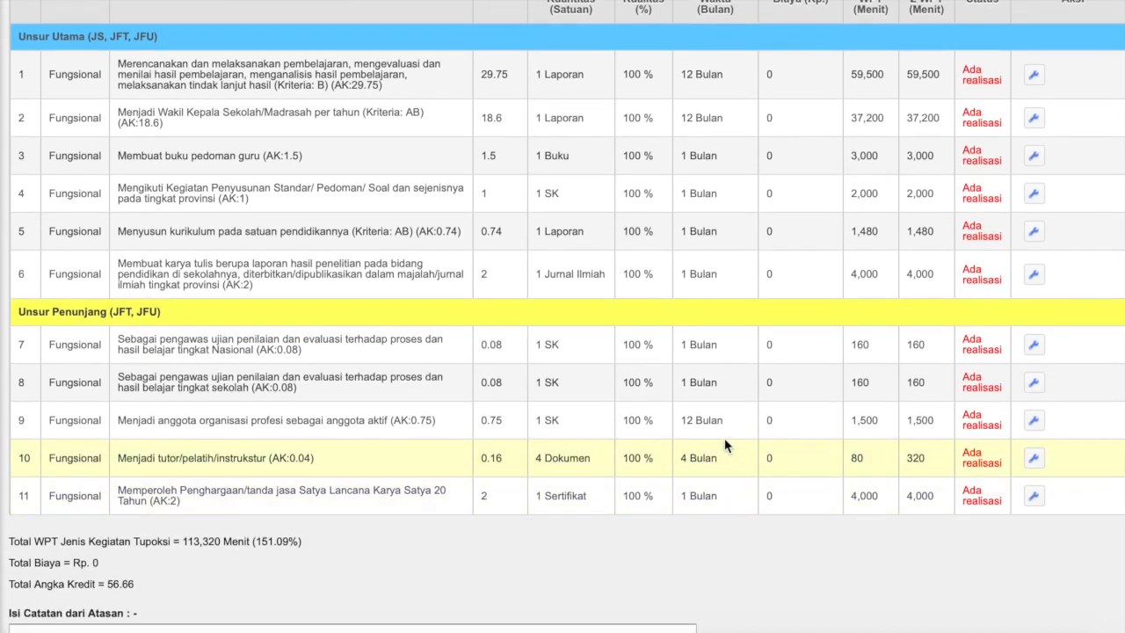
Save the tutor activity's breakdown of 1 each in Agustus, September, Oktober and Desember.
{"action": "left_click", "coordinate": [1034, 457]}
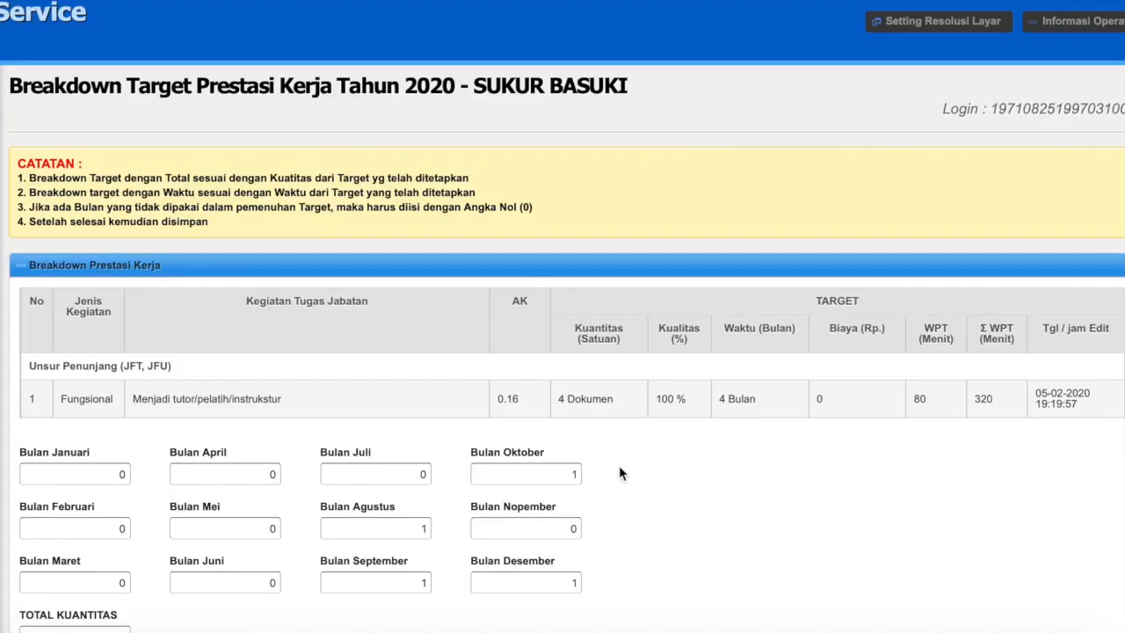
{"action": "scroll", "coordinate": [499, 453], "scroll_direction": "down", "scroll_amount": 1}
{"action": "scroll", "coordinate": [498, 452], "scroll_direction": "down", "scroll_amount": 3}
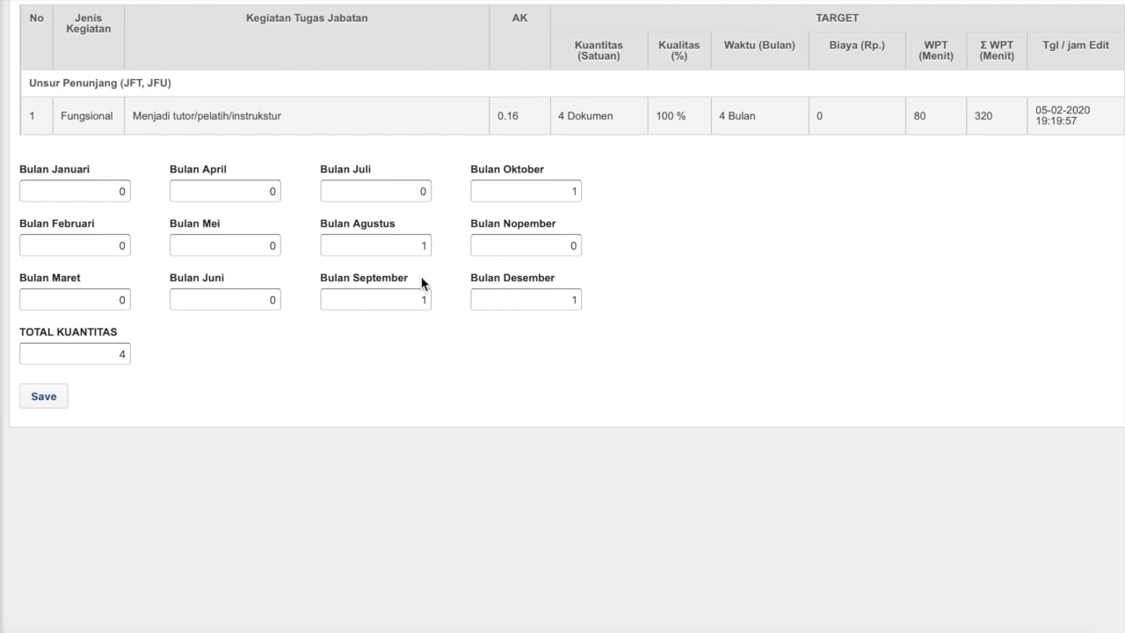
{"action": "left_click", "coordinate": [543, 189]}
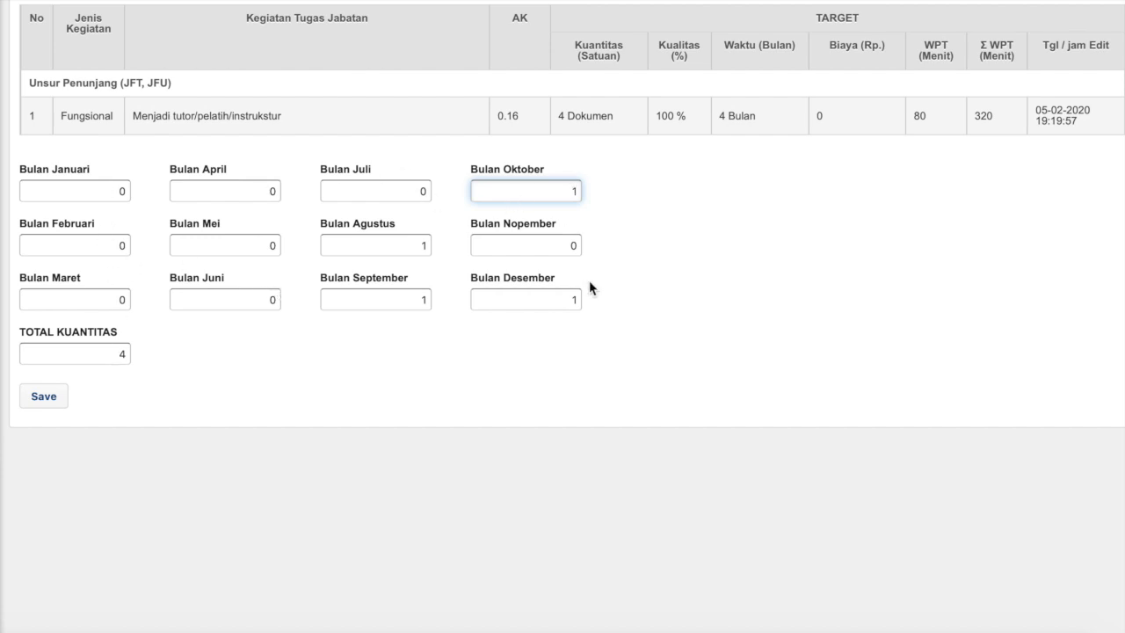
{"action": "left_click", "coordinate": [42, 401]}
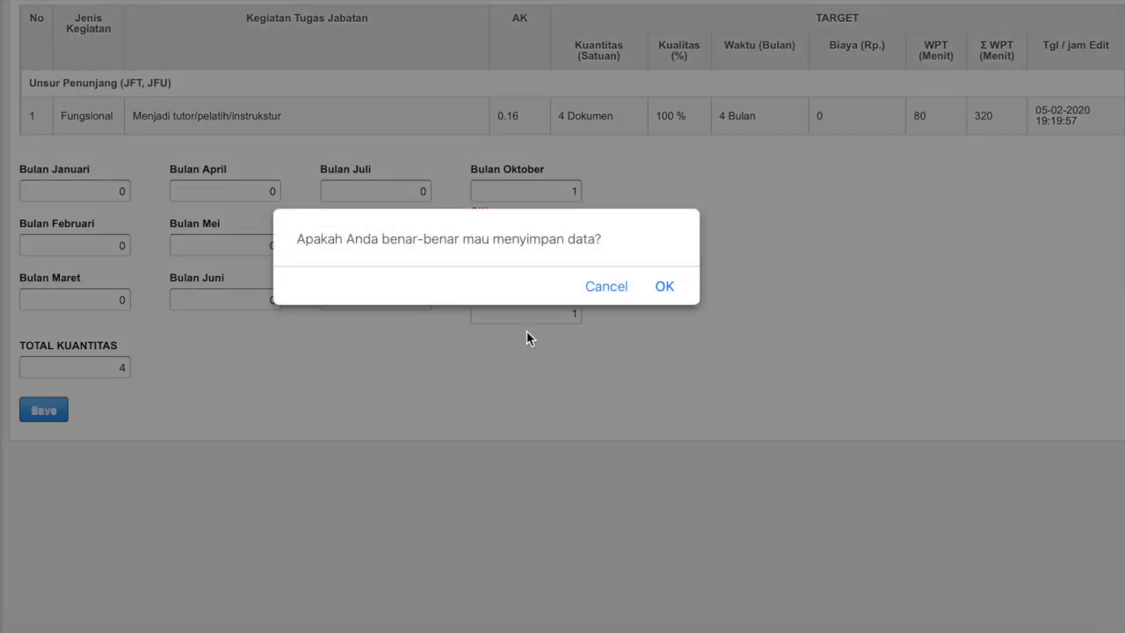
{"action": "left_click", "coordinate": [663, 286]}
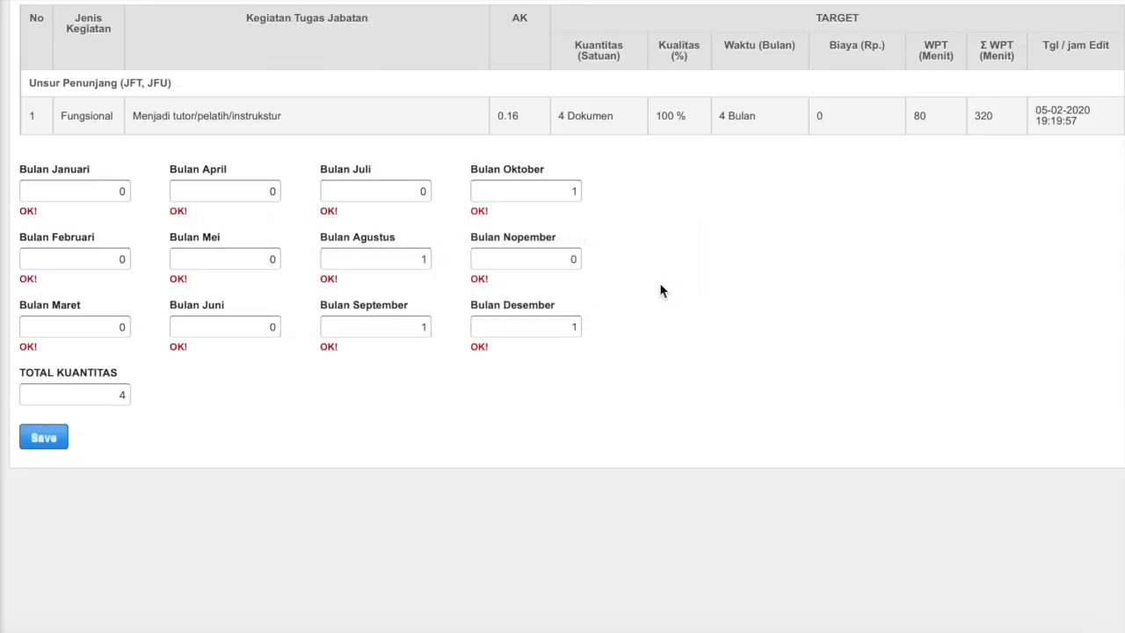
{"action": "scroll", "coordinate": [538, 248], "scroll_direction": "down", "scroll_amount": 4}
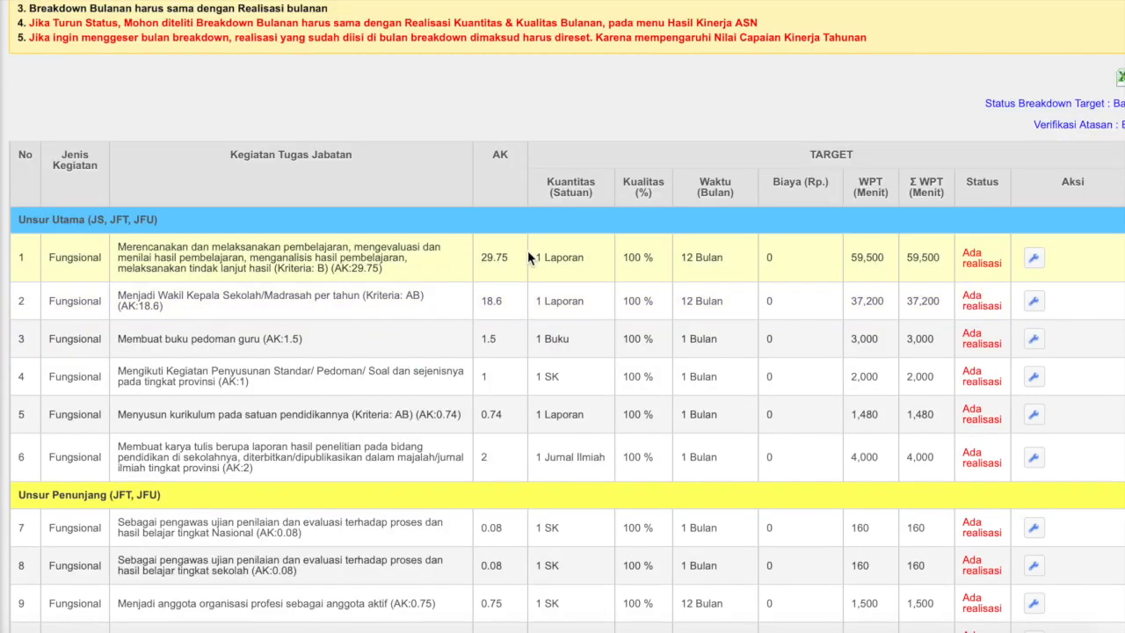
{"action": "scroll", "coordinate": [545, 233], "scroll_direction": "down", "scroll_amount": 1}
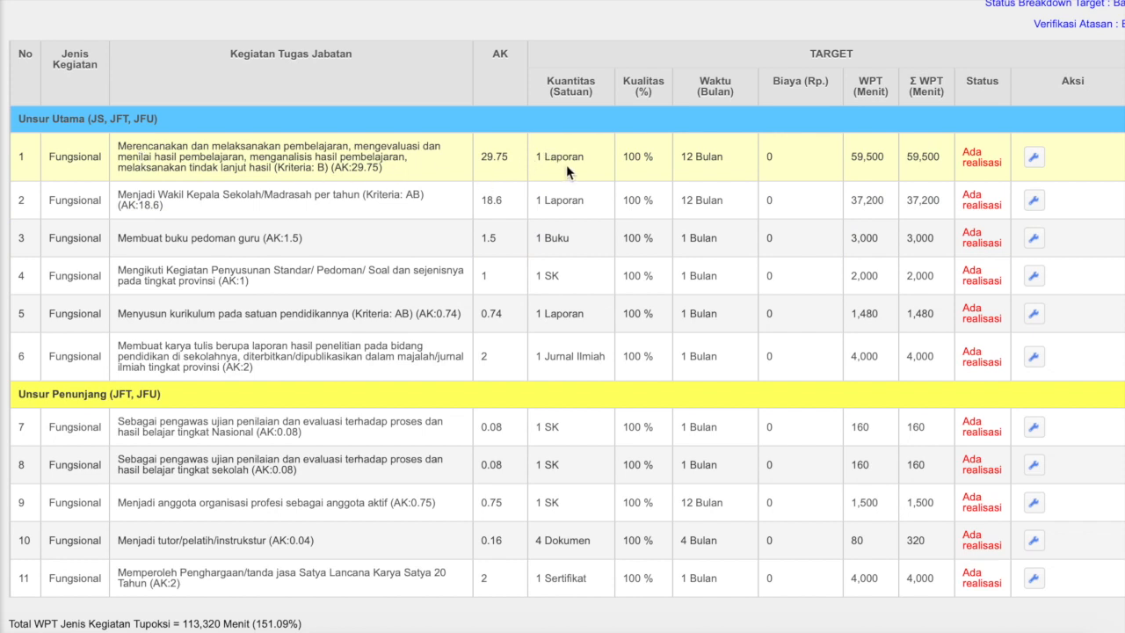
Change the row 1 teaching activity's Bulan Januari quantity from 0.5 to 0.01.
{"action": "left_click", "coordinate": [1035, 159]}
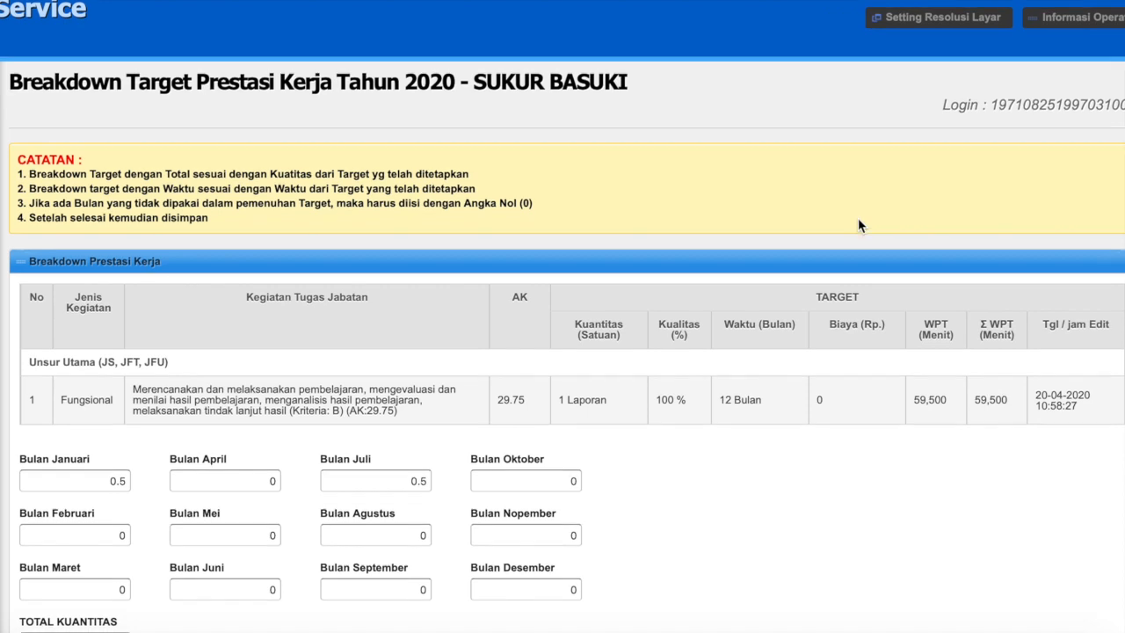
{"action": "scroll", "coordinate": [858, 219], "scroll_direction": "down", "scroll_amount": 3}
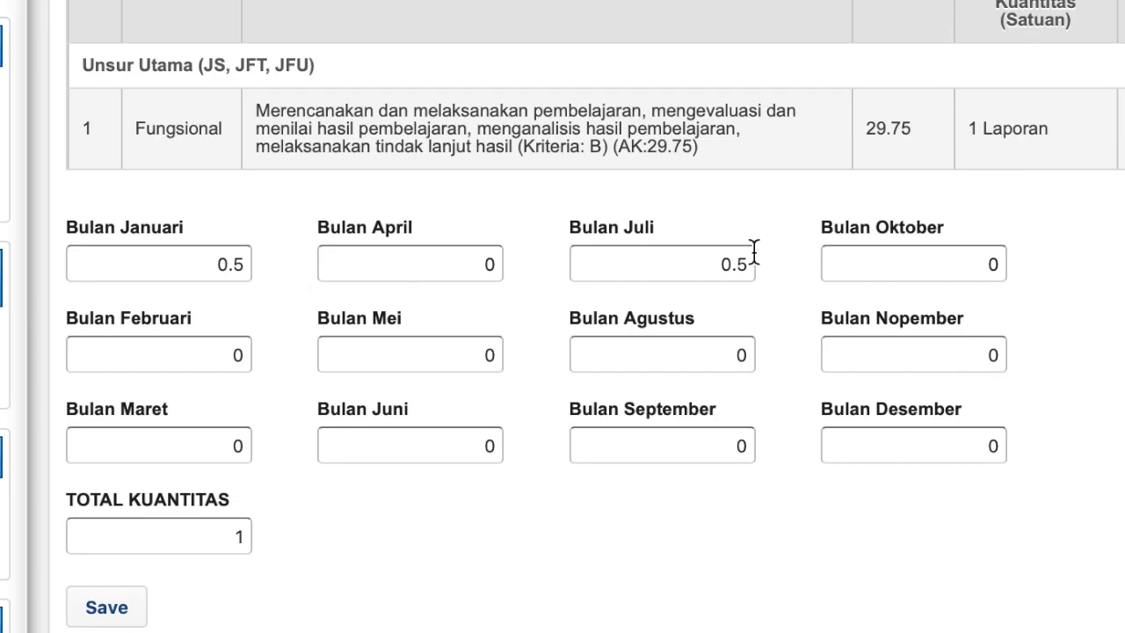
{"action": "left_click", "coordinate": [221, 536]}
{"action": "left_click", "coordinate": [205, 264]}
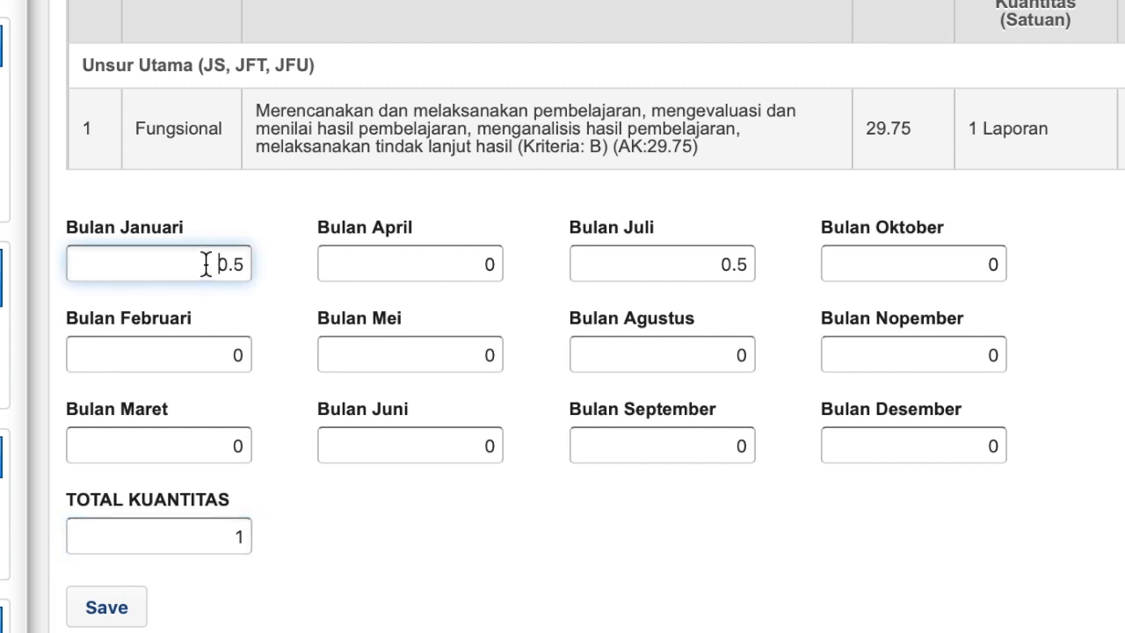
{"action": "left_click_drag", "start_coordinate": [205, 263], "coordinate": [280, 286]}
{"action": "type", "text": "0"}
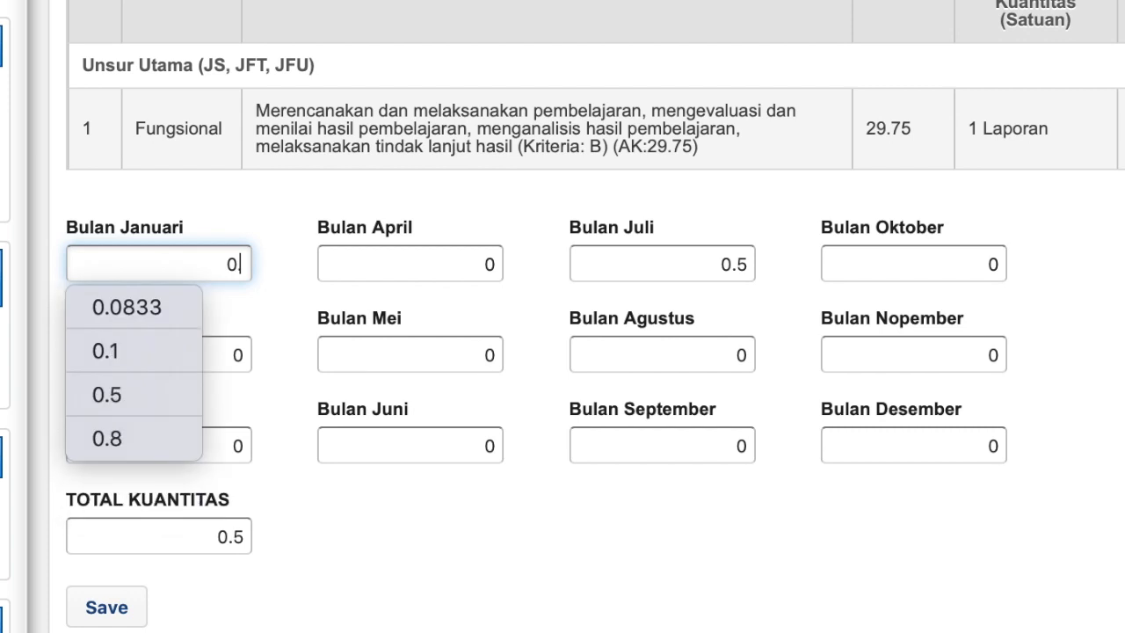
{"action": "type", "text": ".01"}
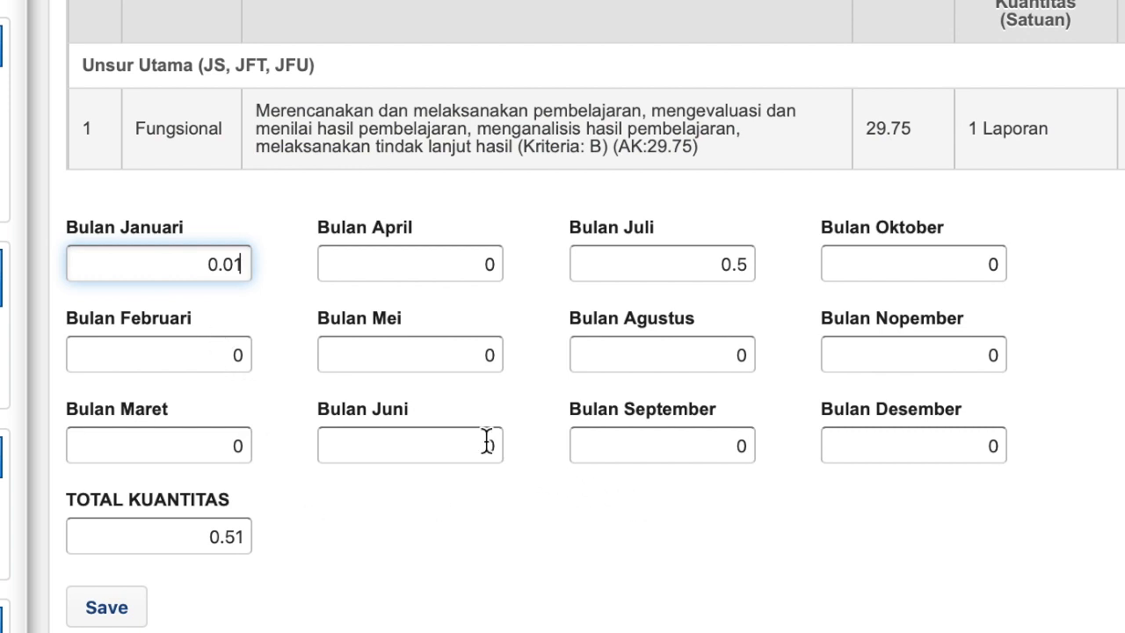
{"action": "left_click", "coordinate": [462, 273]}
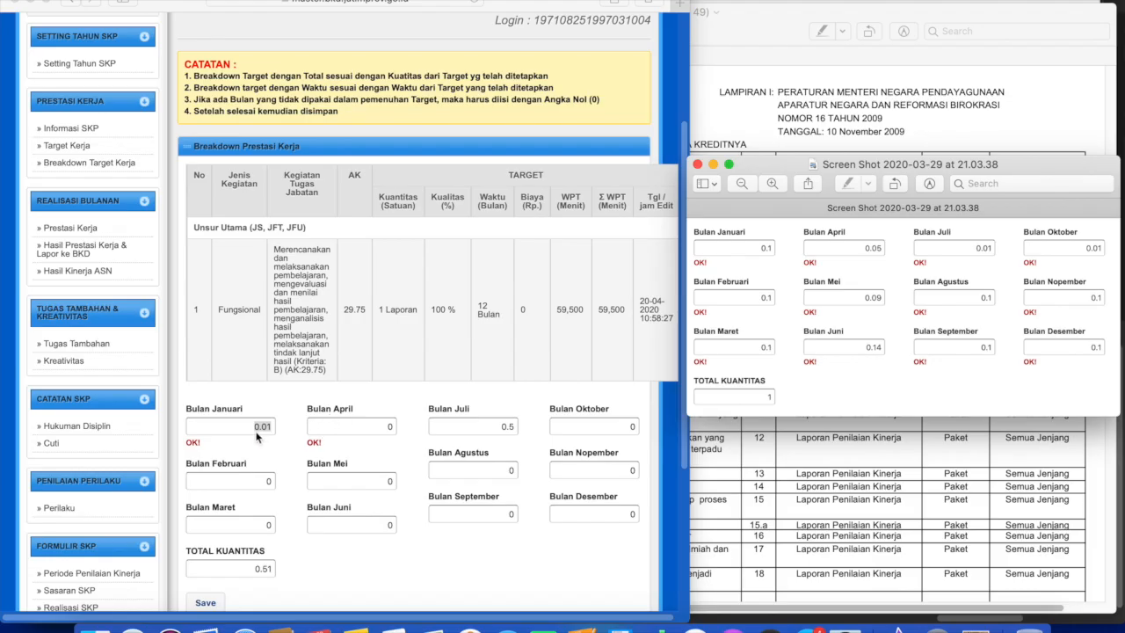
Enter 0.1 for Bulan Januari and keep Februari at 0.1 in the teaching breakdown.
{"action": "left_click", "coordinate": [243, 425]}
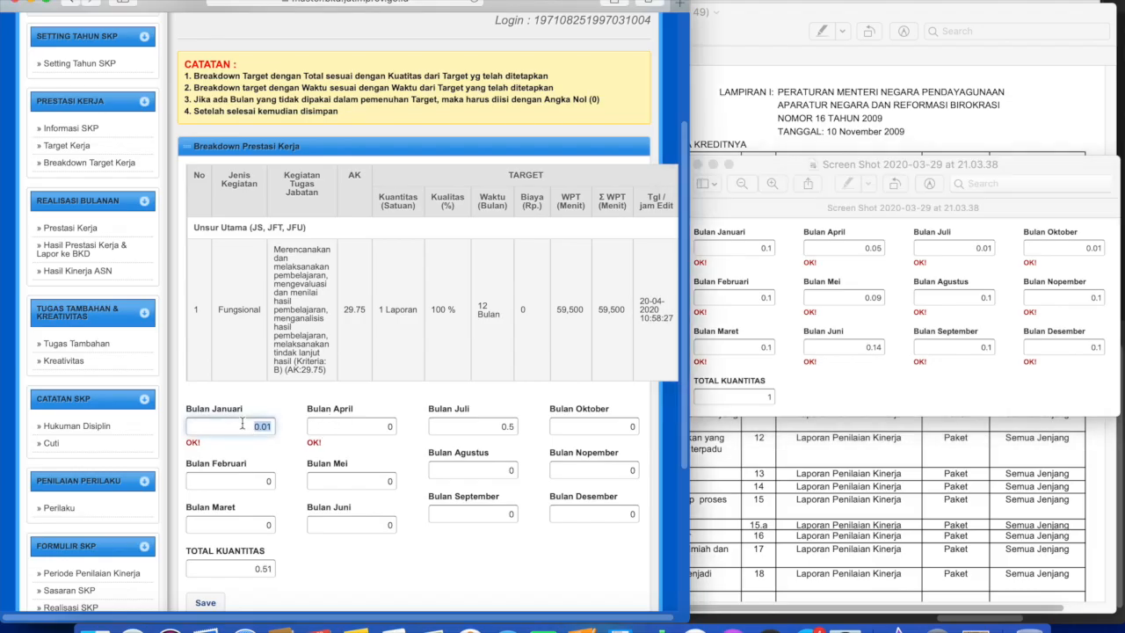
{"action": "type", "text": "0.1"}
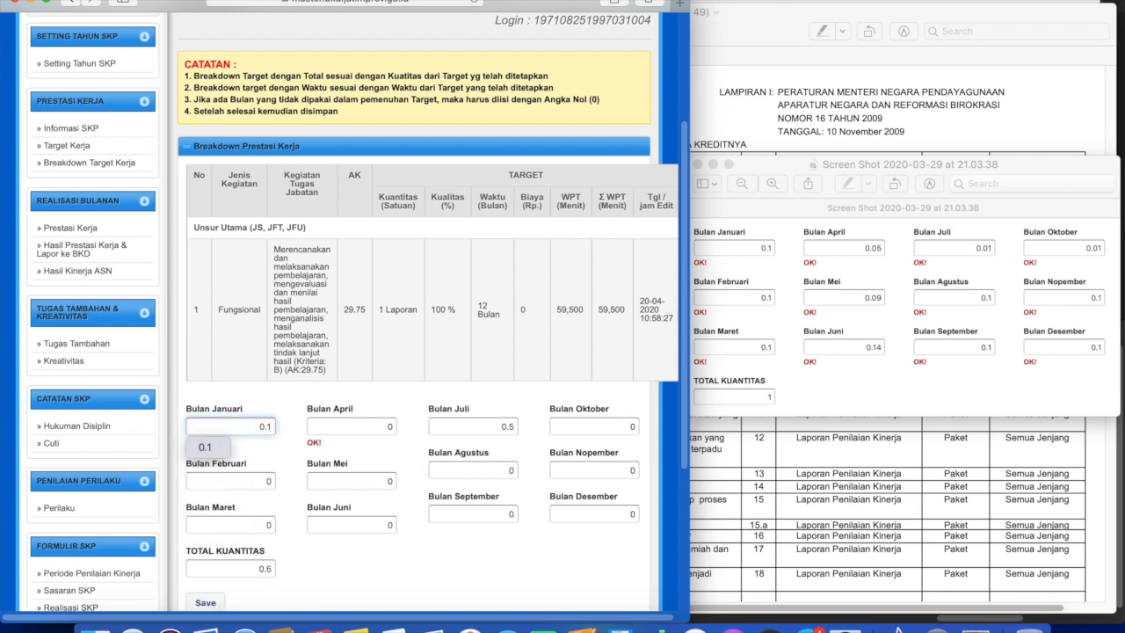
{"action": "key", "text": "Tab"}
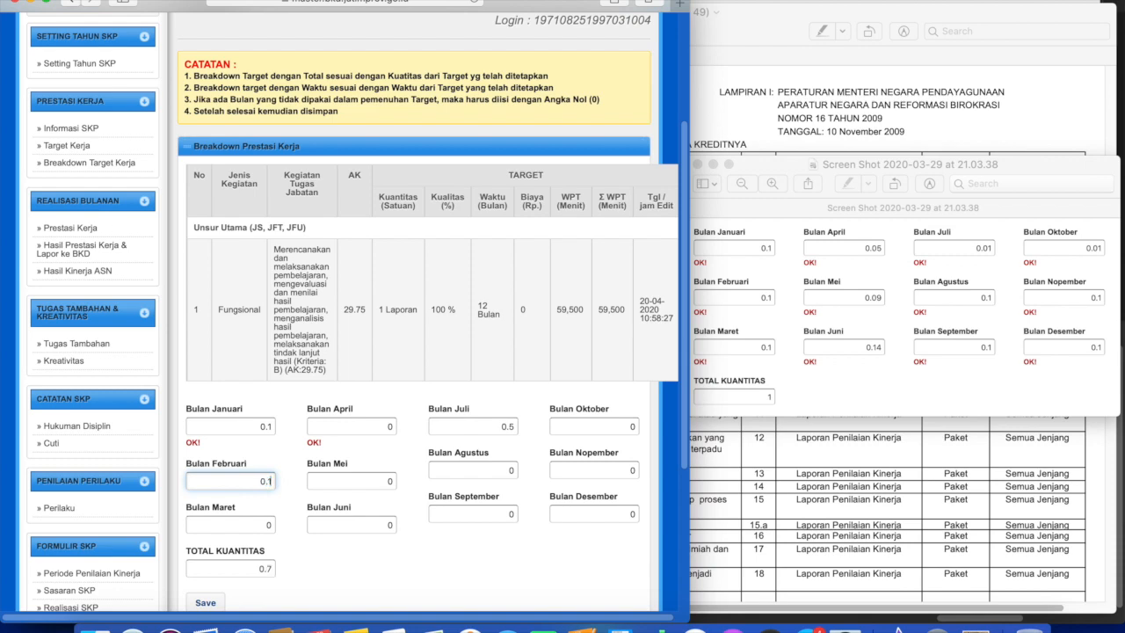
{"action": "key", "text": "Tab"}
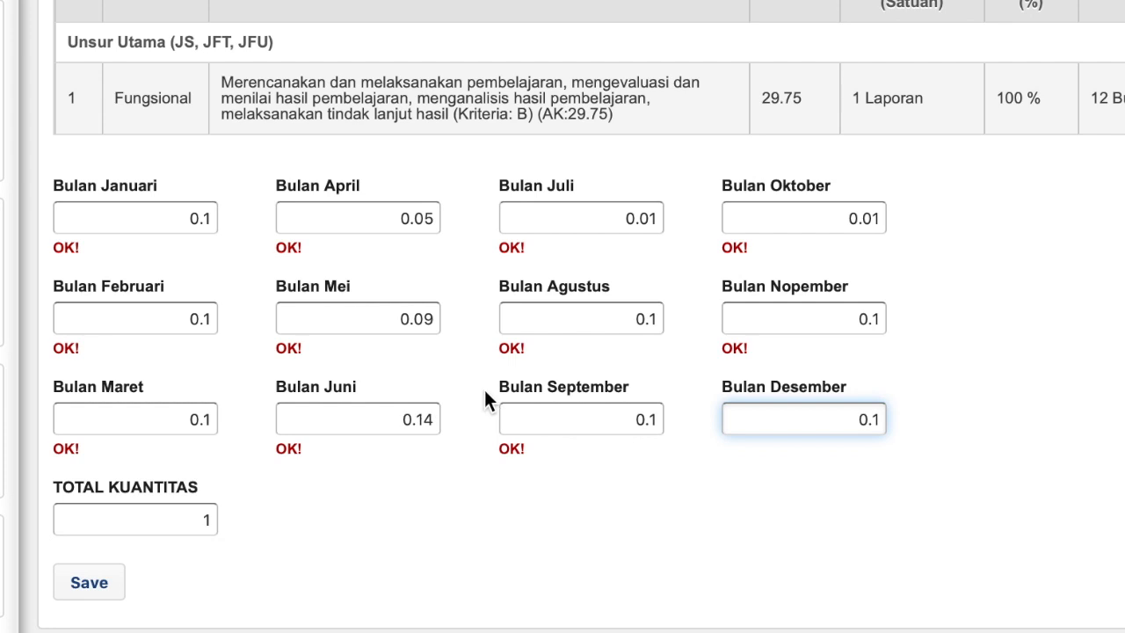
{"action": "scroll", "coordinate": [483, 388], "scroll_direction": "up", "scroll_amount": 1}
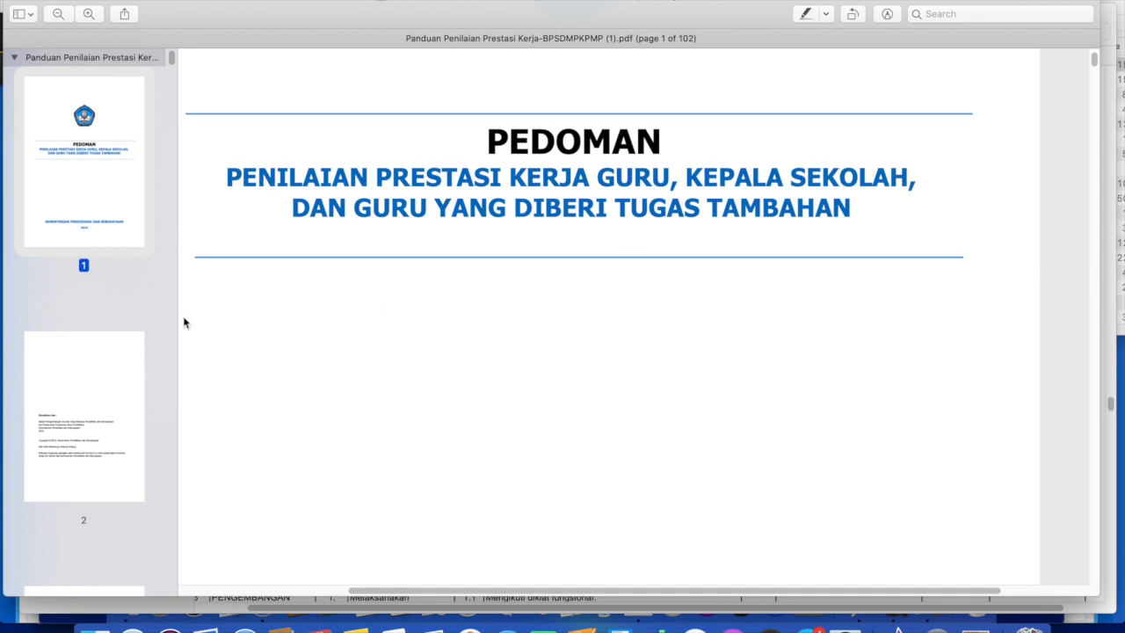
Jump to page 40 of the Panduan PDF to view the Formulir Sasaran Kerja.
{"action": "left_click_drag", "start_coordinate": [172, 61], "coordinate": [167, 264]}
{"action": "left_click", "coordinate": [98, 178]}
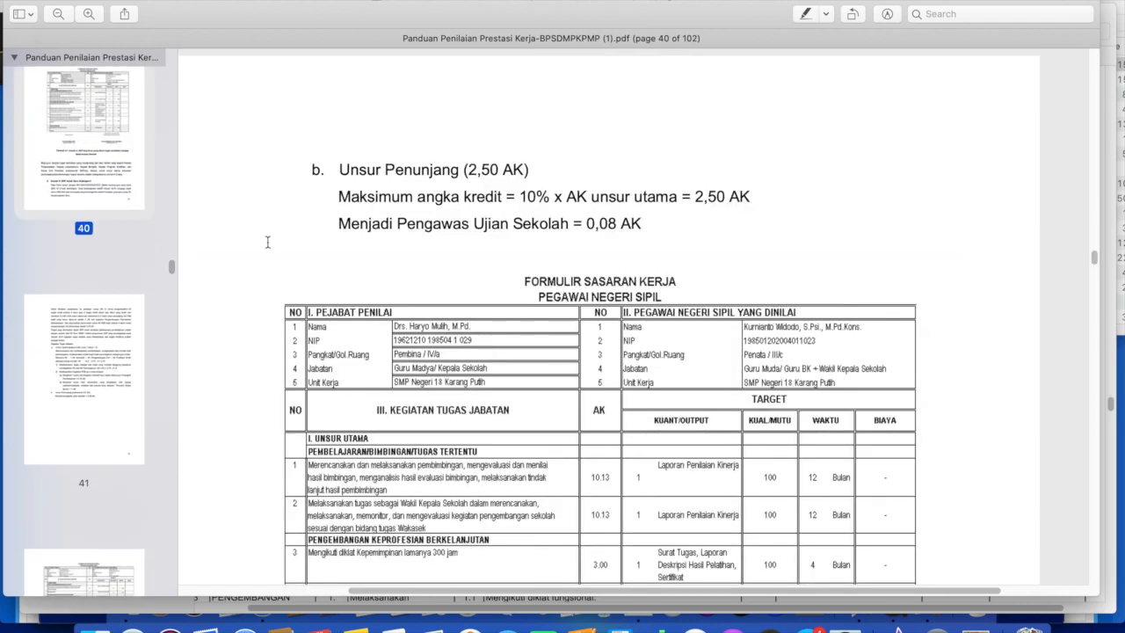
{"action": "scroll", "coordinate": [543, 268], "scroll_direction": "down", "scroll_amount": 3}
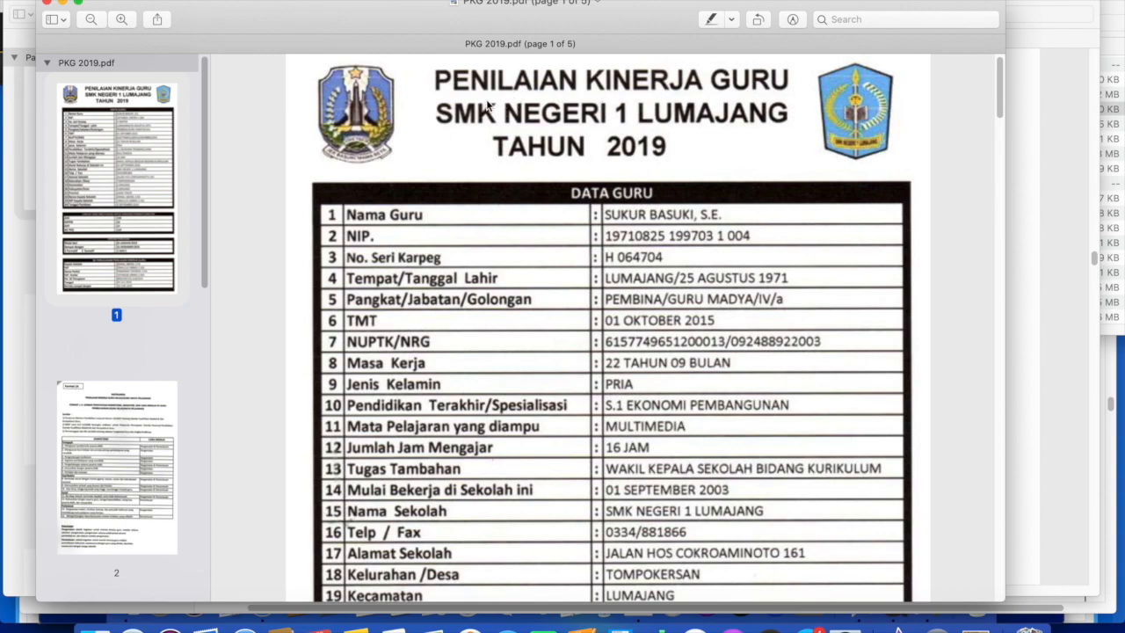
Scroll PKG 2019.pdf from page 1 down to the FORMAT 1 C recap table on page 4.
{"action": "scroll", "coordinate": [508, 268], "scroll_direction": "down", "scroll_amount": 15}
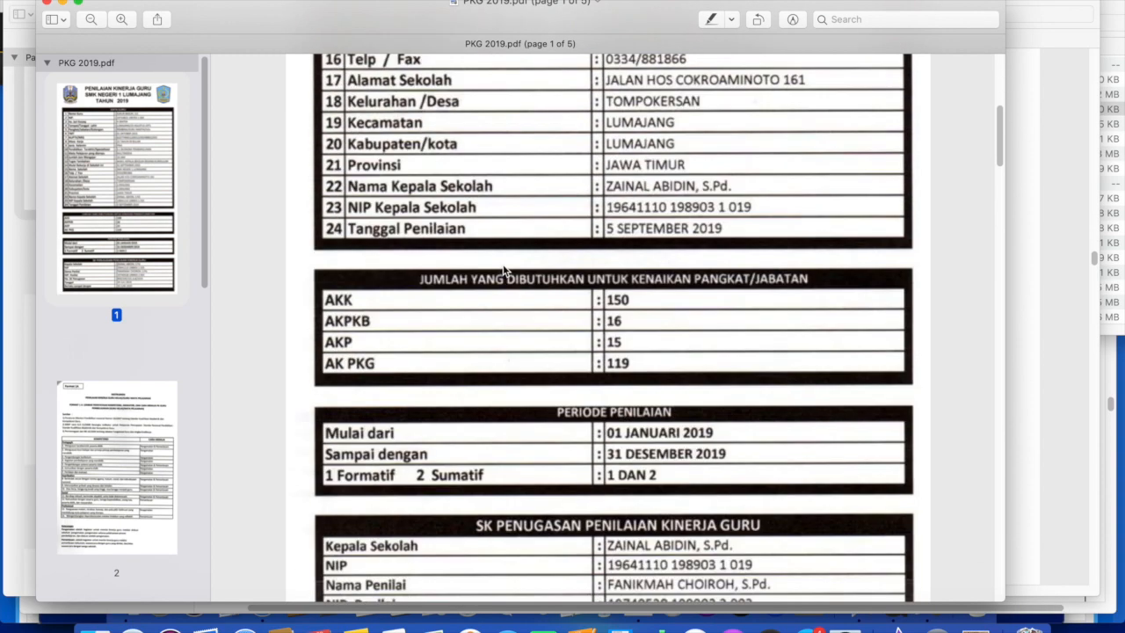
{"action": "scroll", "coordinate": [505, 268], "scroll_direction": "down", "scroll_amount": 15}
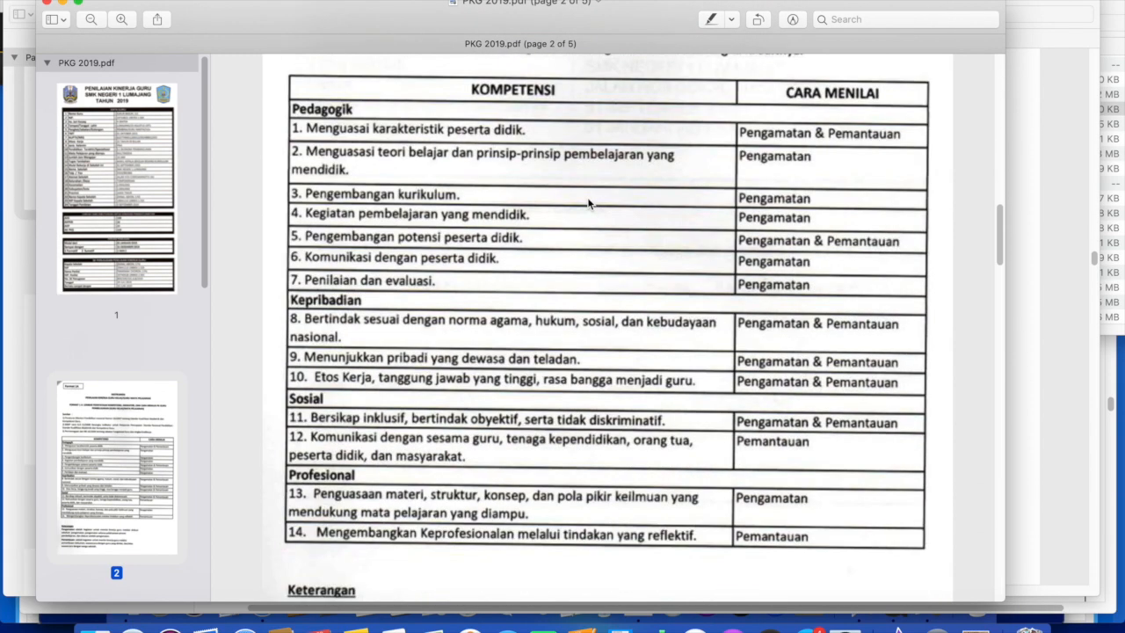
{"action": "scroll", "coordinate": [126, 284], "scroll_direction": "down", "scroll_amount": 3}
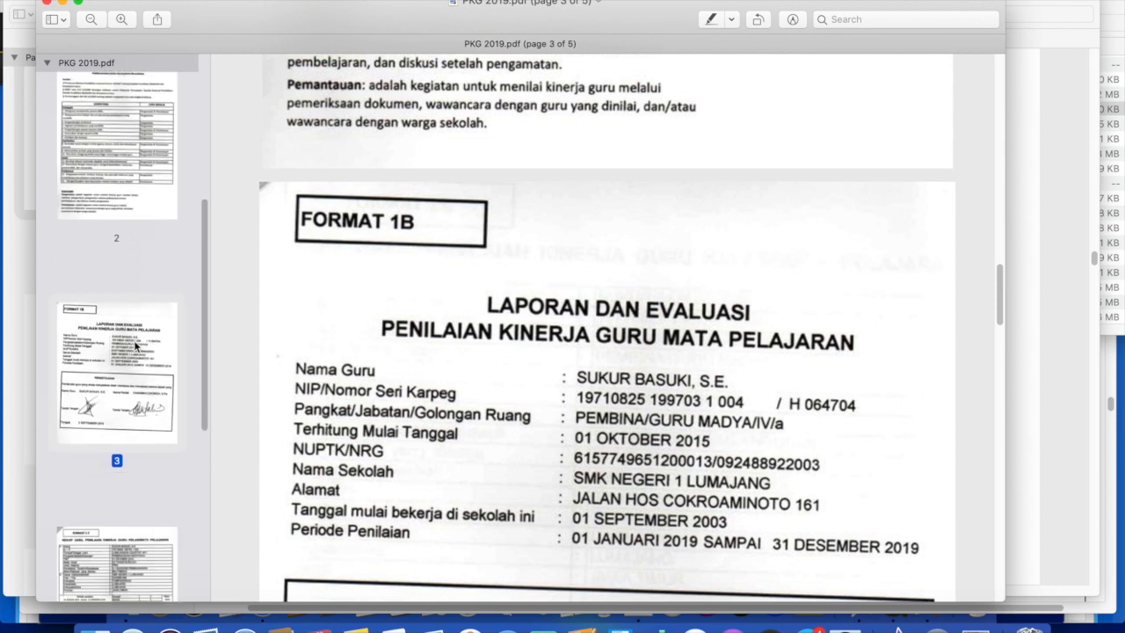
{"action": "scroll", "coordinate": [703, 369], "scroll_direction": "down", "scroll_amount": 3}
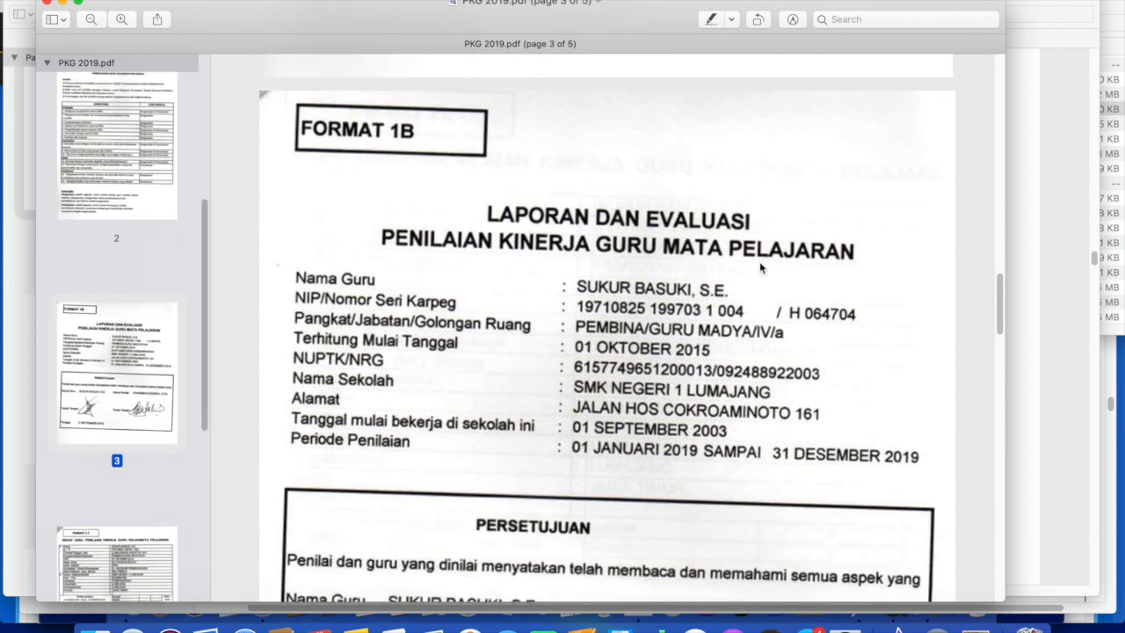
{"action": "scroll", "coordinate": [698, 306], "scroll_direction": "down", "scroll_amount": 3}
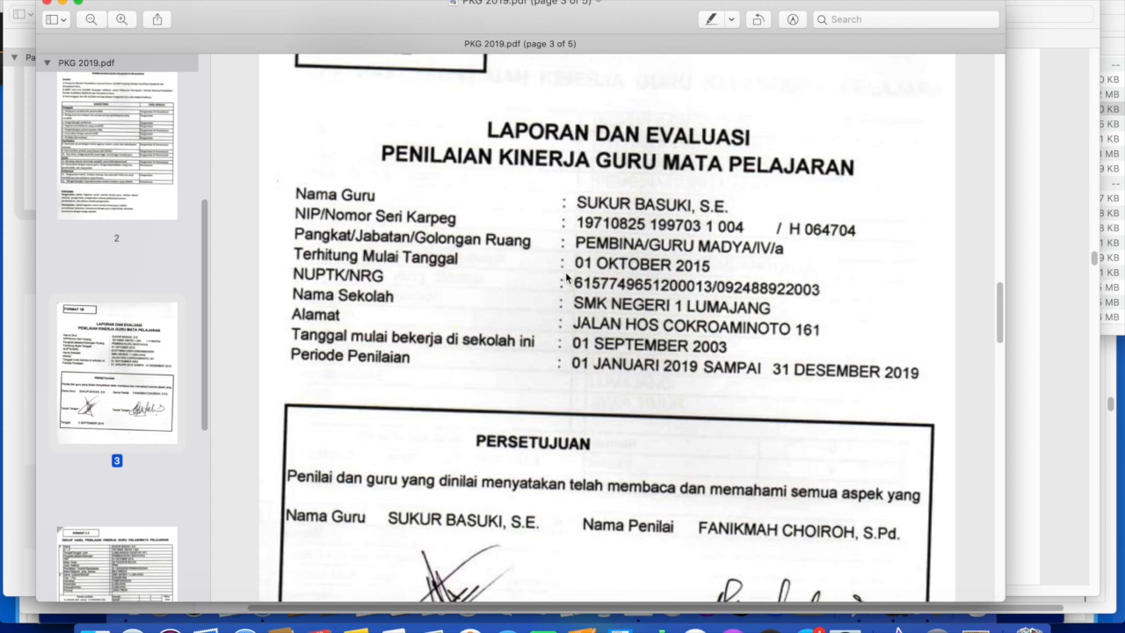
{"action": "scroll", "coordinate": [567, 278], "scroll_direction": "down", "scroll_amount": 2}
{"action": "scroll", "coordinate": [567, 278], "scroll_direction": "down", "scroll_amount": 15}
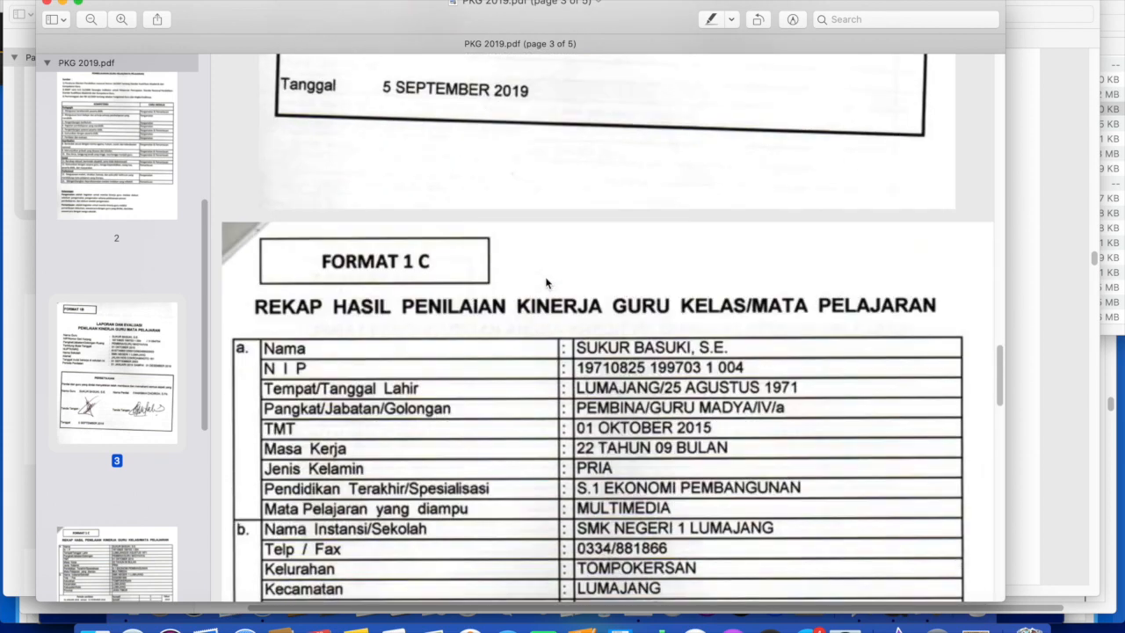
{"action": "scroll", "coordinate": [546, 282], "scroll_direction": "down", "scroll_amount": 3}
{"action": "scroll", "coordinate": [546, 264], "scroll_direction": "down", "scroll_amount": 3}
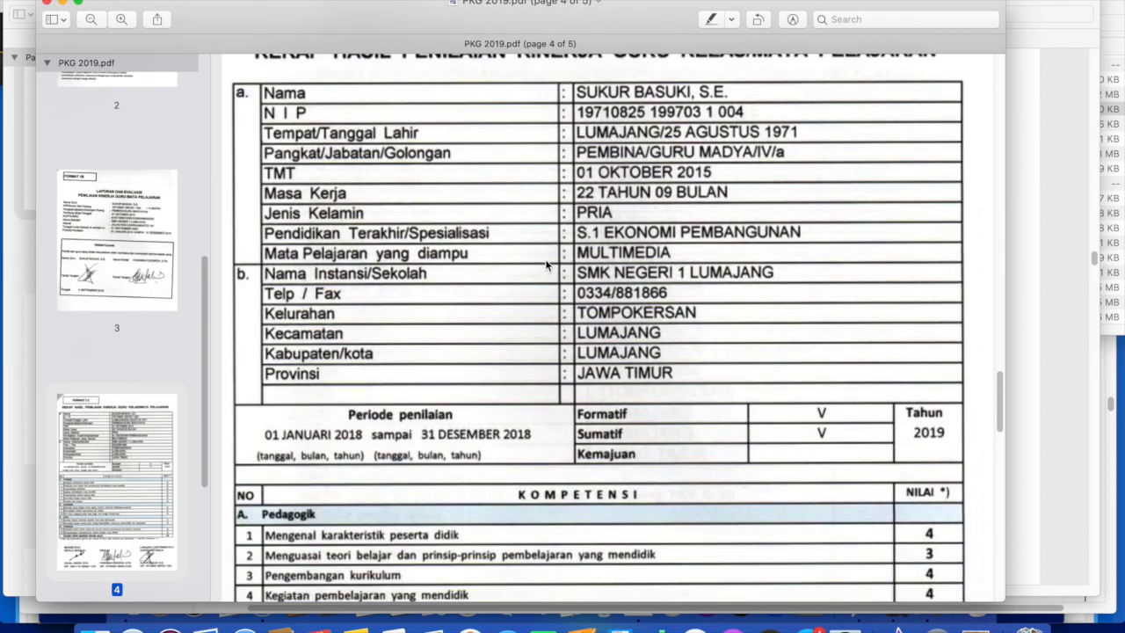
{"action": "scroll", "coordinate": [546, 264], "scroll_direction": "up", "scroll_amount": 2}
{"action": "scroll", "coordinate": [546, 264], "scroll_direction": "down", "scroll_amount": 1}
{"action": "scroll", "coordinate": [546, 263], "scroll_direction": "up", "scroll_amount": 3}
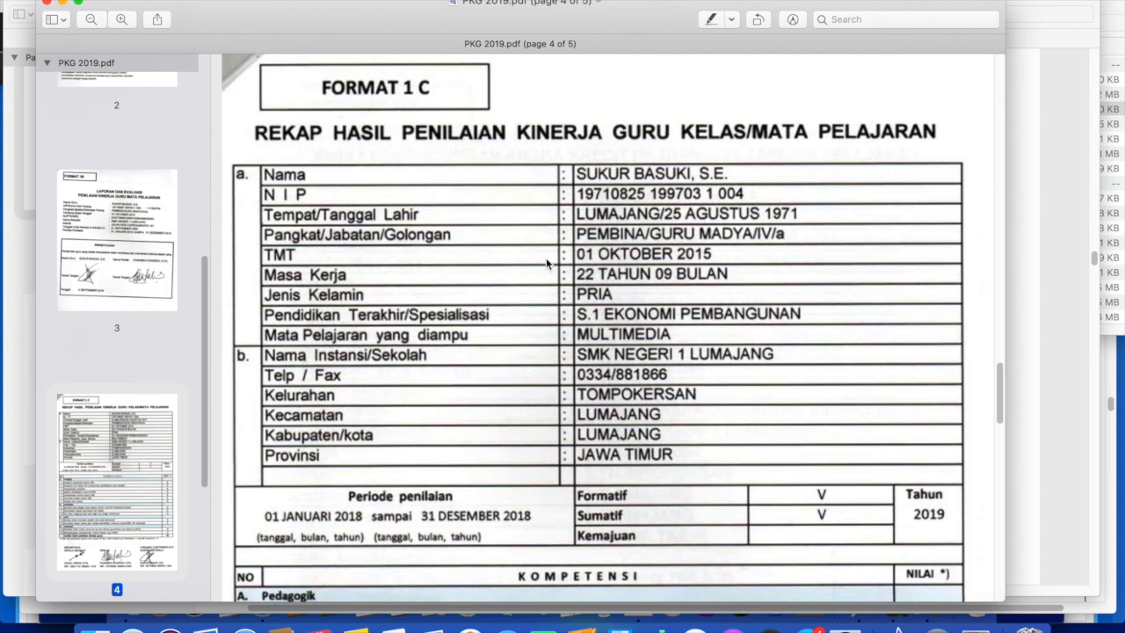
{"action": "scroll", "coordinate": [546, 264], "scroll_direction": "up", "scroll_amount": 5}
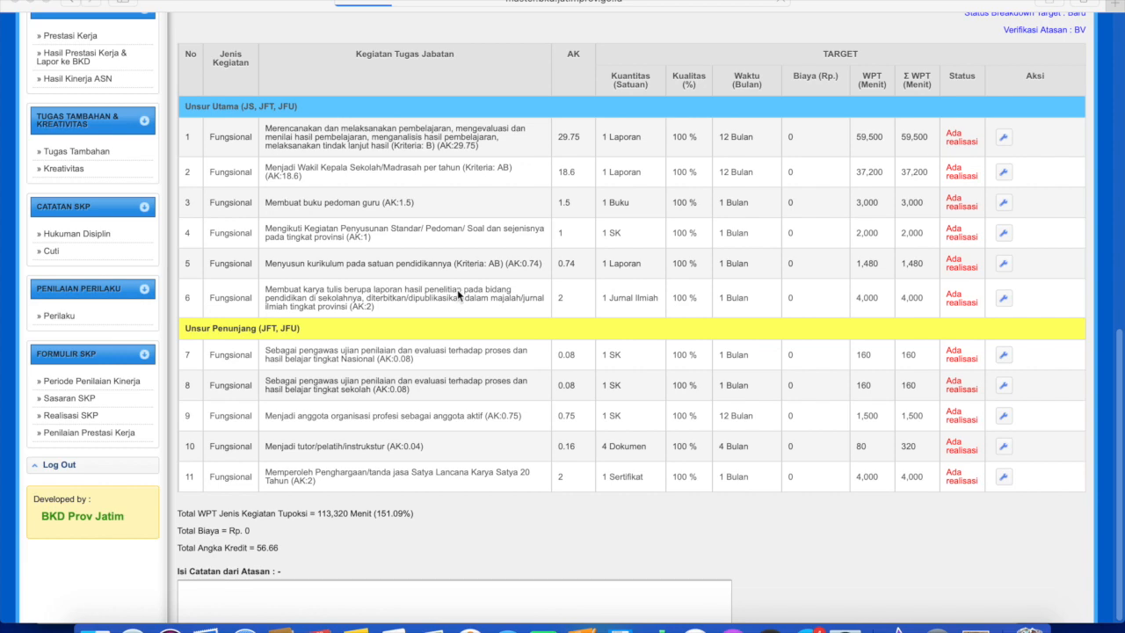
Submit the SKP target breakdown for revision using the Revisi button below the table.
{"action": "scroll", "coordinate": [457, 289], "scroll_direction": "up", "scroll_amount": 3}
{"action": "scroll", "coordinate": [533, 328], "scroll_direction": "down", "scroll_amount": 5}
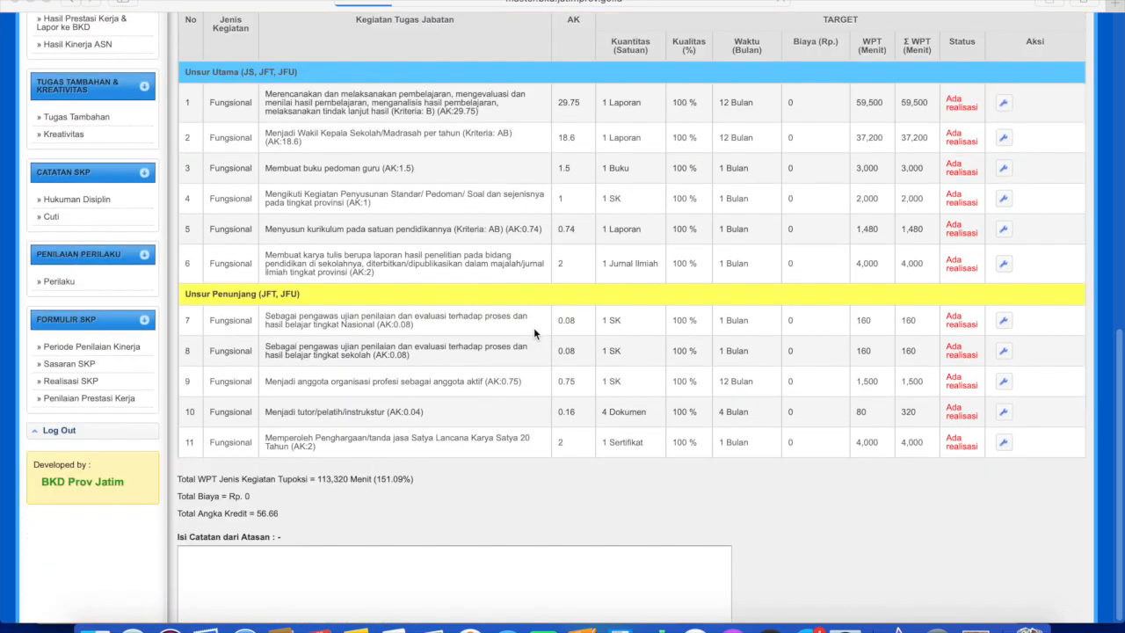
{"action": "scroll", "coordinate": [515, 319], "scroll_direction": "up", "scroll_amount": 5}
{"action": "scroll", "coordinate": [520, 342], "scroll_direction": "down", "scroll_amount": 5}
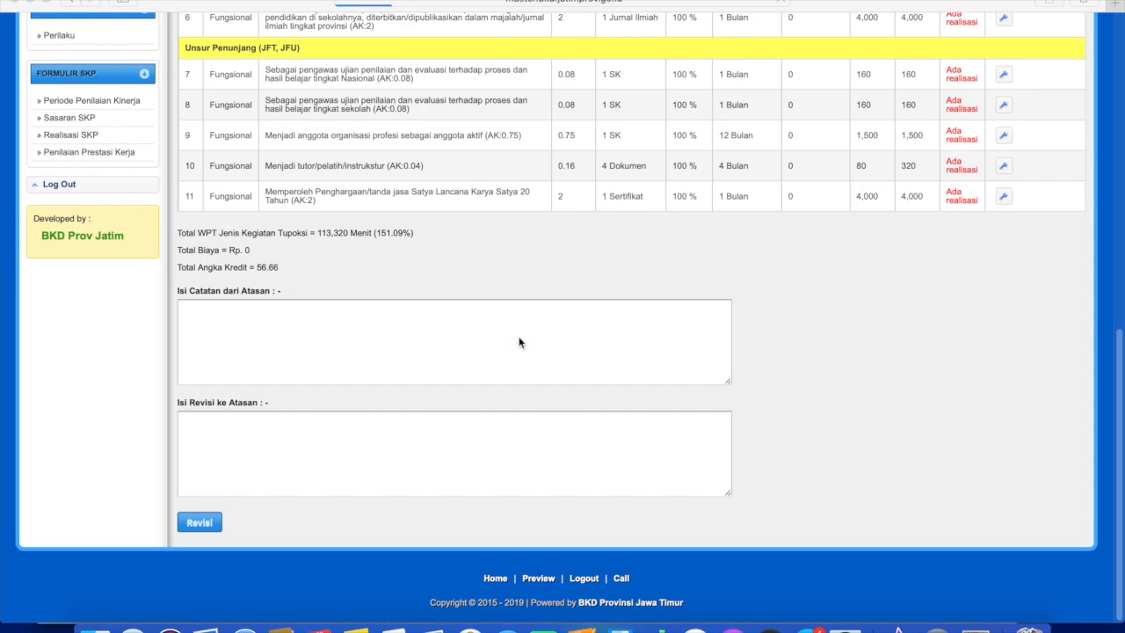
{"action": "left_click", "coordinate": [200, 524]}
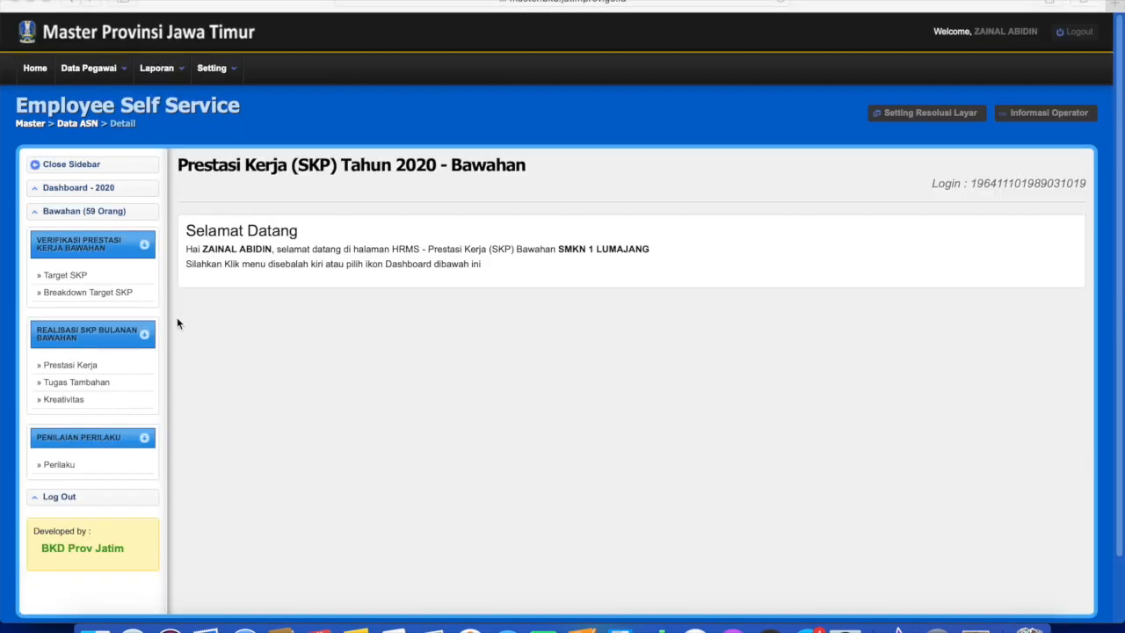
Search the subordinate teacher by name in Breakdown Target SKP and open their 2020 breakdown detail.
{"action": "left_click", "coordinate": [104, 293]}
{"action": "scroll", "coordinate": [603, 367], "scroll_direction": "down", "scroll_amount": 1}
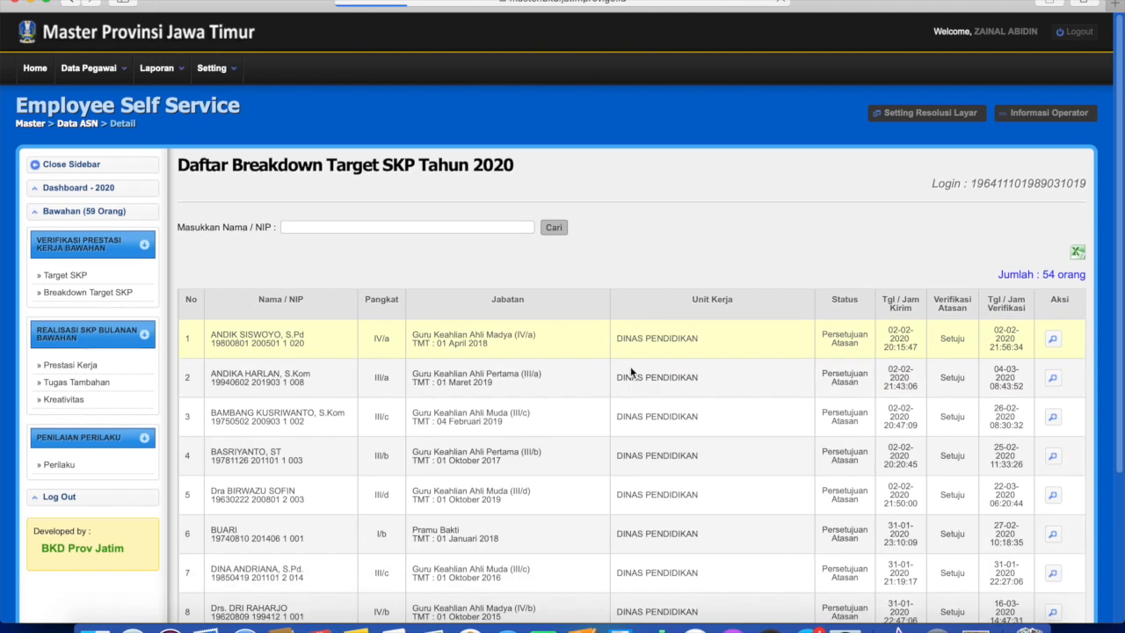
{"action": "scroll", "coordinate": [474, 352], "scroll_direction": "down", "scroll_amount": 1}
{"action": "scroll", "coordinate": [374, 248], "scroll_direction": "up", "scroll_amount": 1}
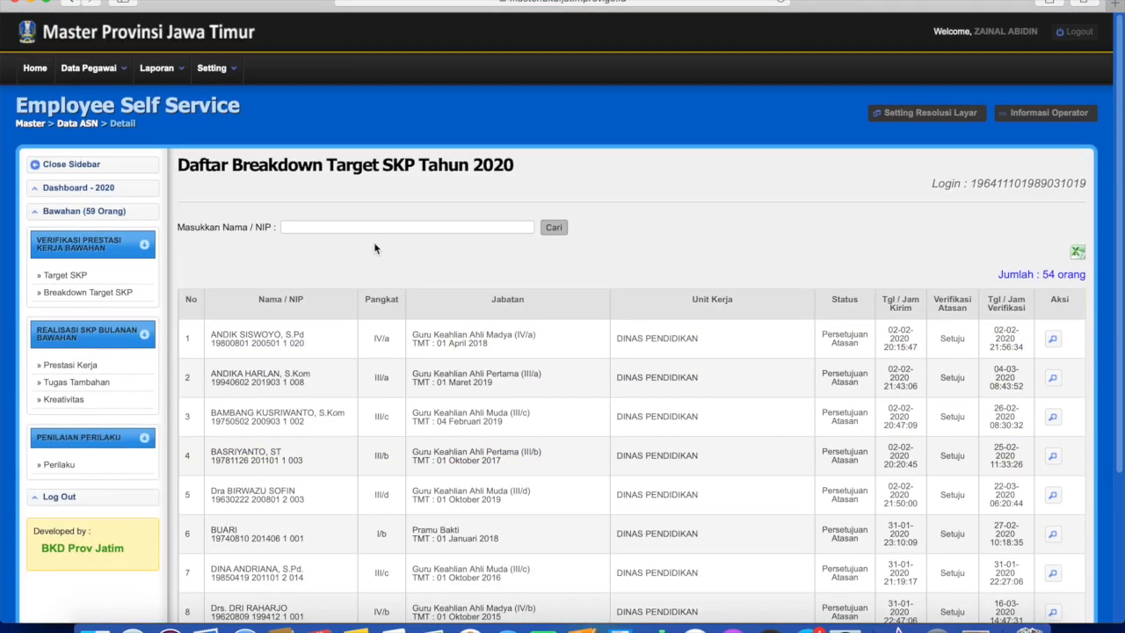
{"action": "left_click", "coordinate": [336, 222]}
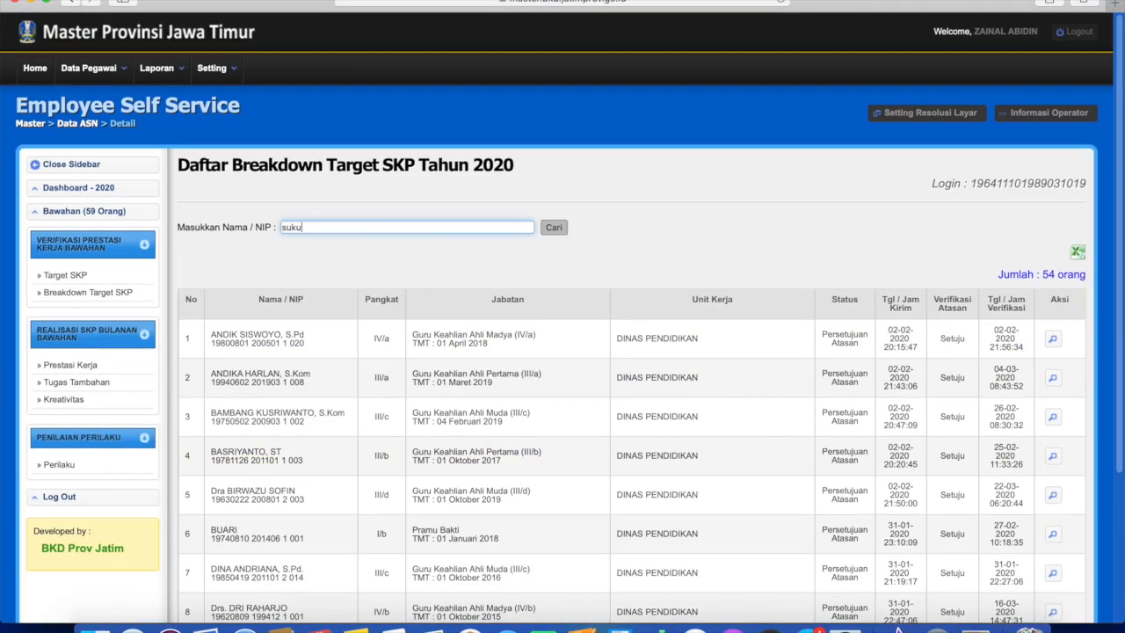
{"action": "type", "text": "sukur"}
{"action": "key", "text": "Return"}
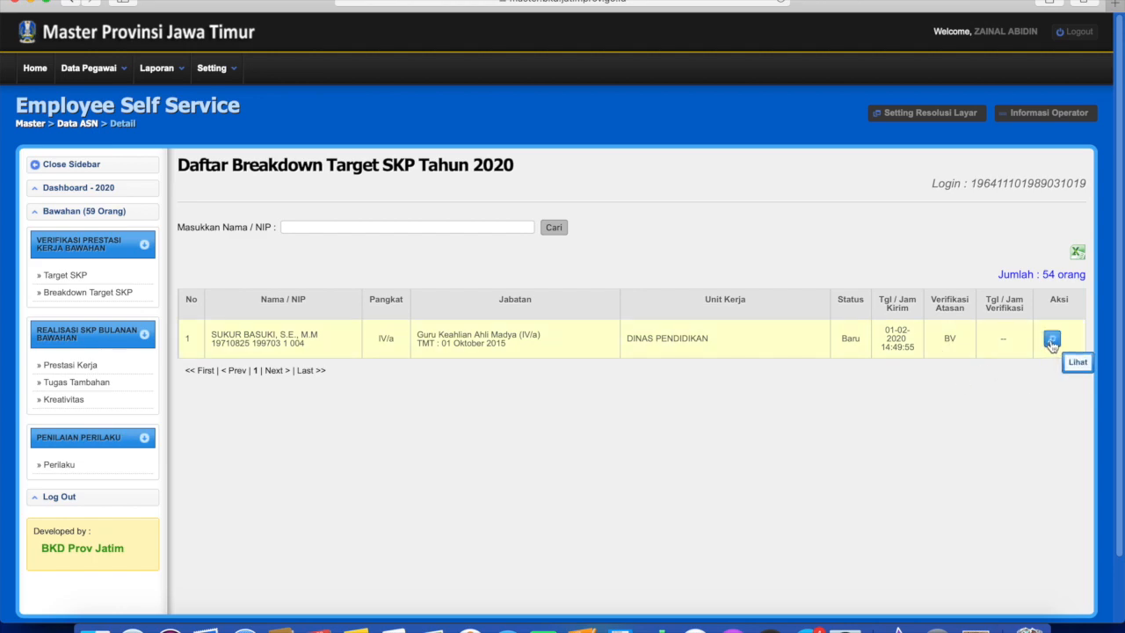
{"action": "left_click", "coordinate": [1052, 341]}
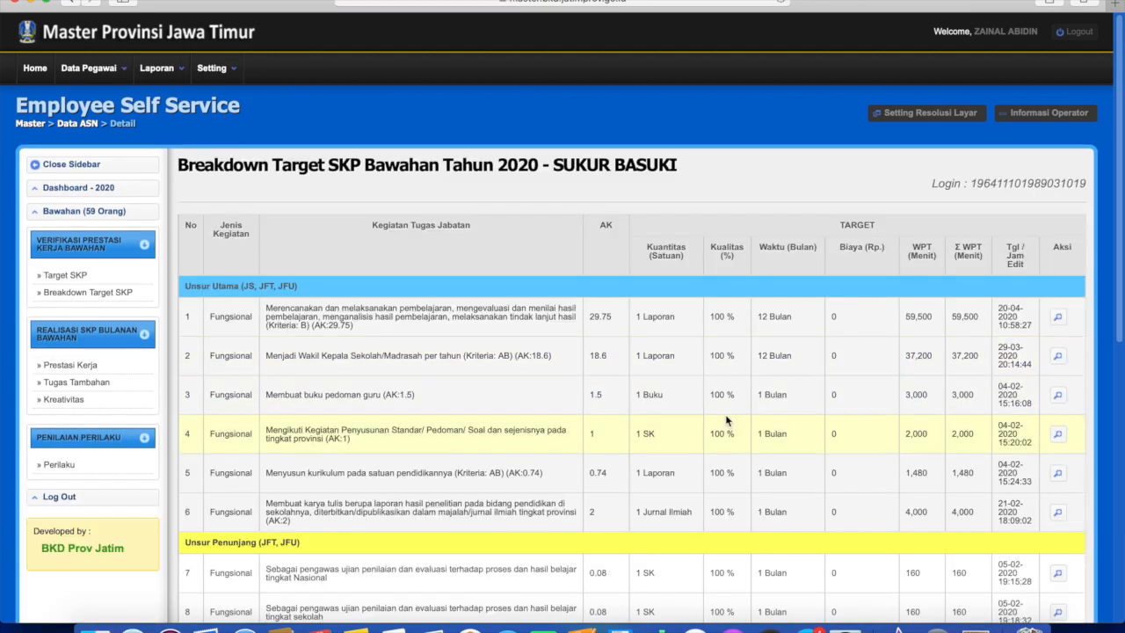
Approve the teacher's target breakdown as Setuju and process it.
{"action": "scroll", "coordinate": [810, 261], "scroll_direction": "down", "scroll_amount": 5}
{"action": "scroll", "coordinate": [648, 296], "scroll_direction": "down", "scroll_amount": 4}
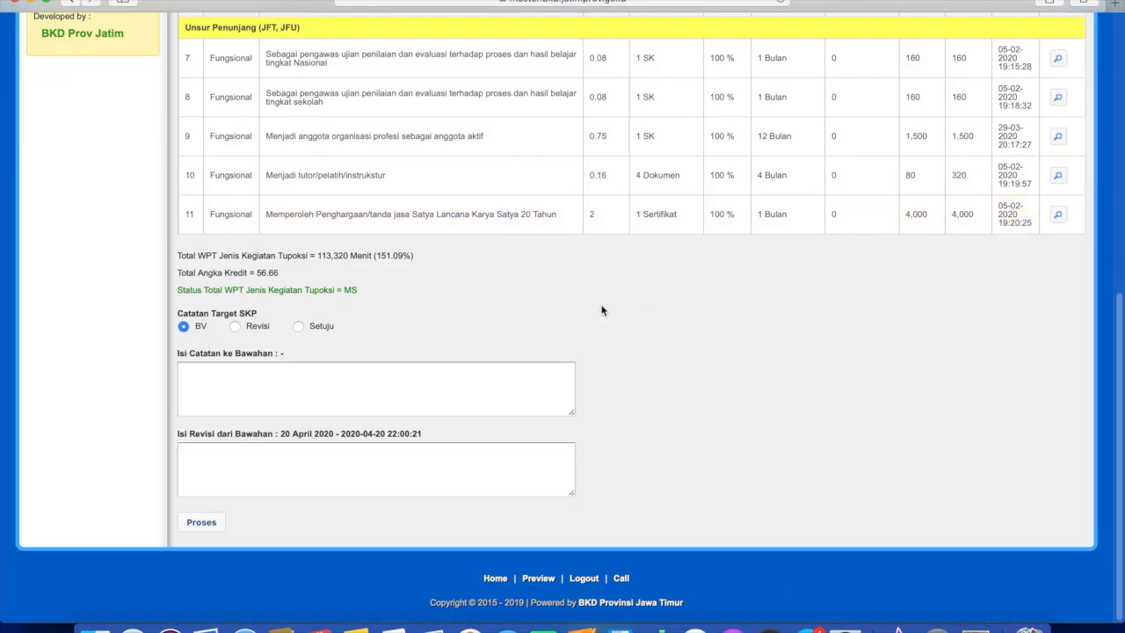
{"action": "left_click", "coordinate": [299, 326]}
{"action": "scroll", "coordinate": [839, 166], "scroll_direction": "up", "scroll_amount": 5}
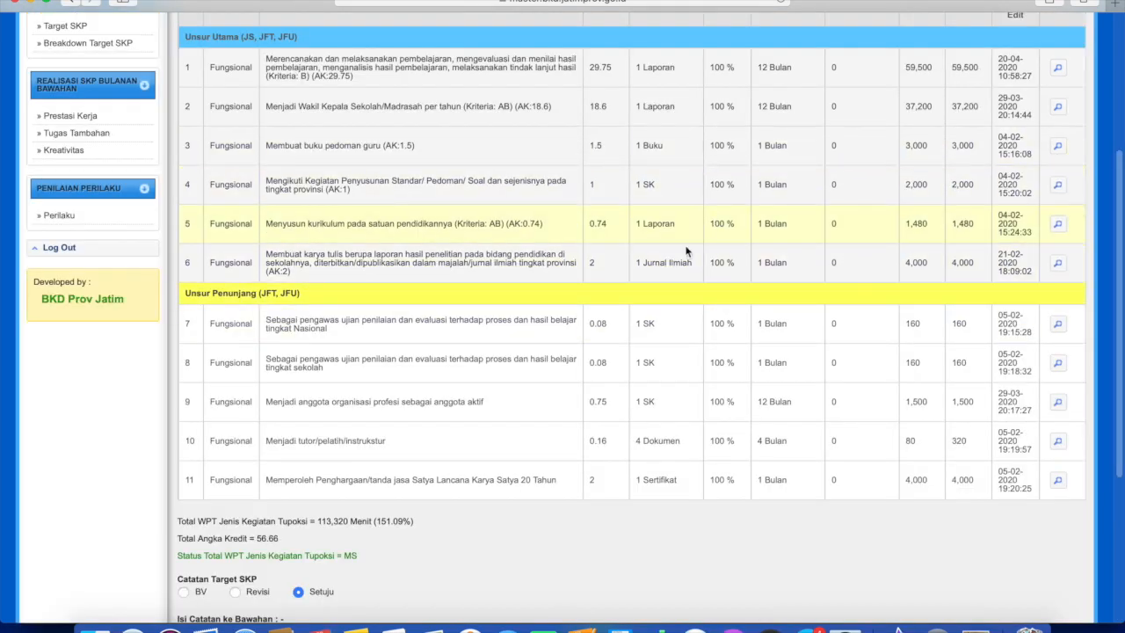
{"action": "scroll", "coordinate": [648, 305], "scroll_direction": "down", "scroll_amount": 5}
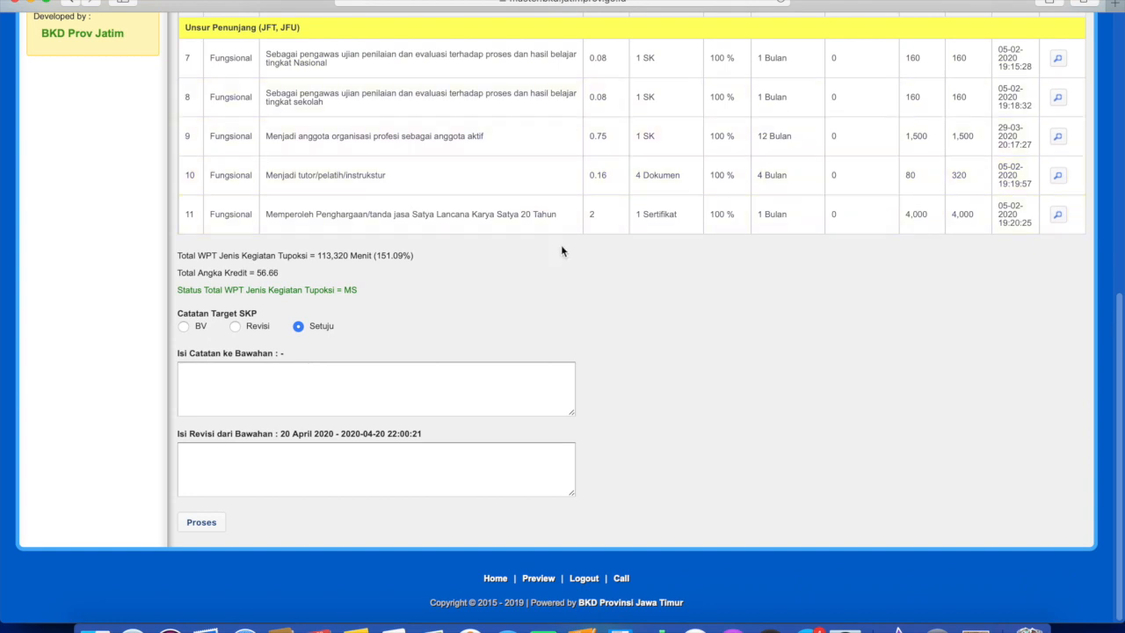
{"action": "left_click", "coordinate": [201, 522]}
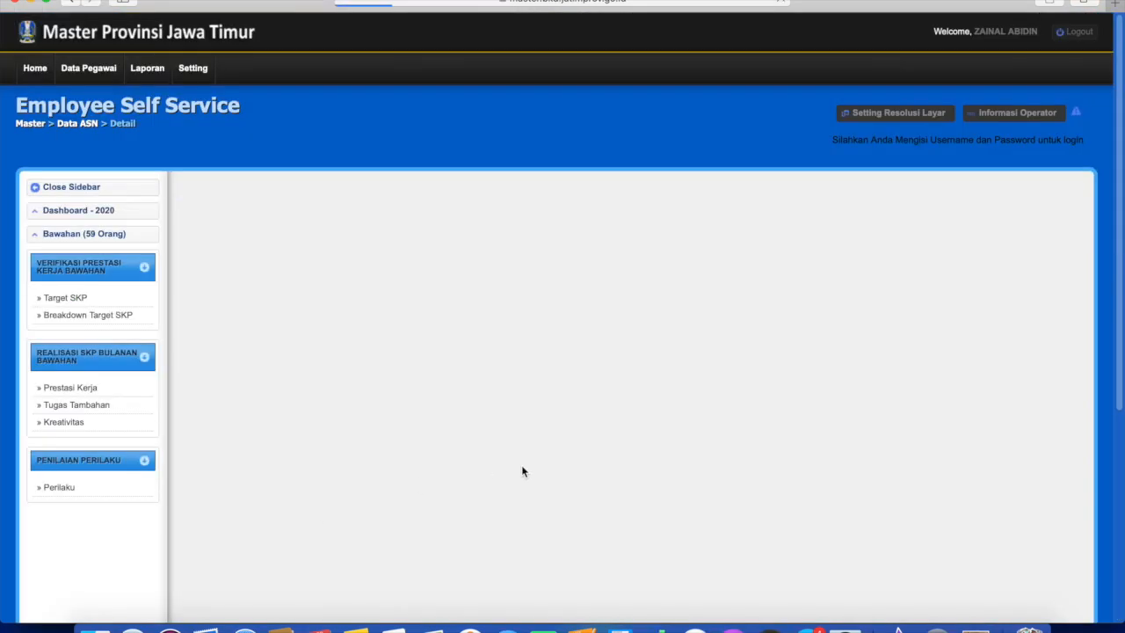
Search for the teacher's breakdown record again by name.
{"action": "scroll", "coordinate": [651, 356], "scroll_direction": "down", "scroll_amount": 5}
{"action": "scroll", "coordinate": [650, 356], "scroll_direction": "up", "scroll_amount": 5}
{"action": "left_click", "coordinate": [359, 266]}
{"action": "type", "text": "sukur"}
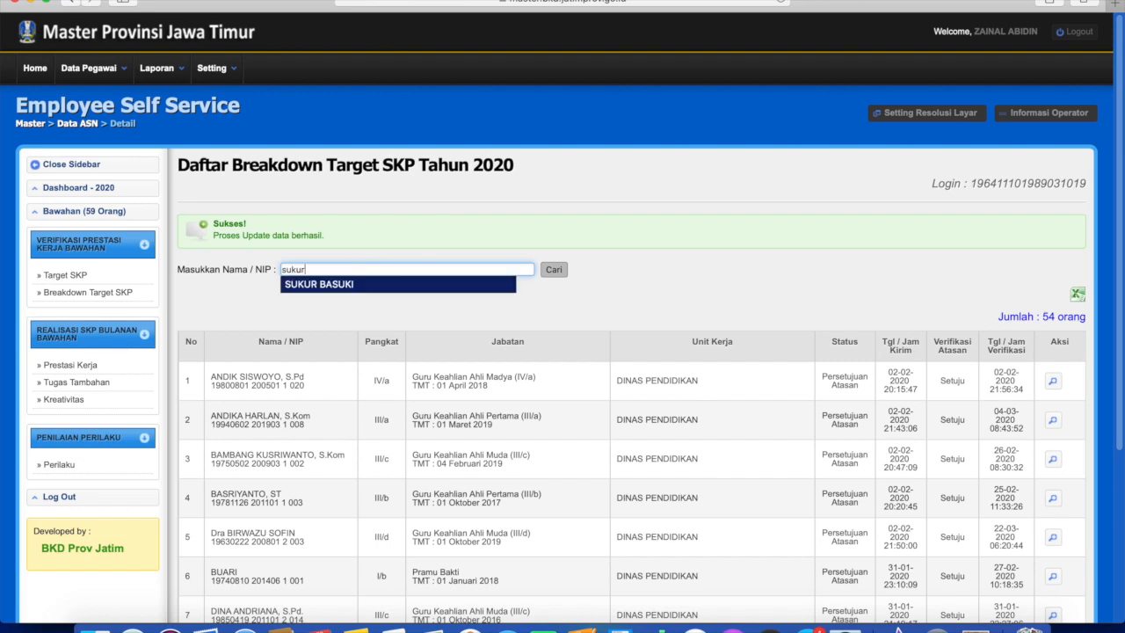
{"action": "left_click", "coordinate": [334, 285]}
{"action": "left_click", "coordinate": [551, 269]}
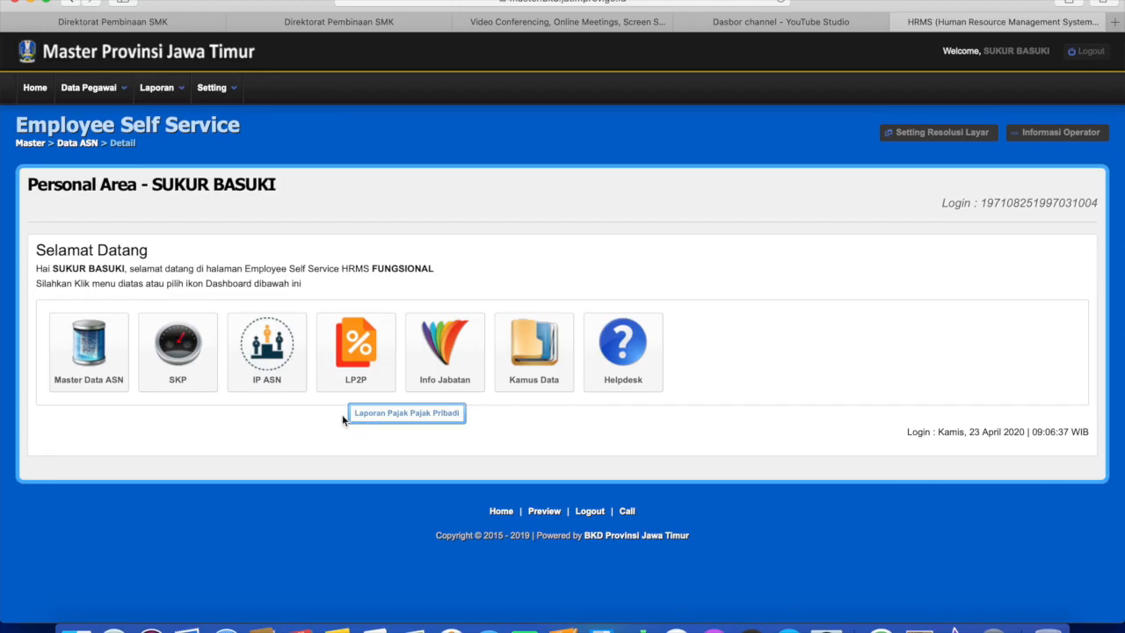
Go from the SKP section to the Prestasi Kerja monthly realisation page.
{"action": "left_click", "coordinate": [178, 347]}
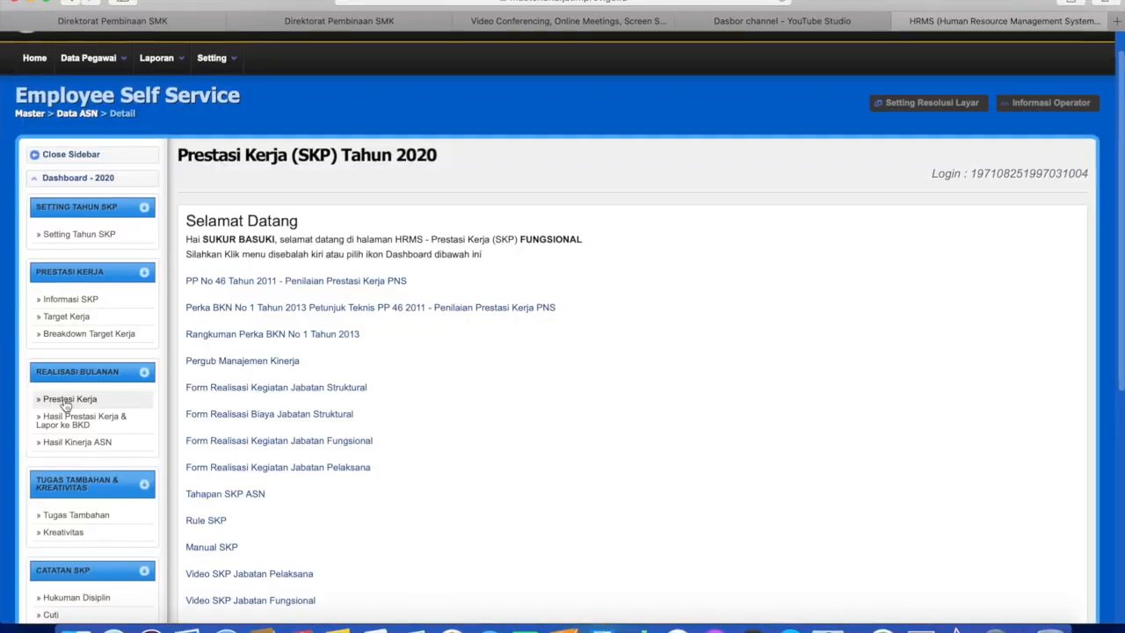
{"action": "left_click", "coordinate": [97, 413]}
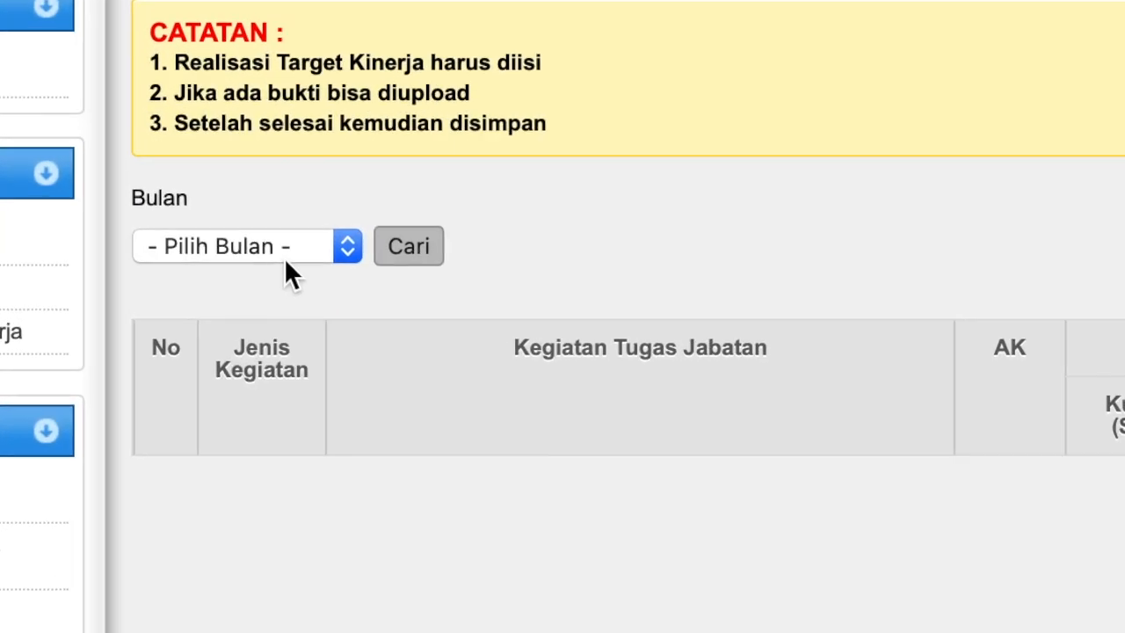
{"action": "left_click", "coordinate": [286, 253]}
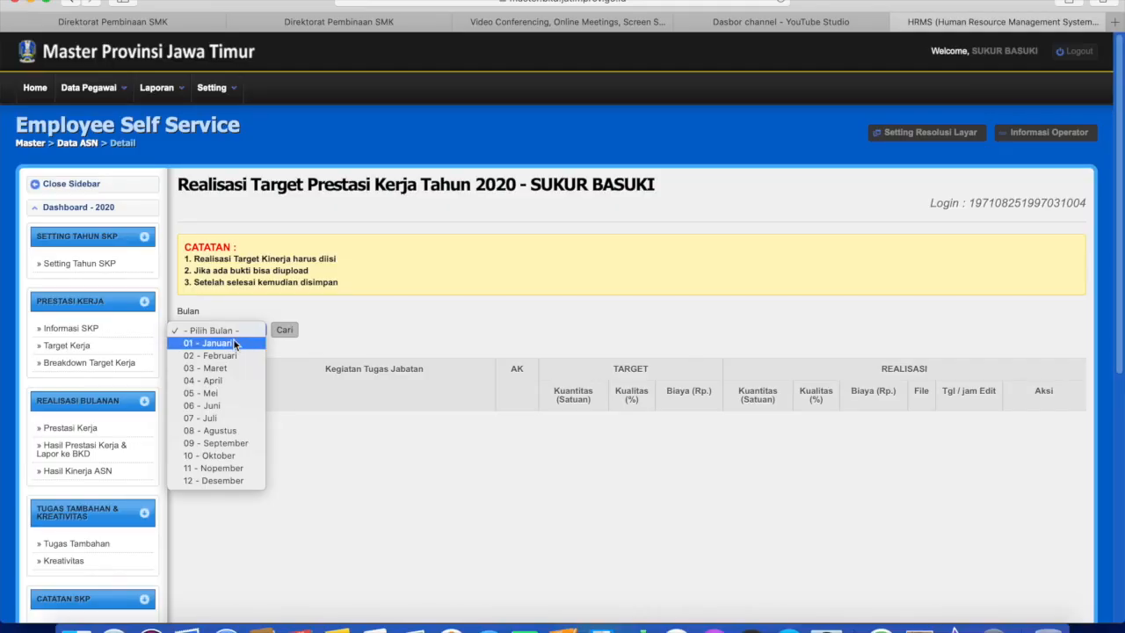
{"action": "left_click", "coordinate": [232, 344]}
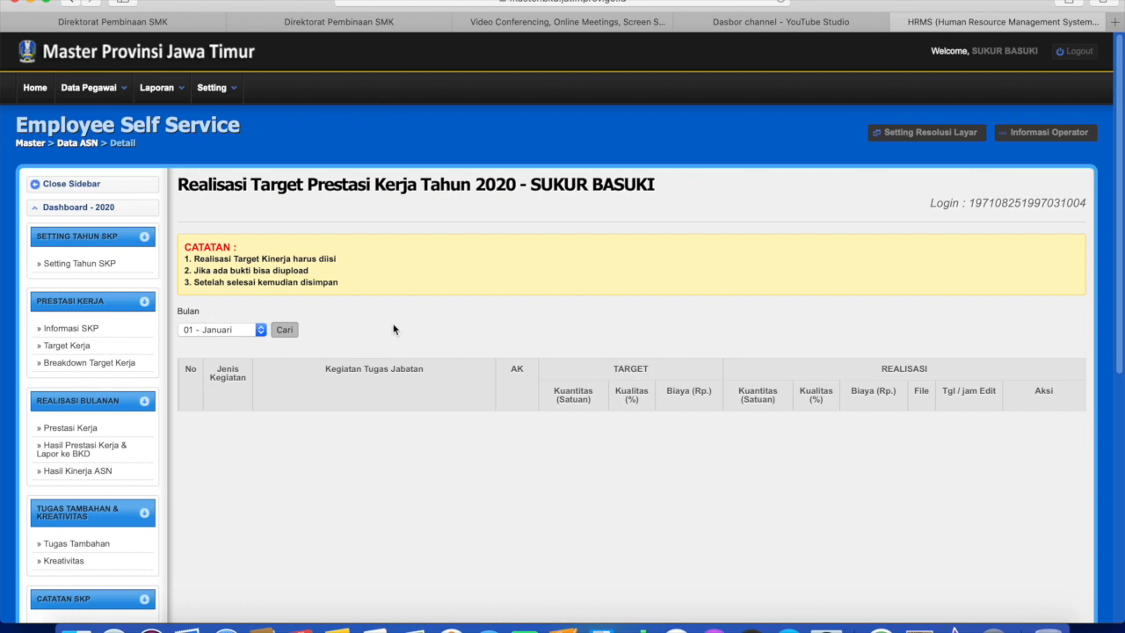
{"action": "scroll", "coordinate": [393, 329], "scroll_direction": "down", "scroll_amount": 2}
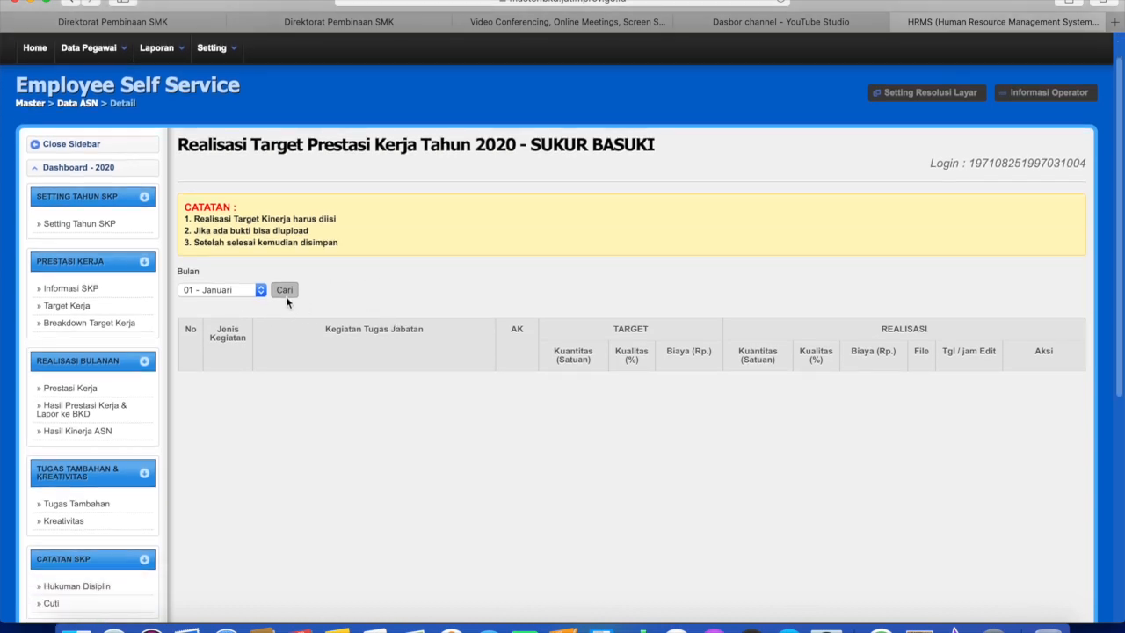
{"action": "left_click", "coordinate": [285, 290]}
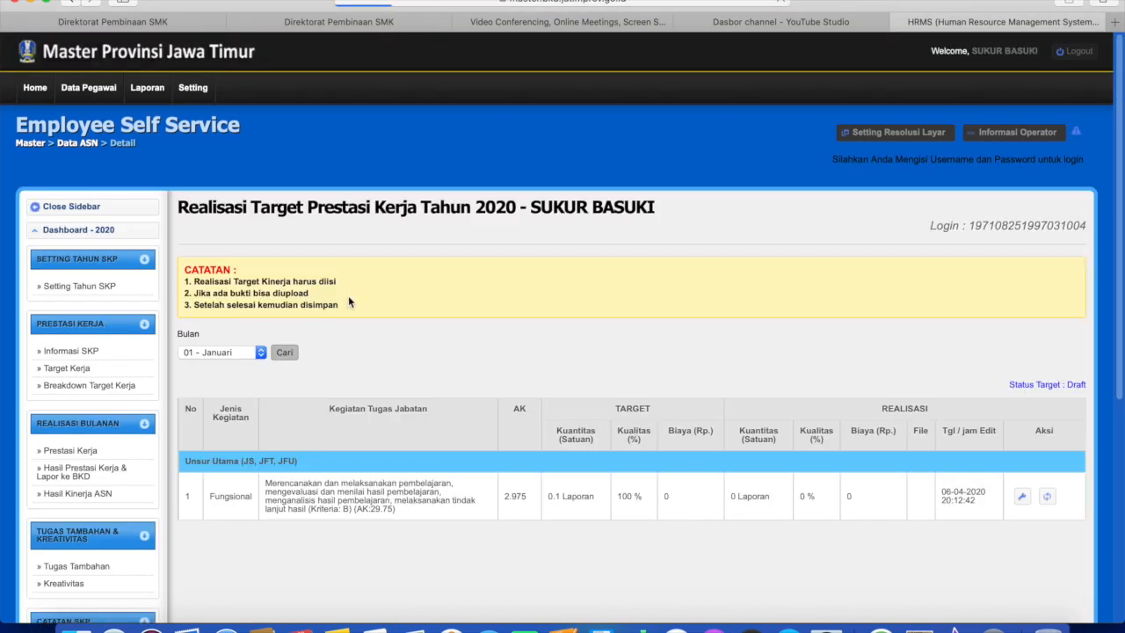
{"action": "scroll", "coordinate": [407, 295], "scroll_direction": "down", "scroll_amount": 5}
{"action": "scroll", "coordinate": [247, 137], "scroll_direction": "up", "scroll_amount": 1}
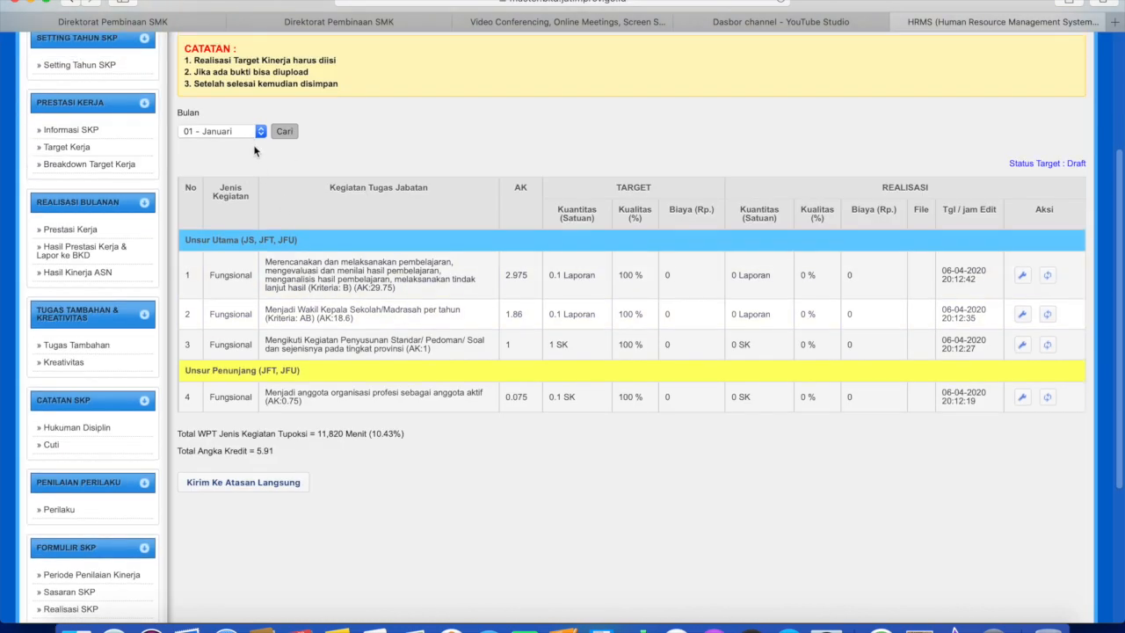
{"action": "left_click", "coordinate": [241, 136]}
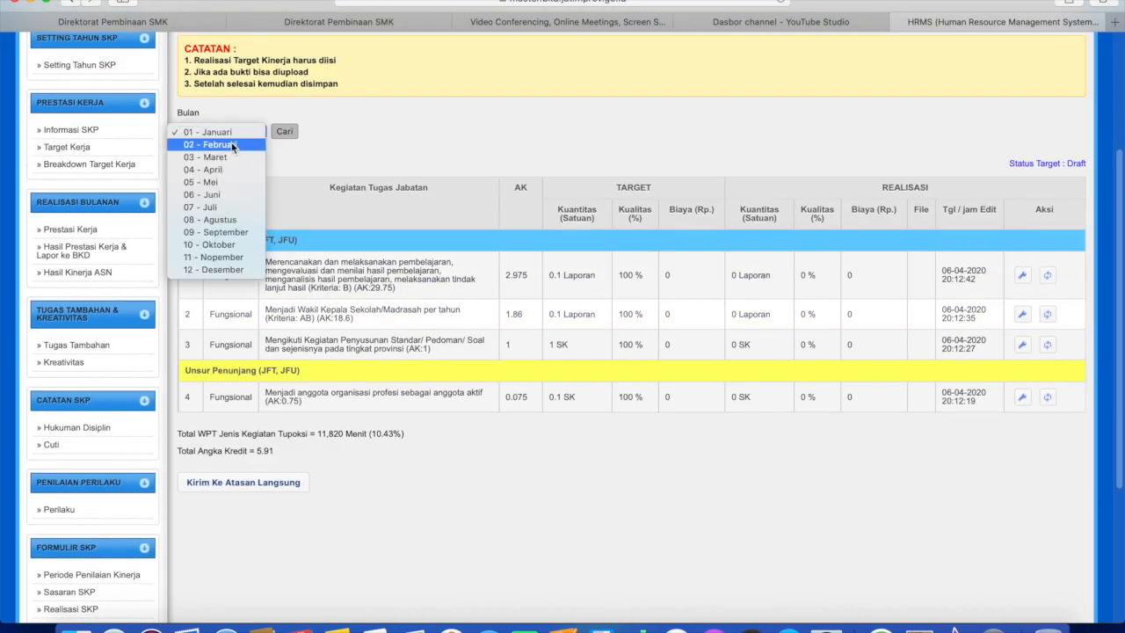
{"action": "left_click", "coordinate": [229, 133]}
{"action": "left_click", "coordinate": [282, 132]}
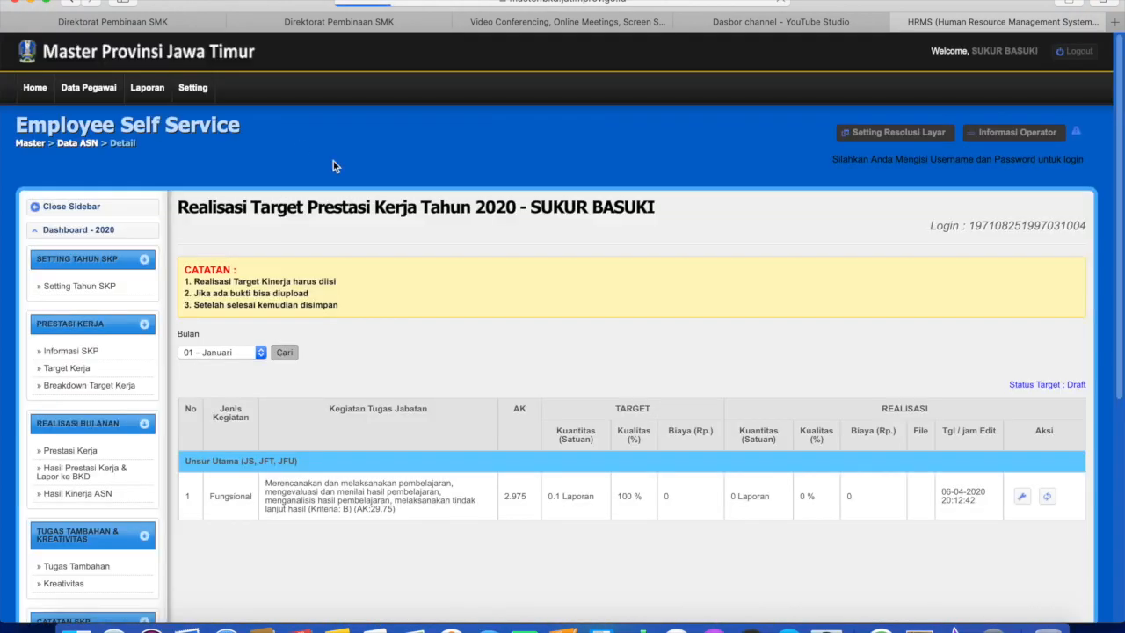
{"action": "scroll", "coordinate": [488, 259], "scroll_direction": "down", "scroll_amount": 5}
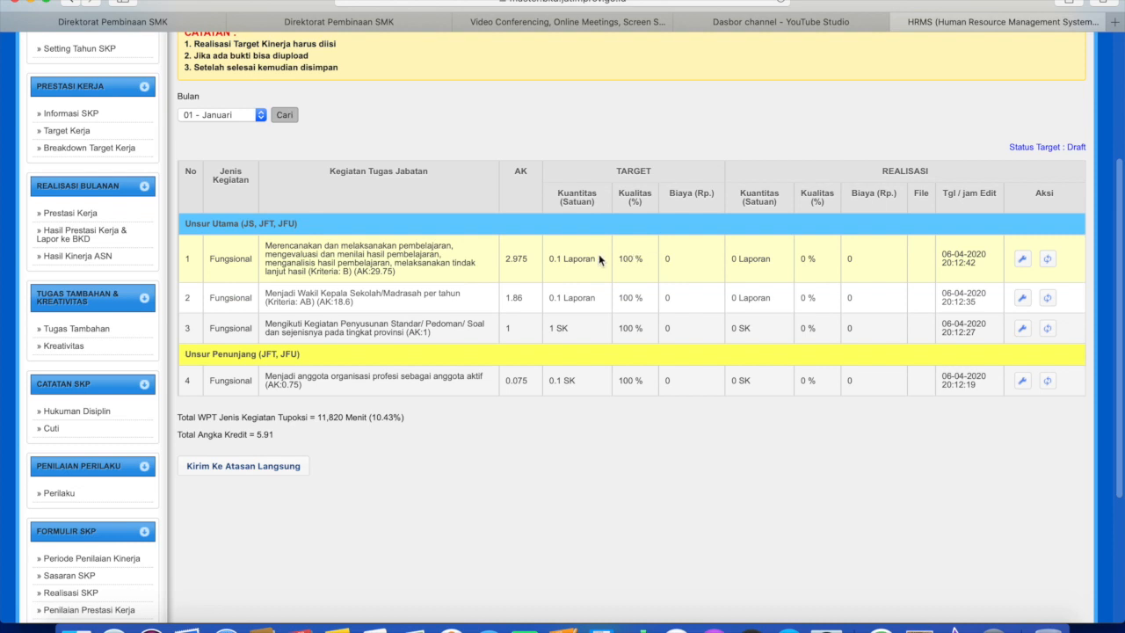
{"action": "scroll", "coordinate": [600, 258], "scroll_direction": "up", "scroll_amount": 3}
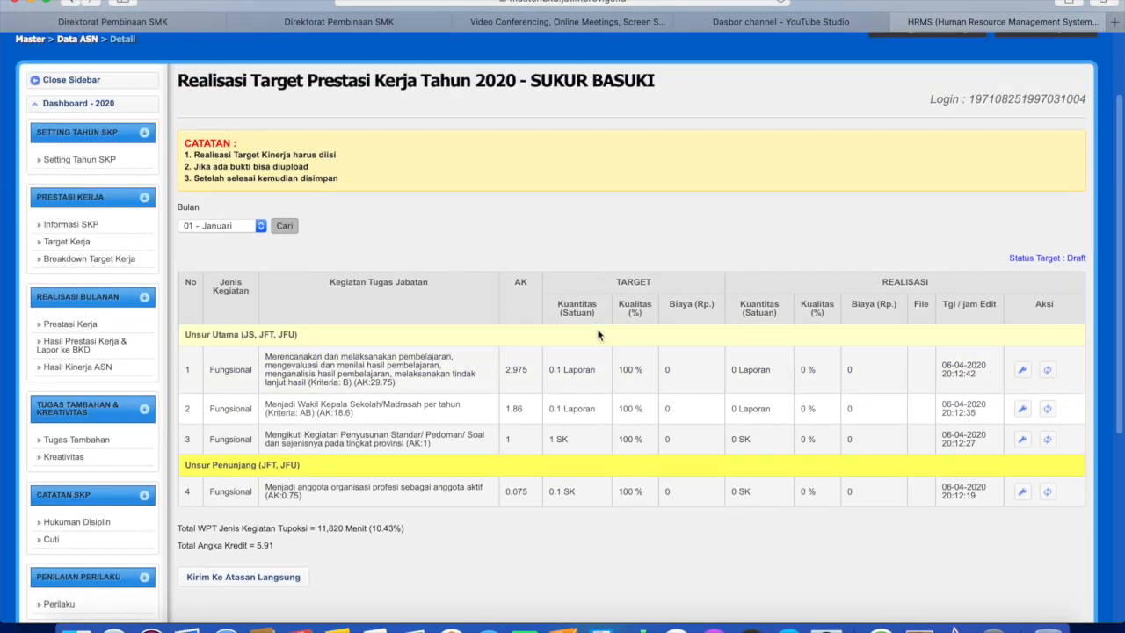
{"action": "scroll", "coordinate": [600, 334], "scroll_direction": "down", "scroll_amount": 1}
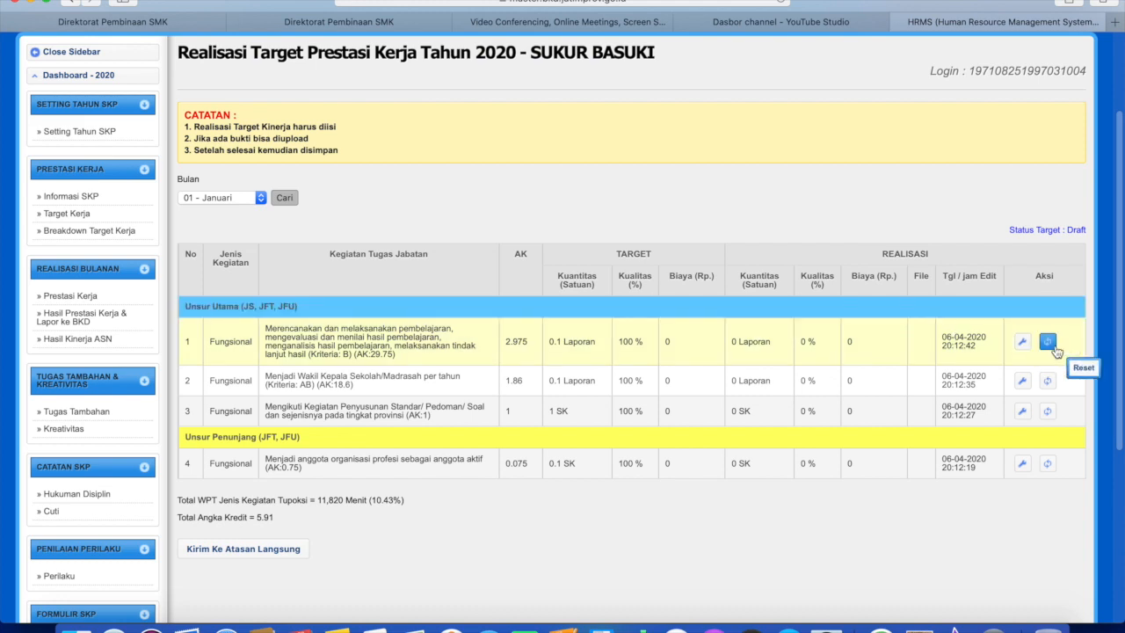
Edit activity 1's January realisation to Kuantitas 0.1 and Kualitas 100.
{"action": "left_click", "coordinate": [1024, 343]}
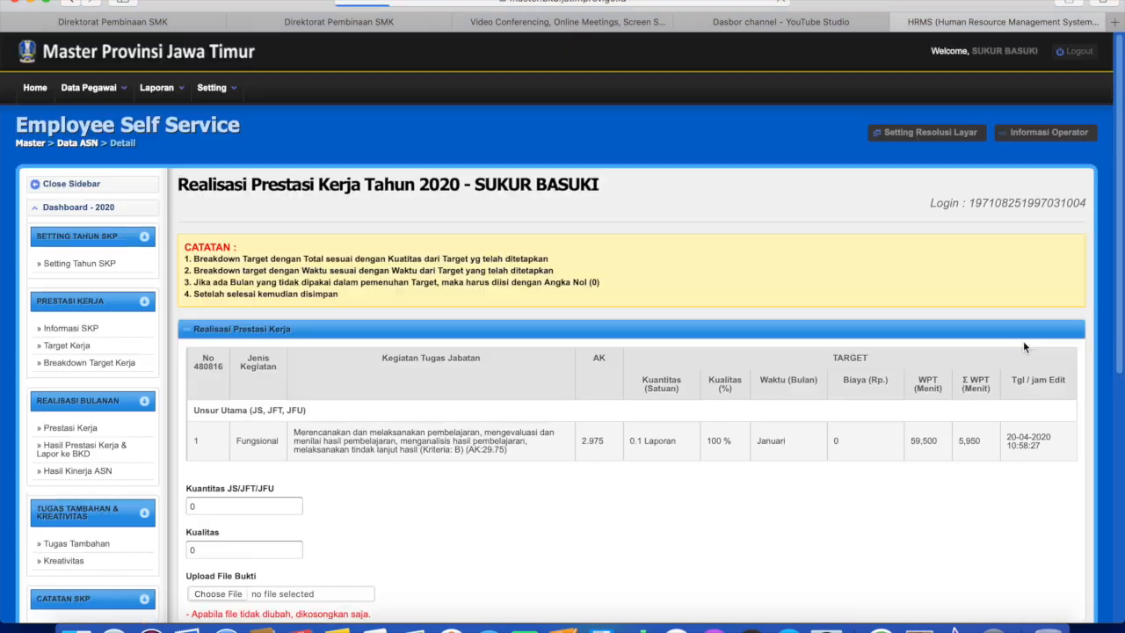
{"action": "scroll", "coordinate": [966, 327], "scroll_direction": "down", "scroll_amount": 3}
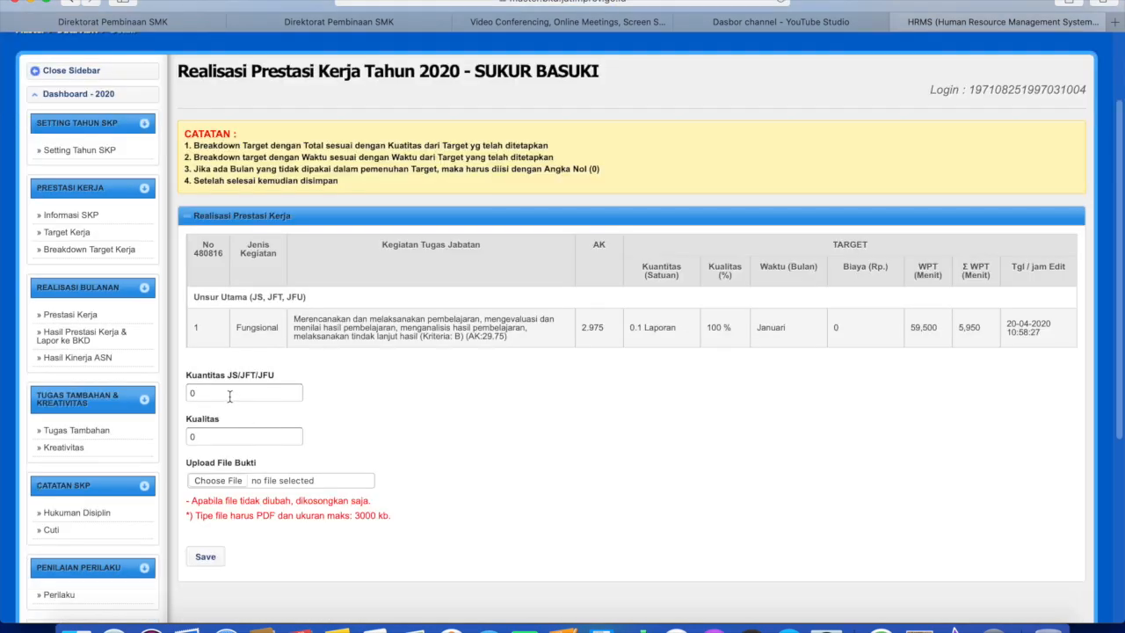
{"action": "double_click", "coordinate": [191, 395]}
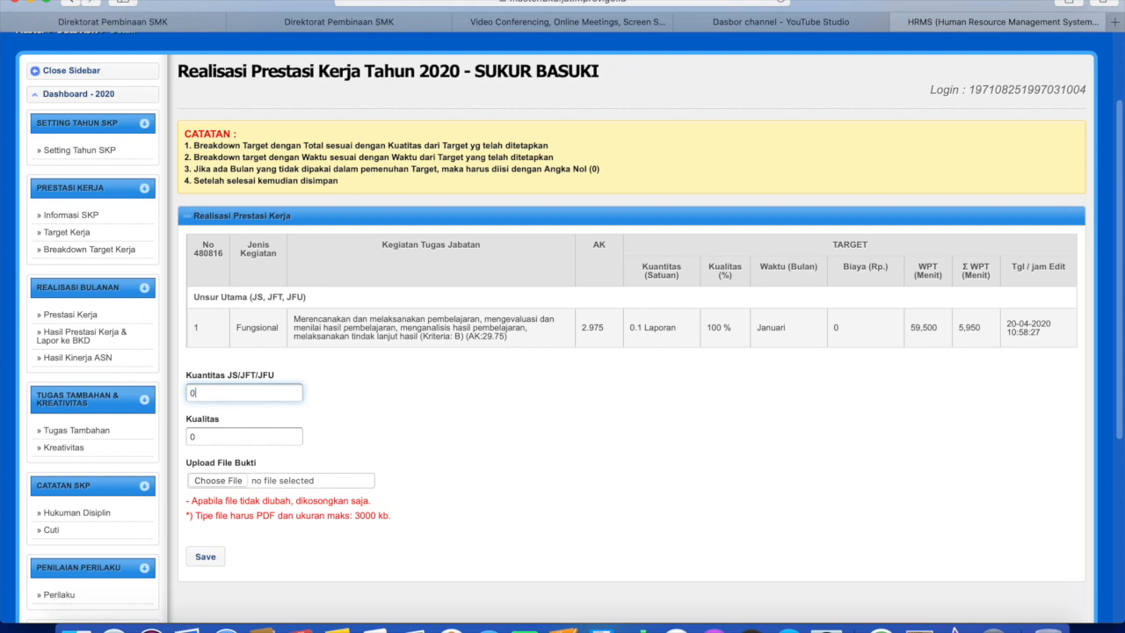
{"action": "type", "text": ".1"}
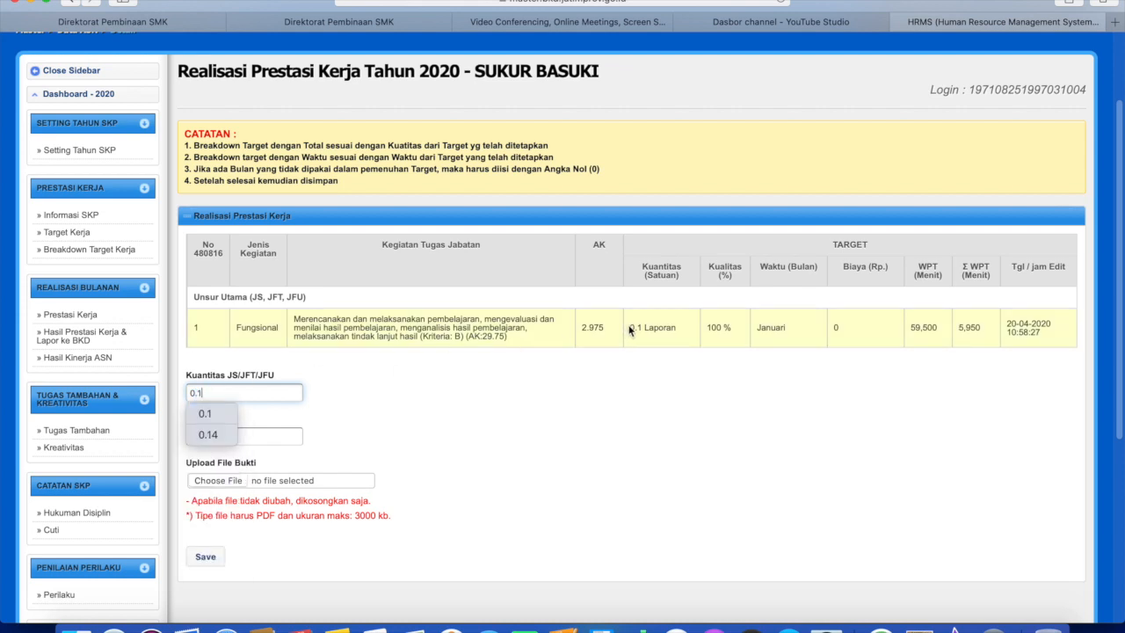
{"action": "key", "text": "Tab"}
{"action": "type", "text": "100"}
{"action": "key", "text": "super+l"}
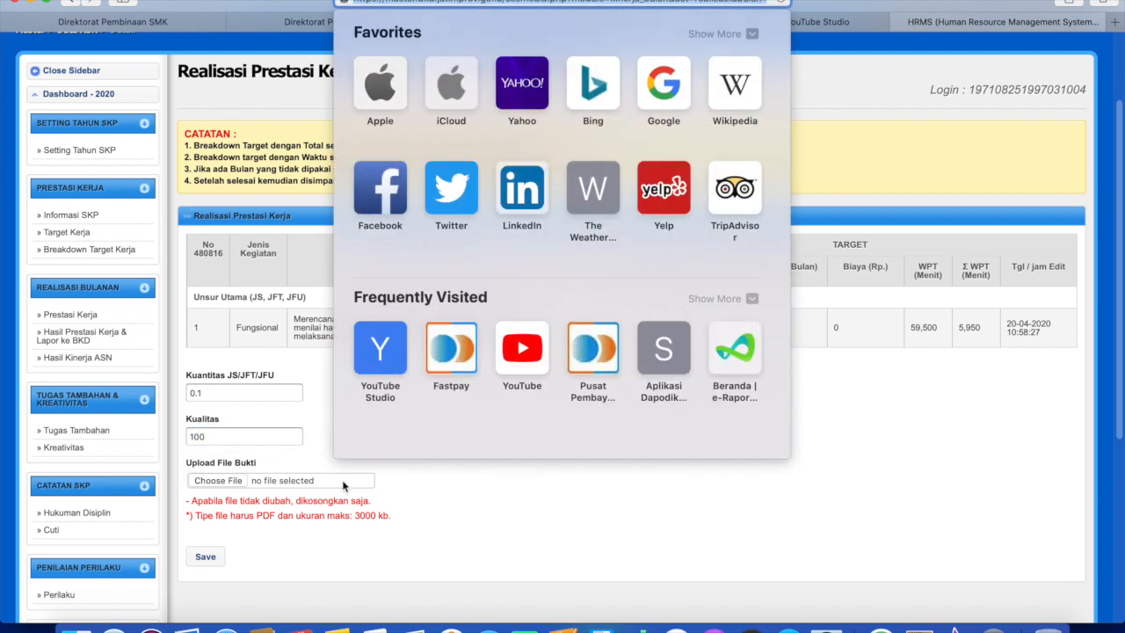
{"action": "left_click", "coordinate": [412, 489]}
Attach PKG 2019.pdf from Dokumen_Asli-Ku as evidence and save the entry.
{"action": "left_click", "coordinate": [211, 483]}
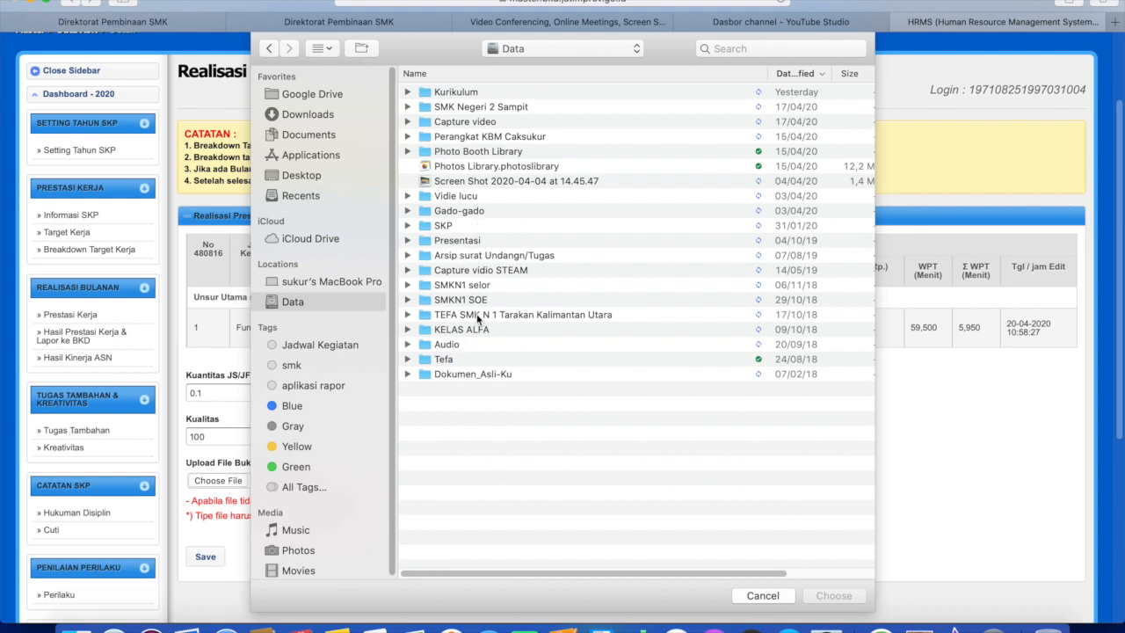
{"action": "double_click", "coordinate": [472, 374]}
{"action": "left_click", "coordinate": [480, 138]}
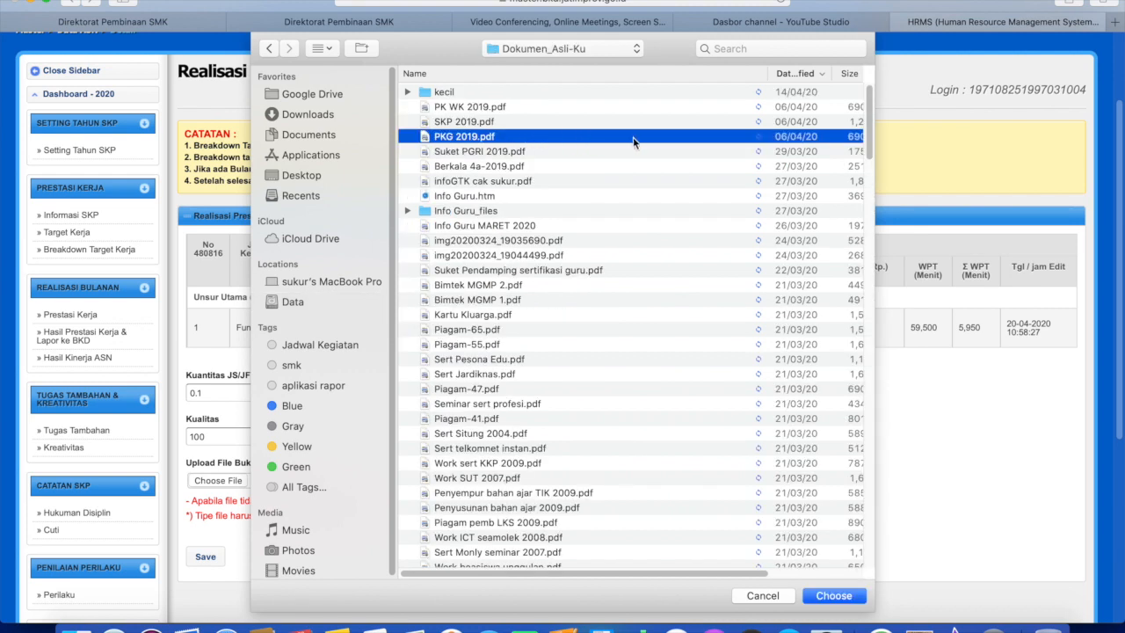
{"action": "left_click", "coordinate": [833, 597]}
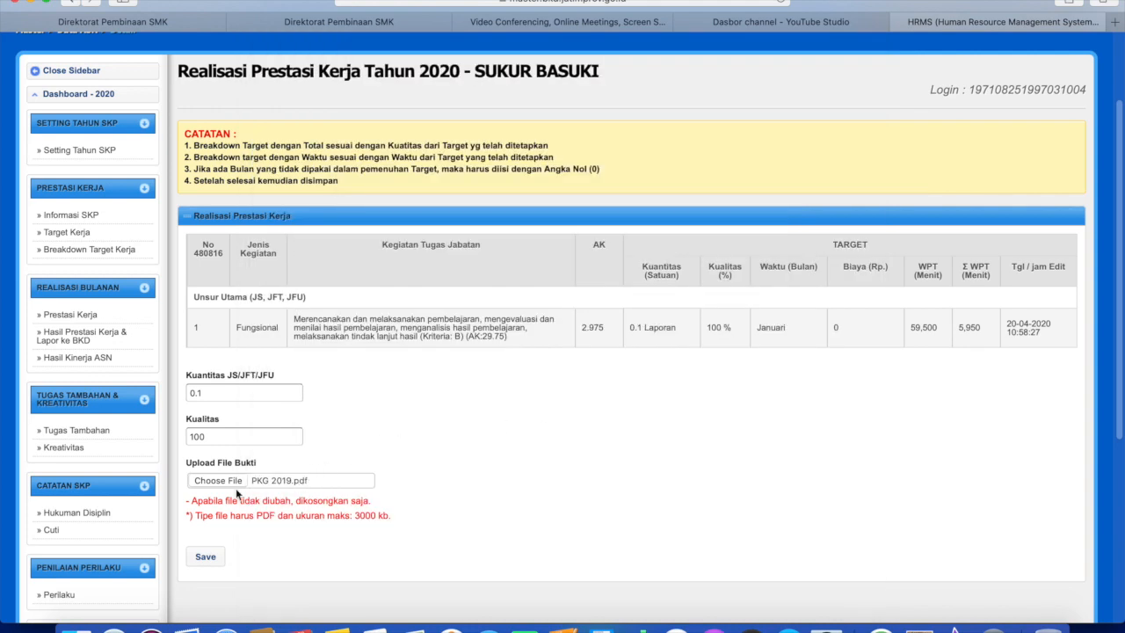
{"action": "left_click", "coordinate": [206, 558]}
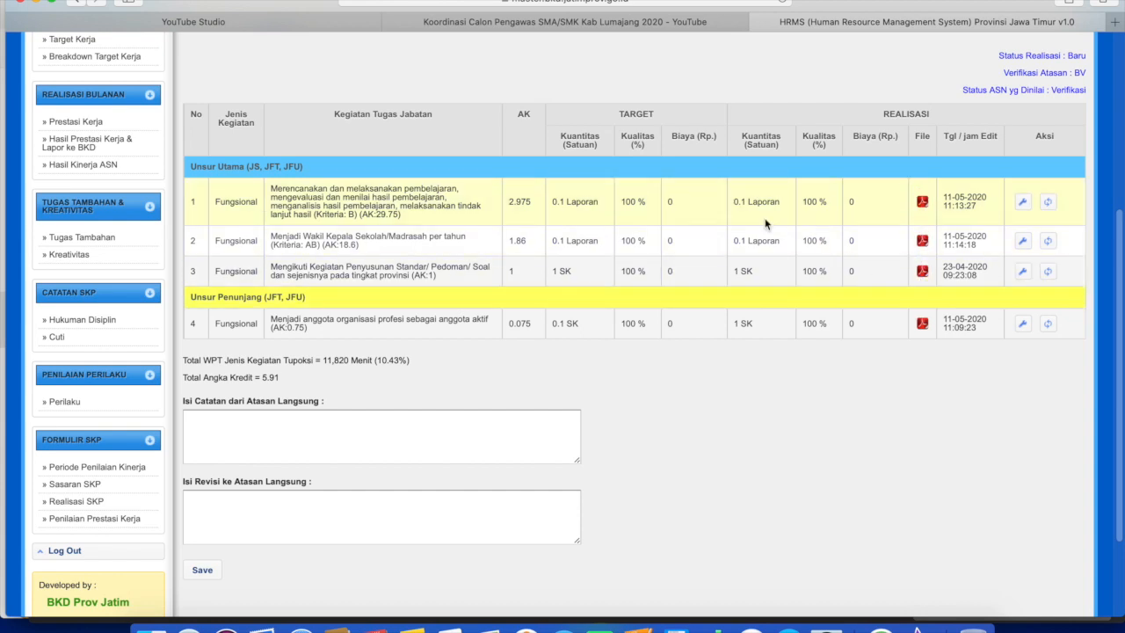
Switch the realisation month to 02 - Februari and reload the activity table.
{"action": "scroll", "coordinate": [766, 221], "scroll_direction": "up", "scroll_amount": 1}
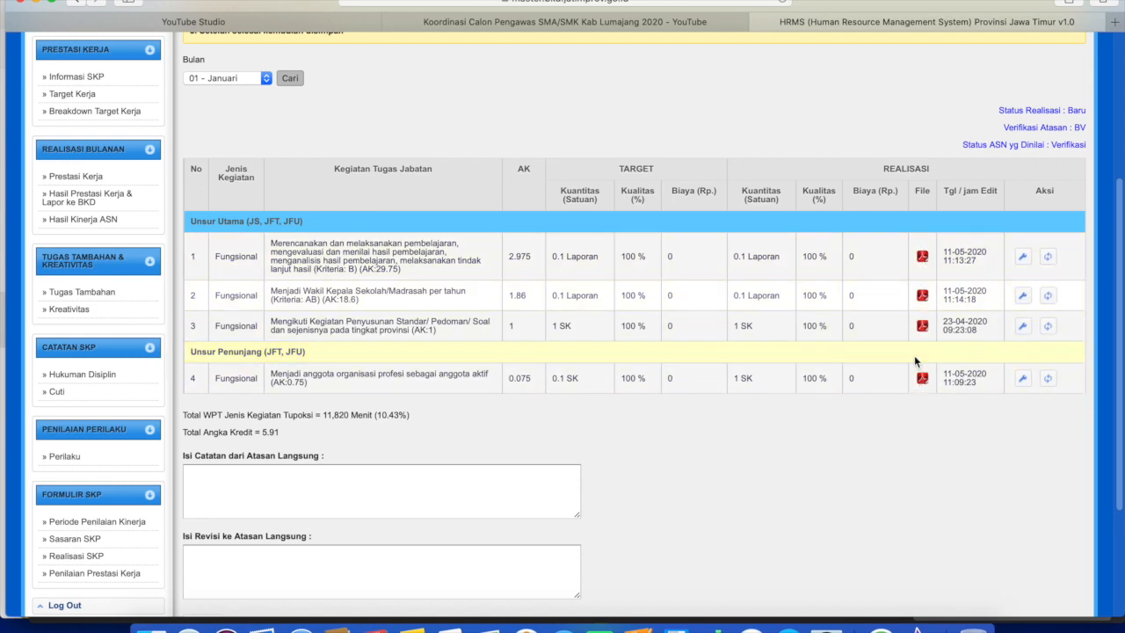
{"action": "scroll", "coordinate": [531, 188], "scroll_direction": "up", "scroll_amount": 2}
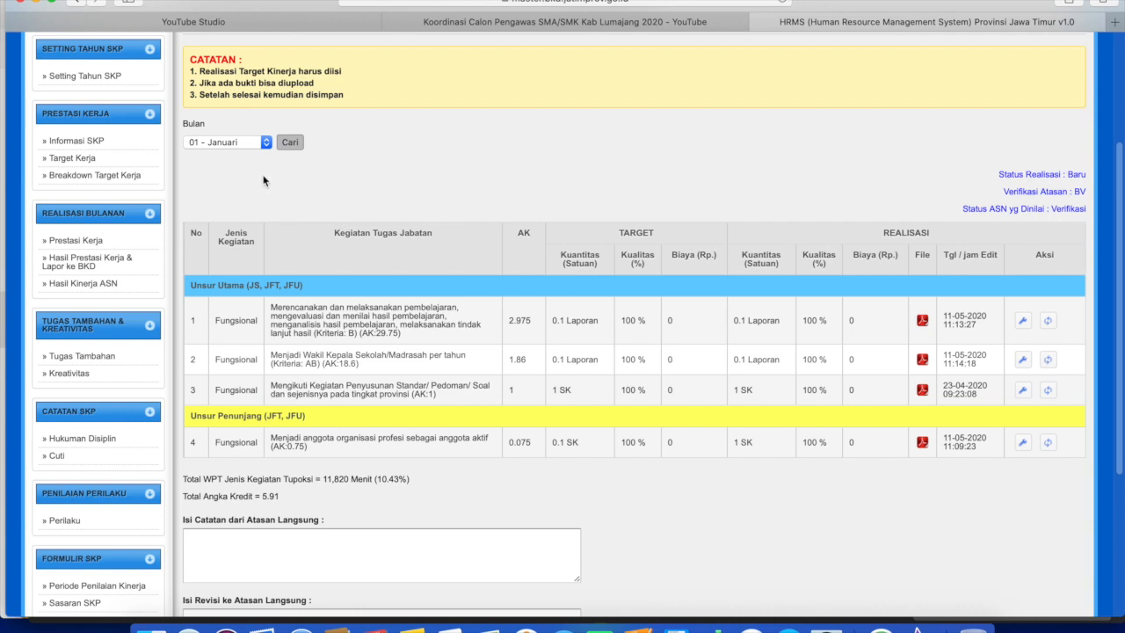
{"action": "left_click", "coordinate": [265, 142]}
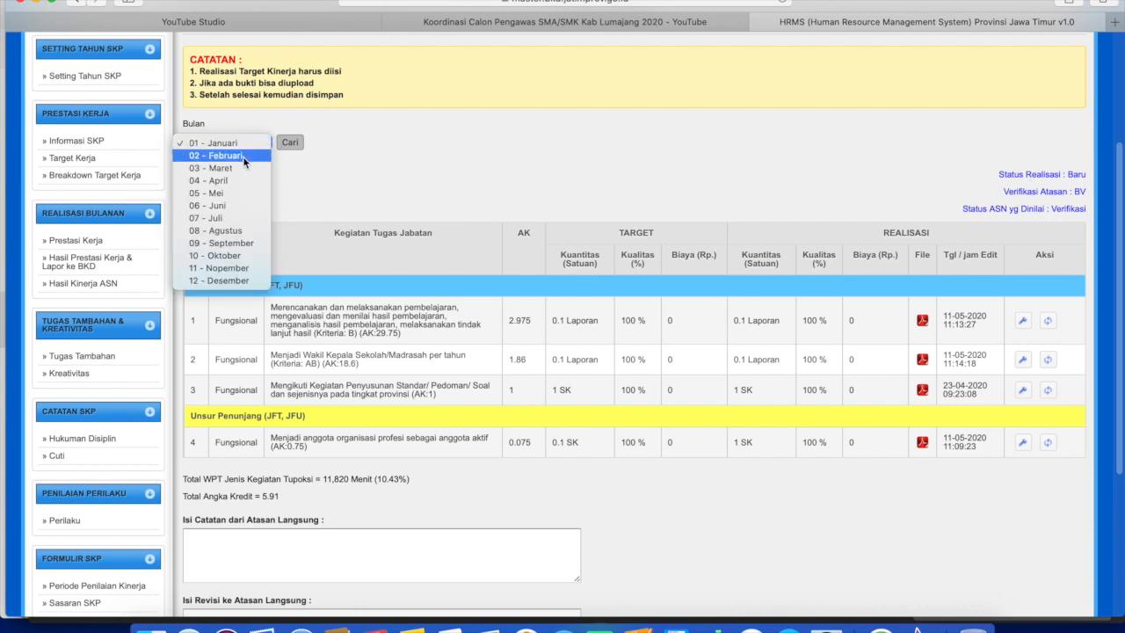
{"action": "key", "text": "Escape"}
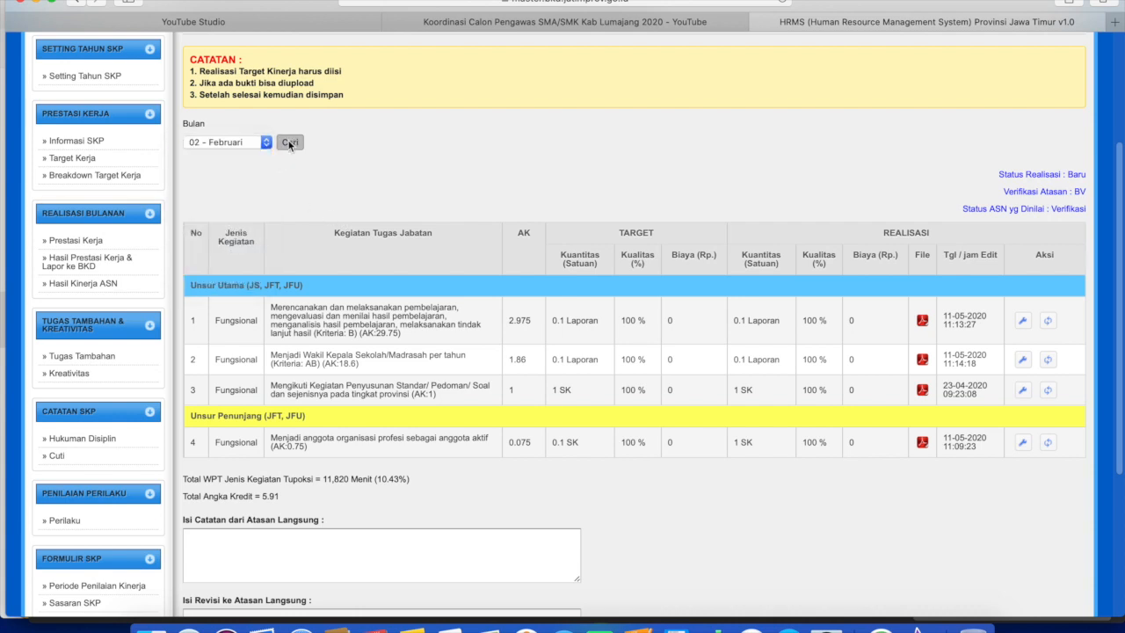
{"action": "left_click", "coordinate": [289, 142]}
{"action": "scroll", "coordinate": [717, 273], "scroll_direction": "down", "scroll_amount": 1}
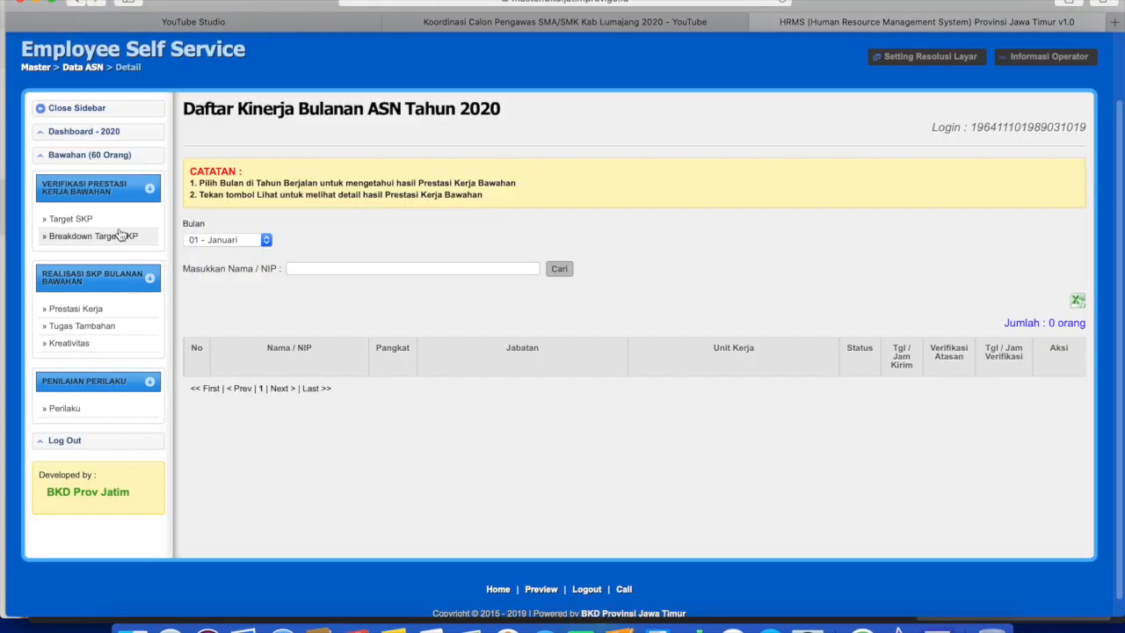
Find the teacher's January entry in the subordinates' monthly performance list by name.
{"action": "left_click", "coordinate": [108, 161]}
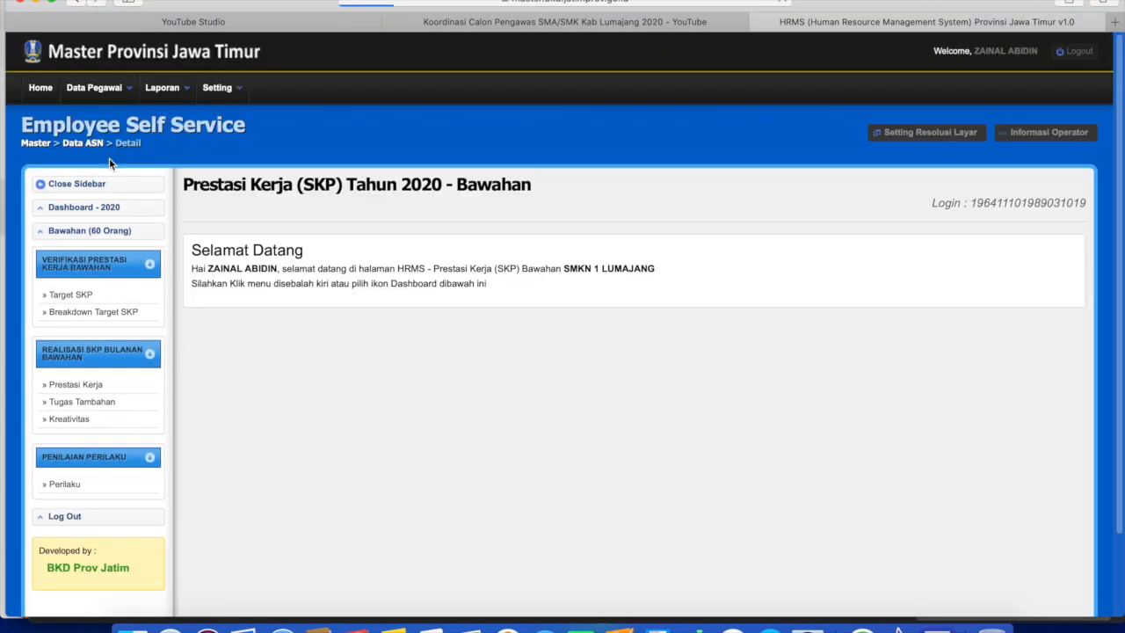
{"action": "scroll", "coordinate": [291, 318], "scroll_direction": "down", "scroll_amount": 2}
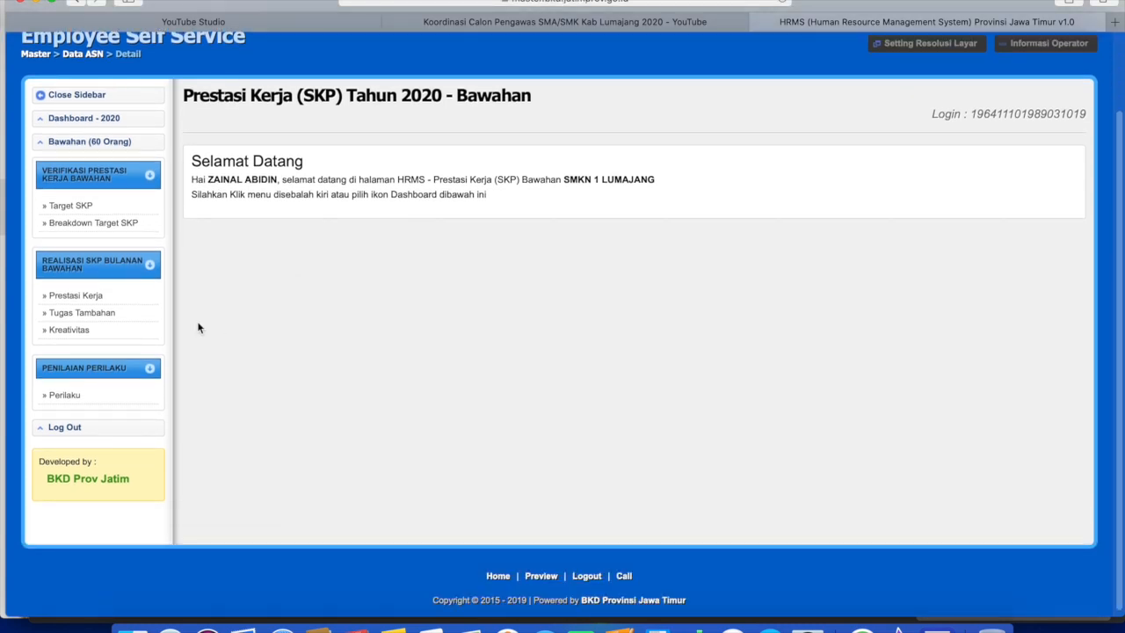
{"action": "left_click", "coordinate": [71, 297]}
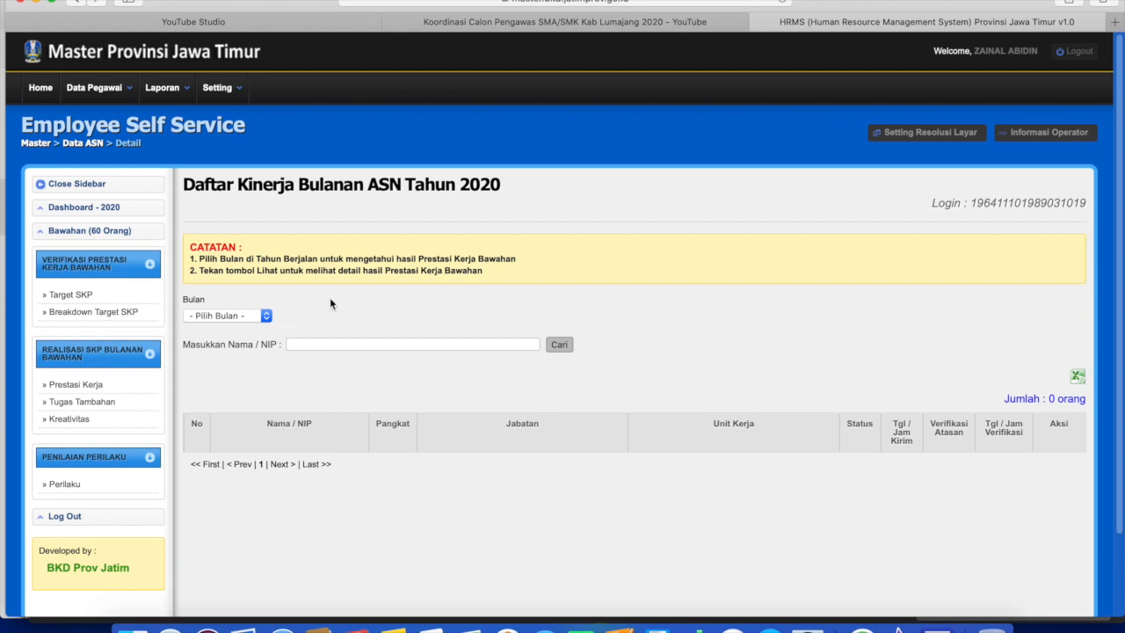
{"action": "scroll", "coordinate": [364, 297], "scroll_direction": "down", "scroll_amount": 1}
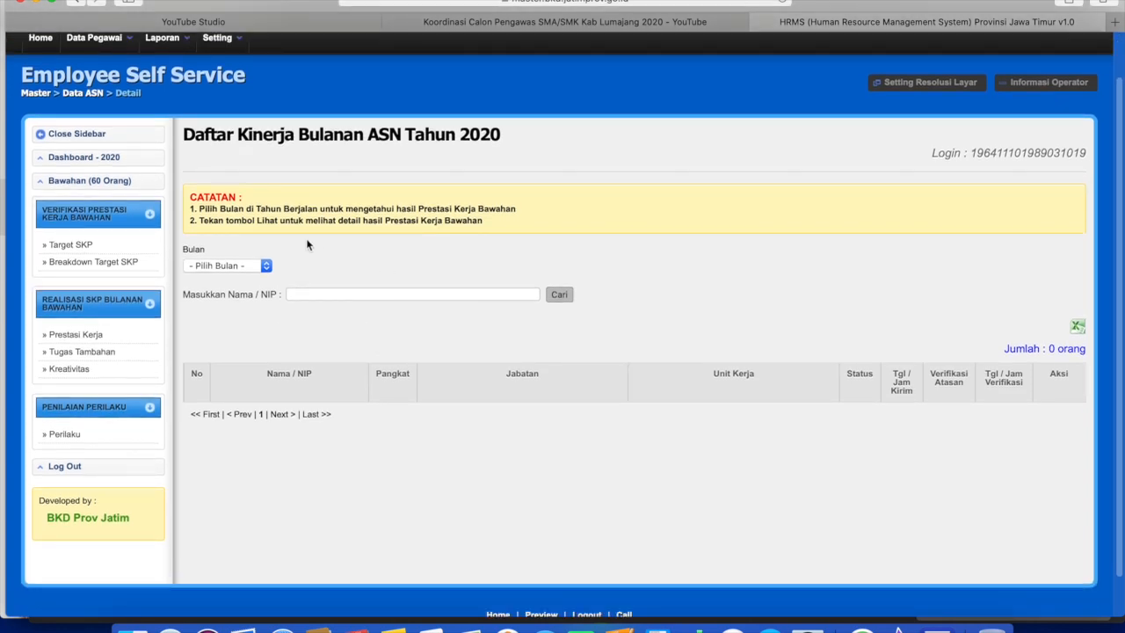
{"action": "scroll", "coordinate": [380, 324], "scroll_direction": "down", "scroll_amount": 1}
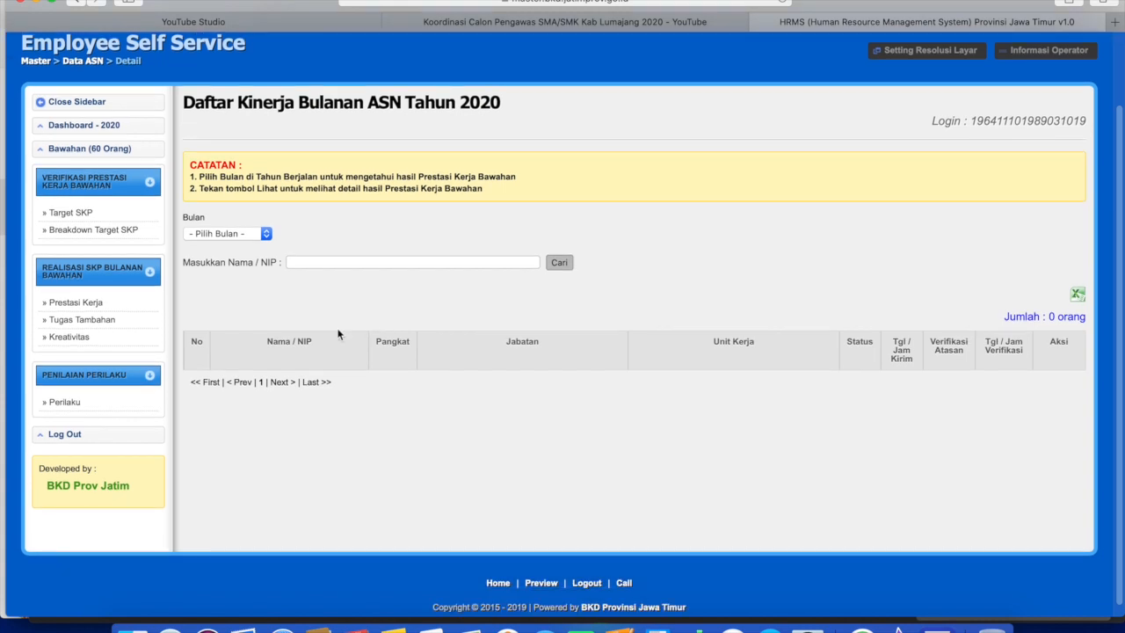
{"action": "left_click", "coordinate": [227, 235]}
{"action": "left_click", "coordinate": [81, 307]}
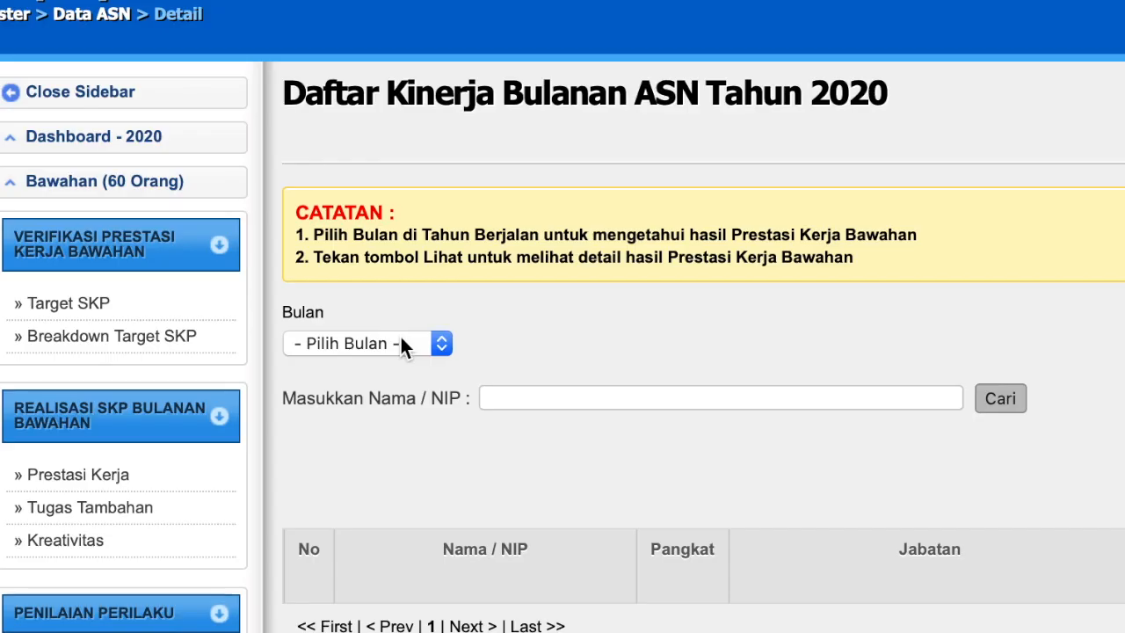
{"action": "left_click", "coordinate": [244, 231]}
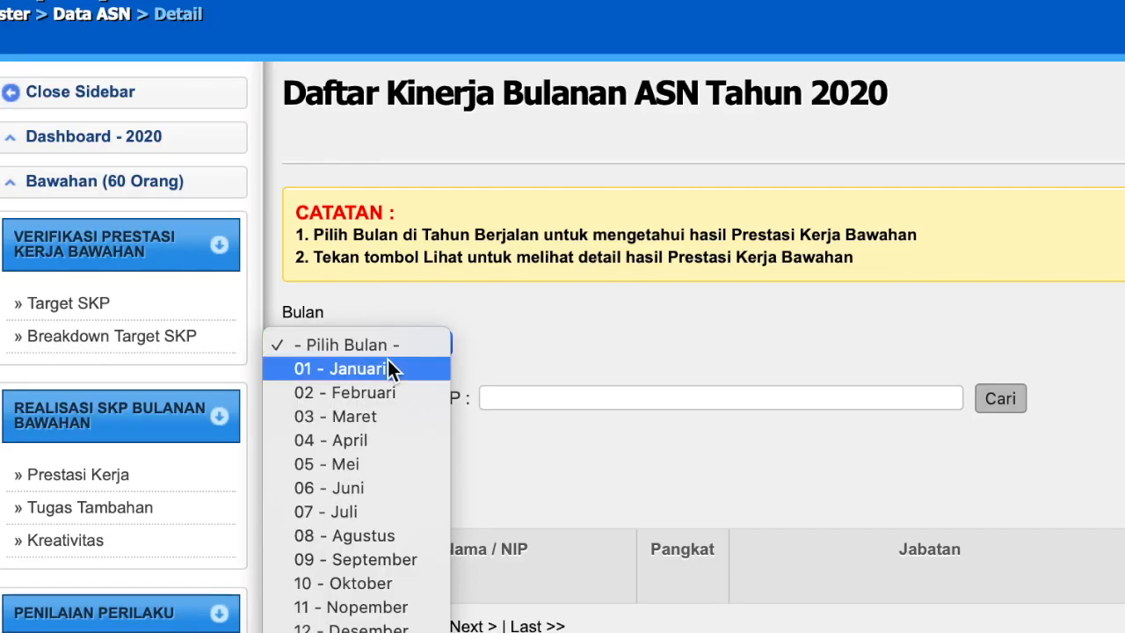
{"action": "left_click", "coordinate": [386, 368]}
{"action": "left_click", "coordinate": [580, 397]}
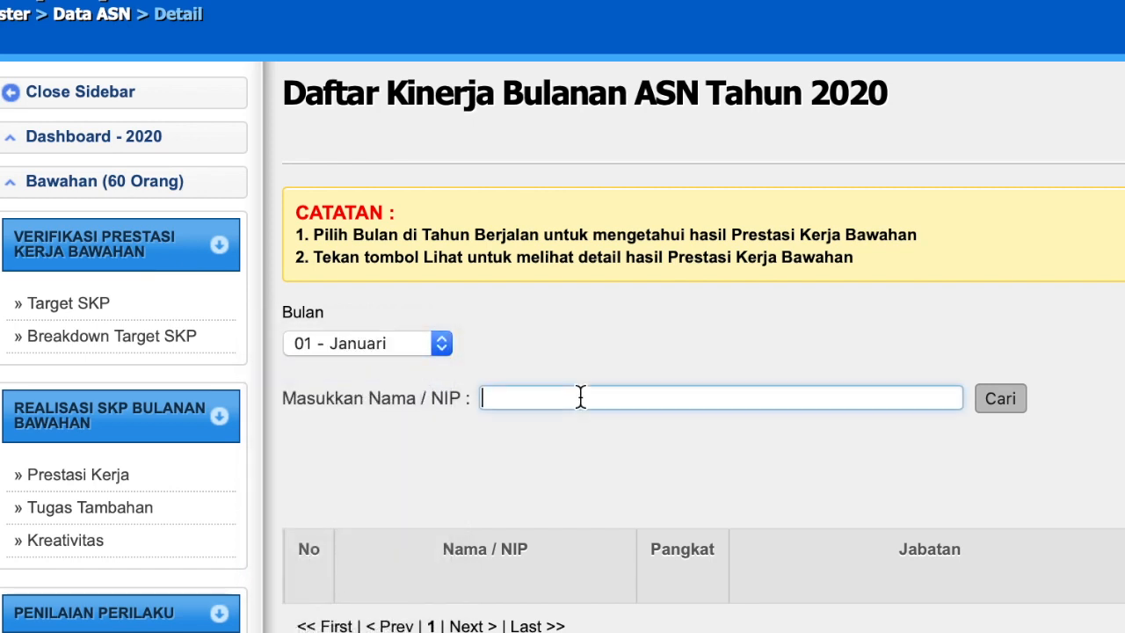
{"action": "type", "text": "sukur"}
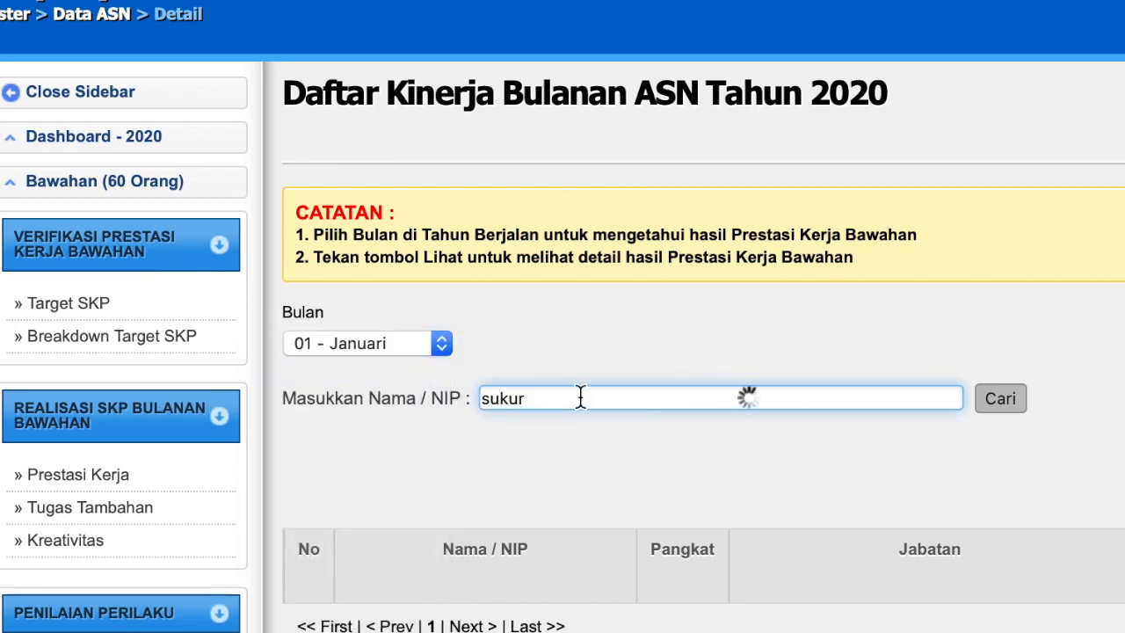
{"action": "left_click", "coordinate": [577, 426]}
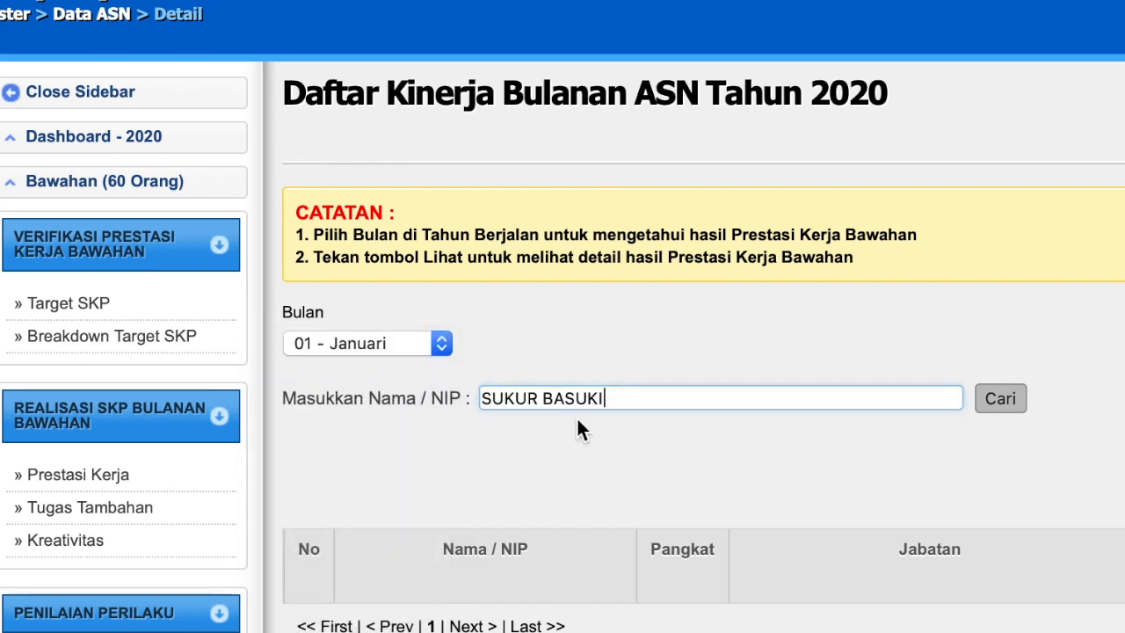
{"action": "left_click", "coordinate": [993, 402]}
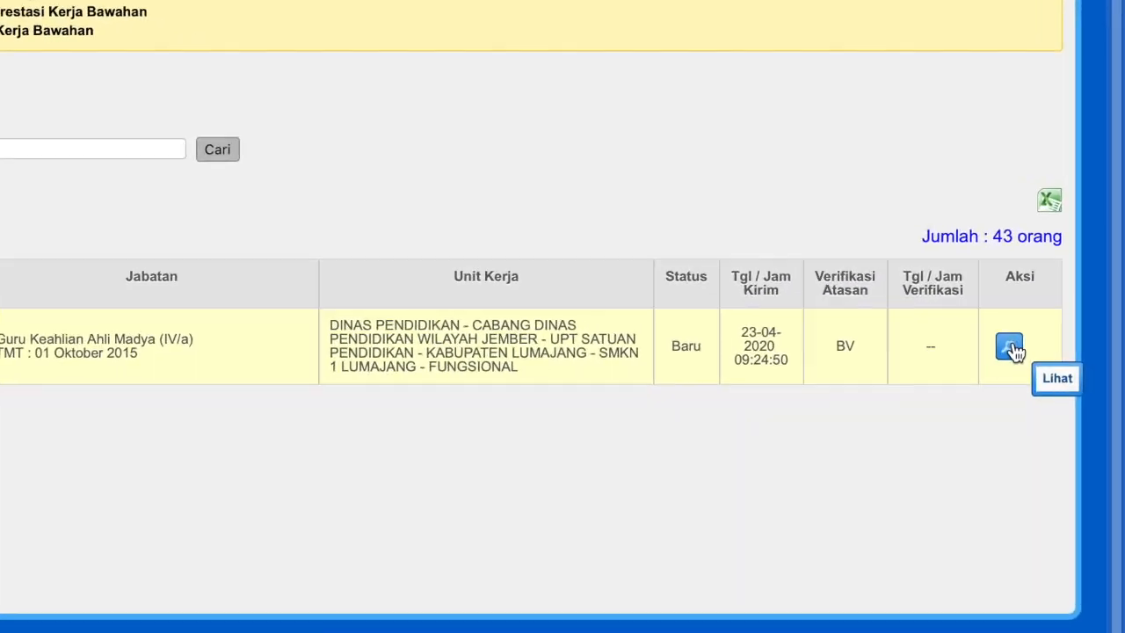
Open the teacher's January details and approve the realisation as Setuju.
{"action": "left_click", "coordinate": [1053, 376]}
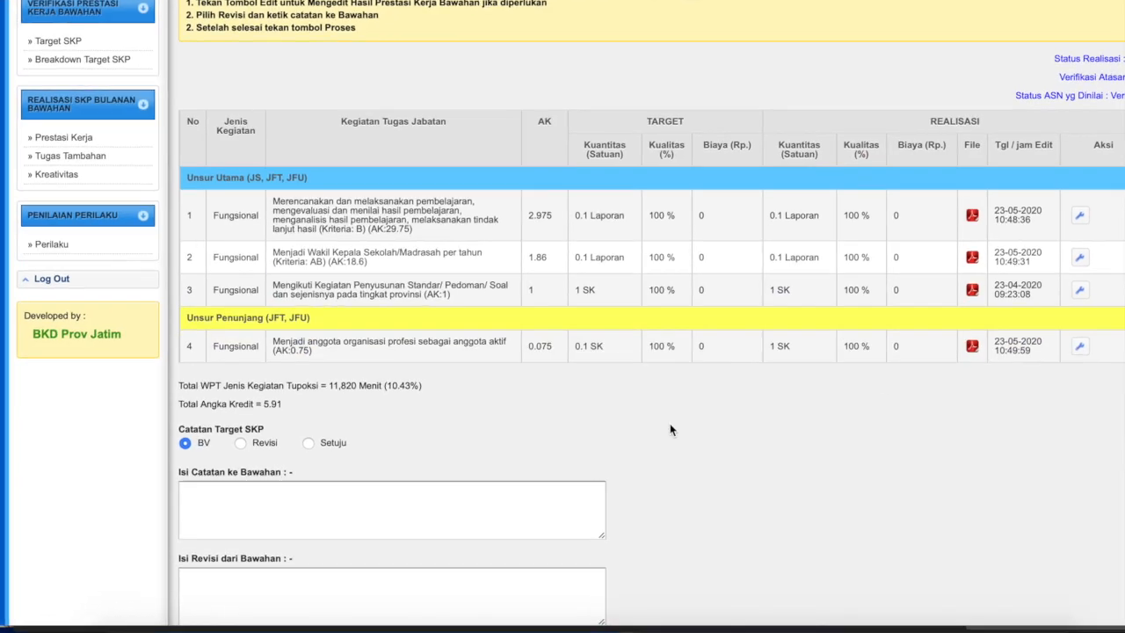
{"action": "scroll", "coordinate": [694, 422], "scroll_direction": "up", "scroll_amount": 2}
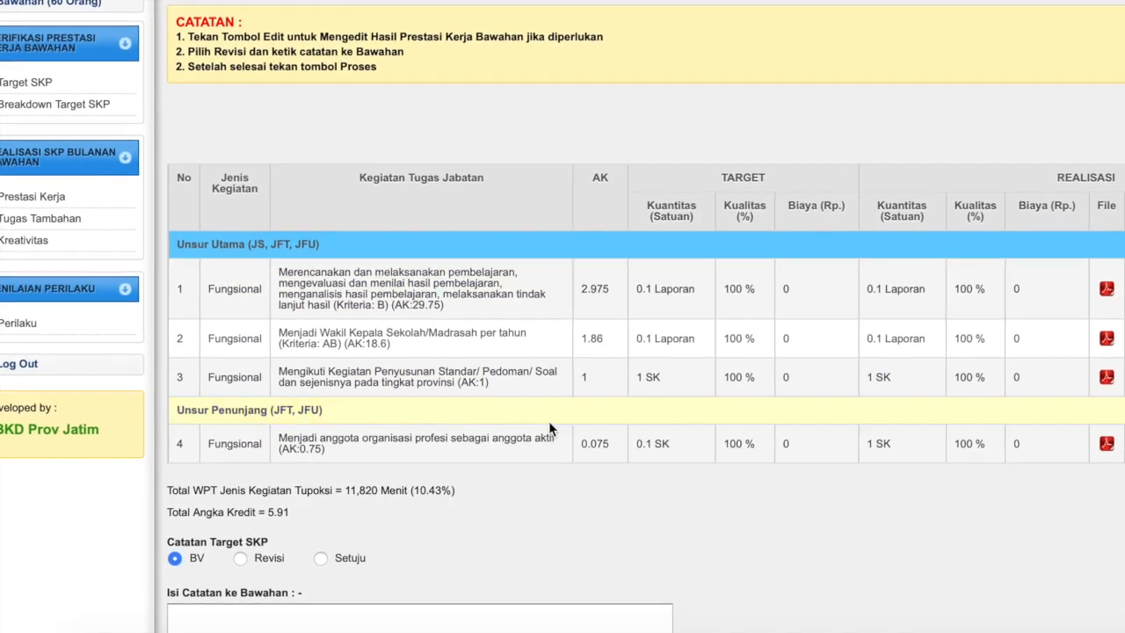
{"action": "scroll", "coordinate": [548, 410], "scroll_direction": "down", "scroll_amount": 5}
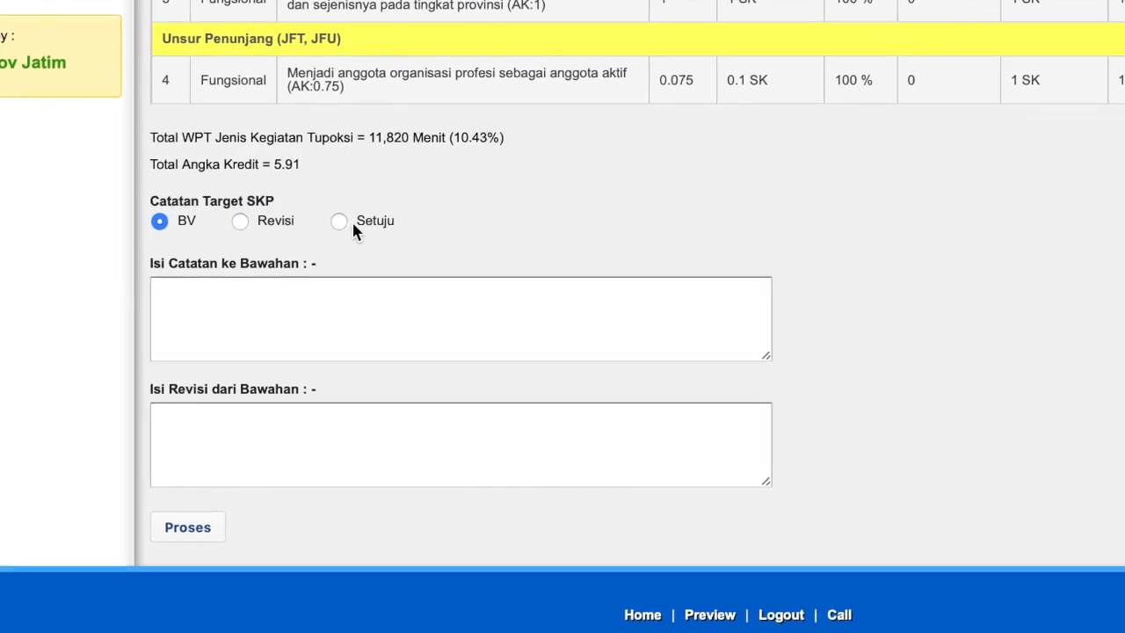
{"action": "left_click", "coordinate": [331, 251]}
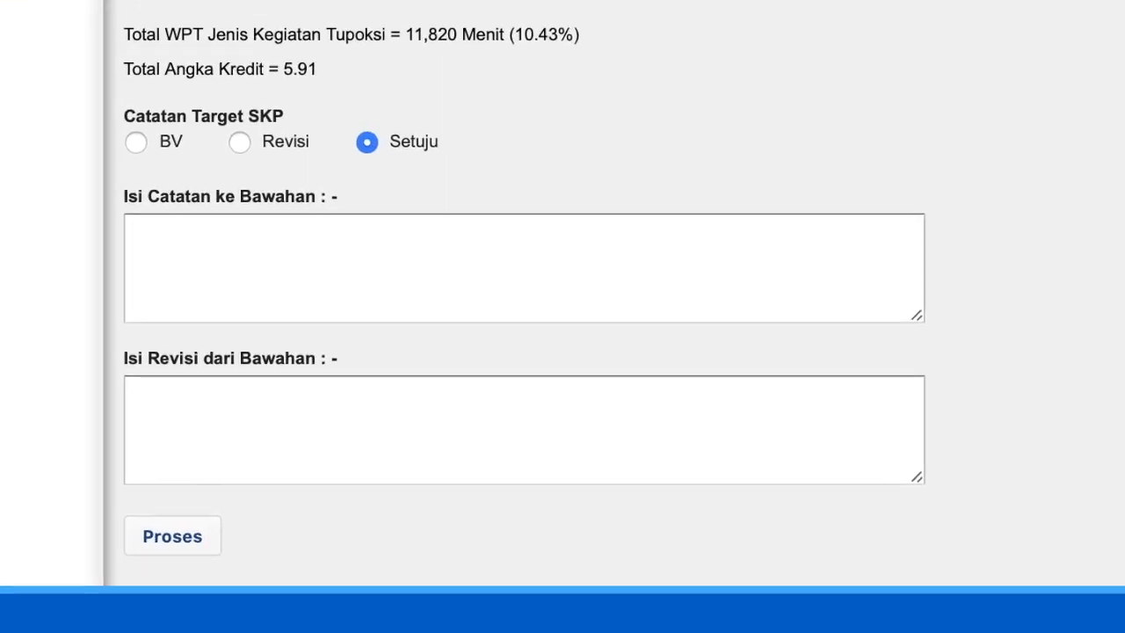
{"action": "left_click", "coordinate": [168, 545]}
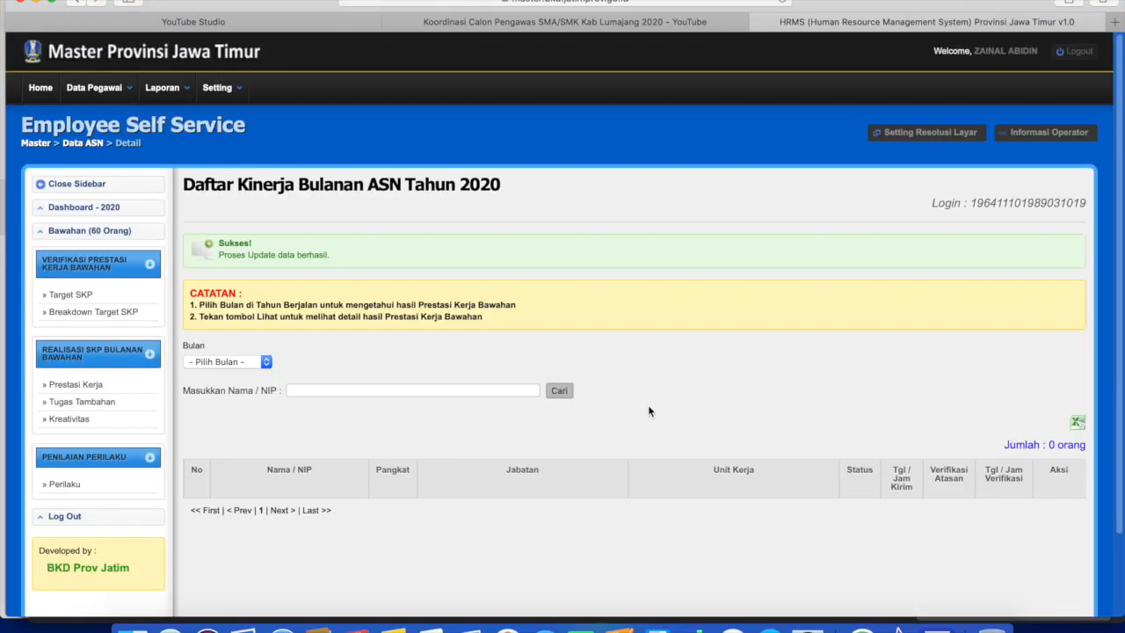
Look up the teacher's 02 - Februari entry in the subordinates' monthly list.
{"action": "scroll", "coordinate": [663, 396], "scroll_direction": "down", "scroll_amount": 3}
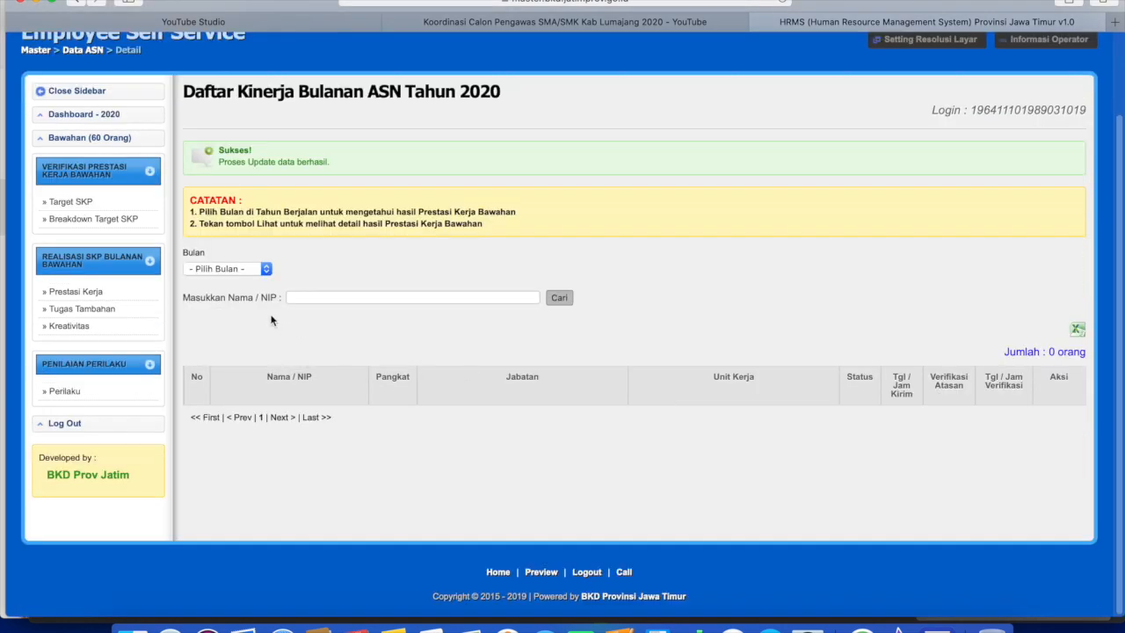
{"action": "left_click", "coordinate": [243, 269]}
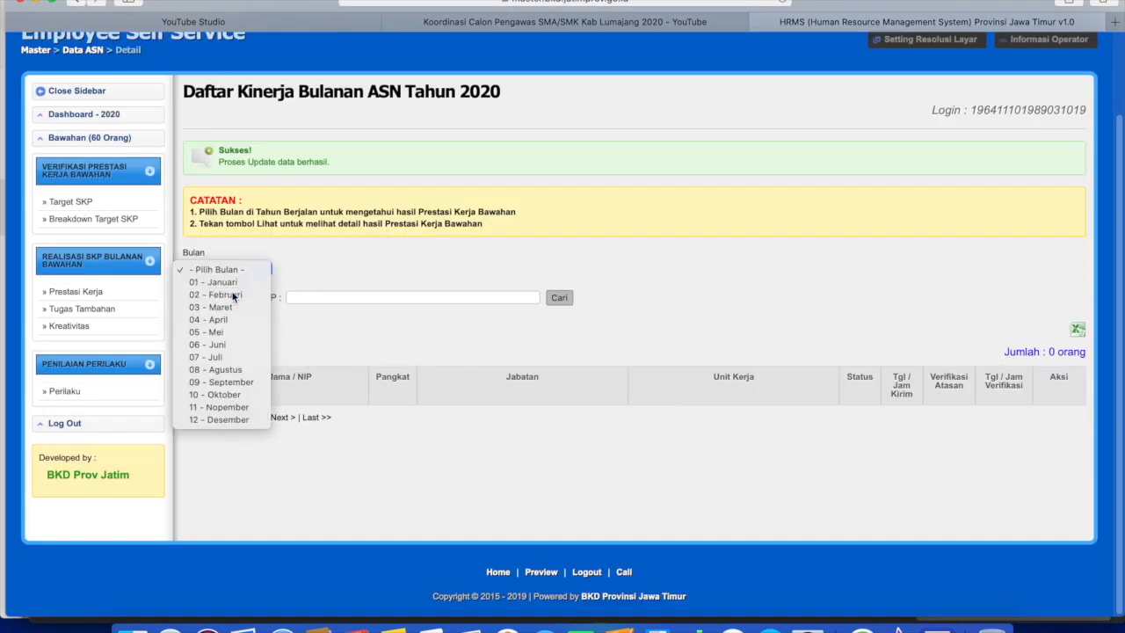
{"action": "left_click", "coordinate": [234, 295]}
{"action": "left_click", "coordinate": [434, 297]}
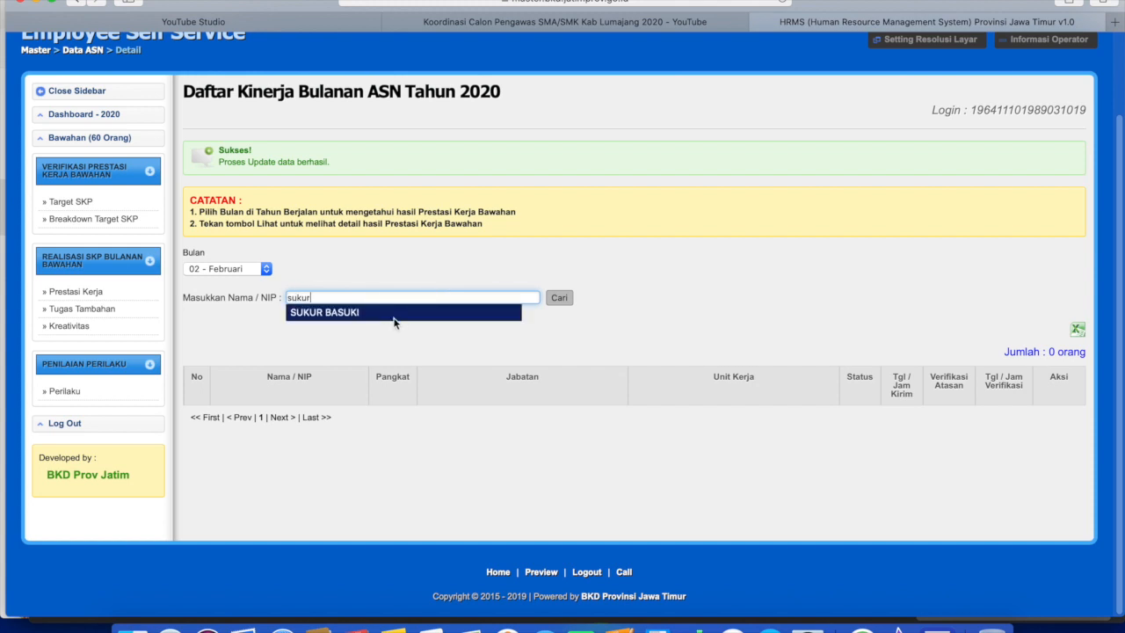
{"action": "left_click", "coordinate": [383, 325]}
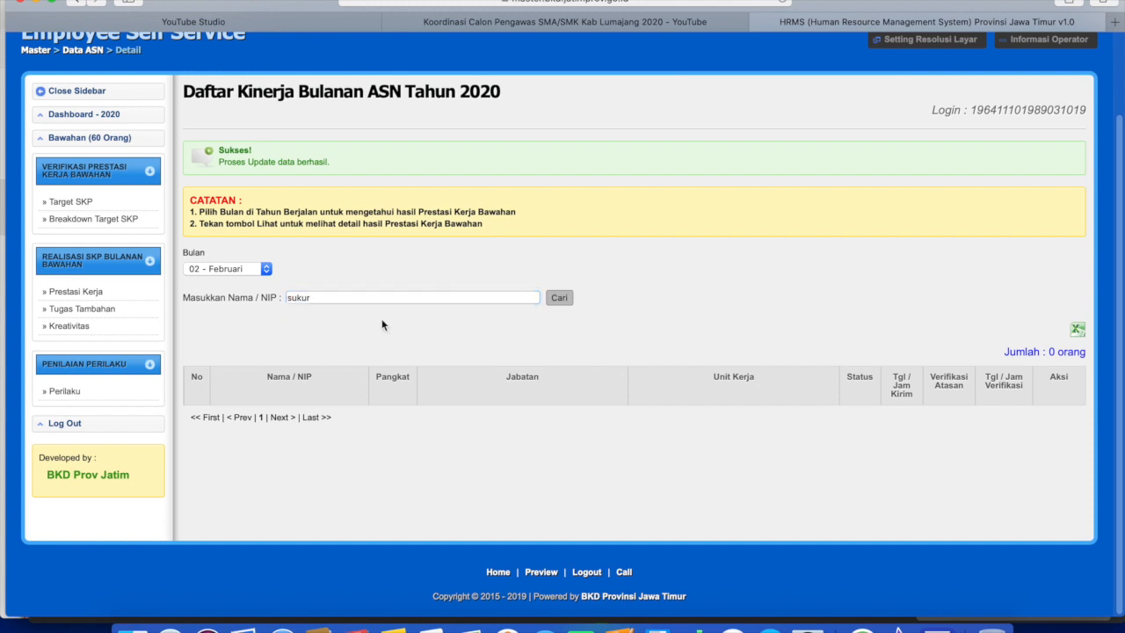
{"action": "left_click", "coordinate": [556, 300]}
{"action": "scroll", "coordinate": [531, 326], "scroll_direction": "down", "scroll_amount": 3}
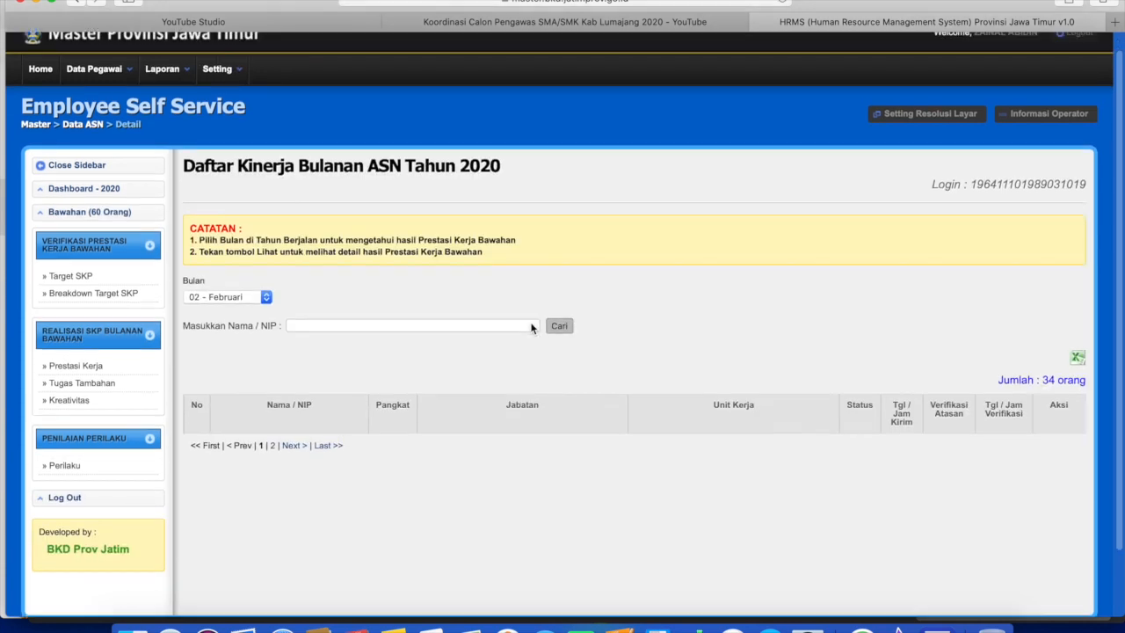
{"action": "left_click", "coordinate": [304, 252]}
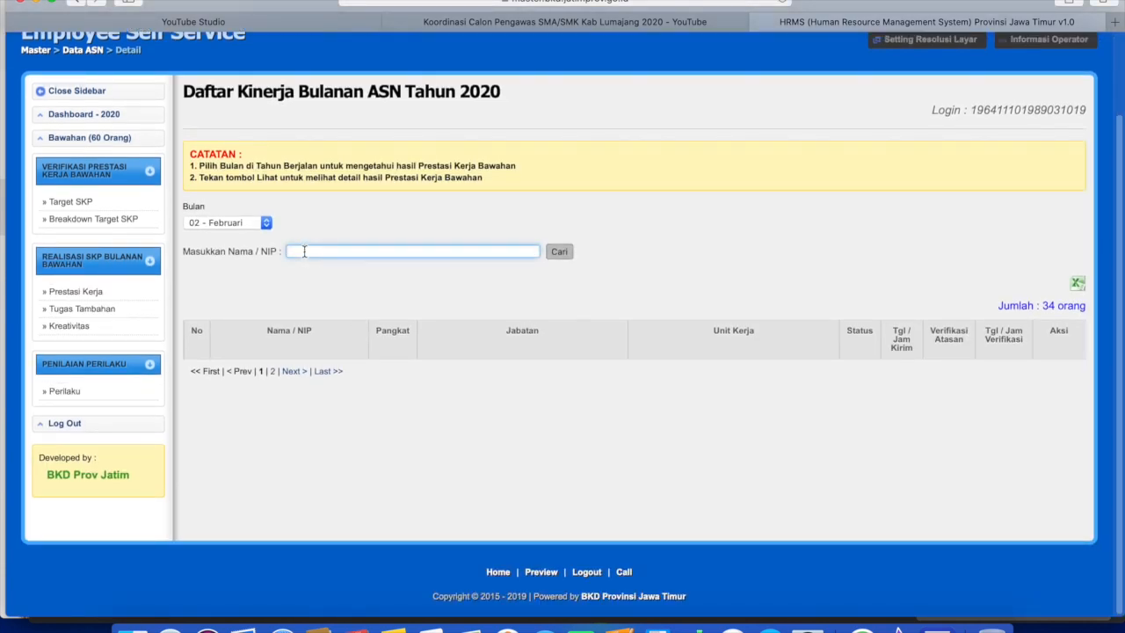
{"action": "type", "text": "sukur"}
{"action": "left_click", "coordinate": [302, 263]}
{"action": "left_click", "coordinate": [559, 252]}
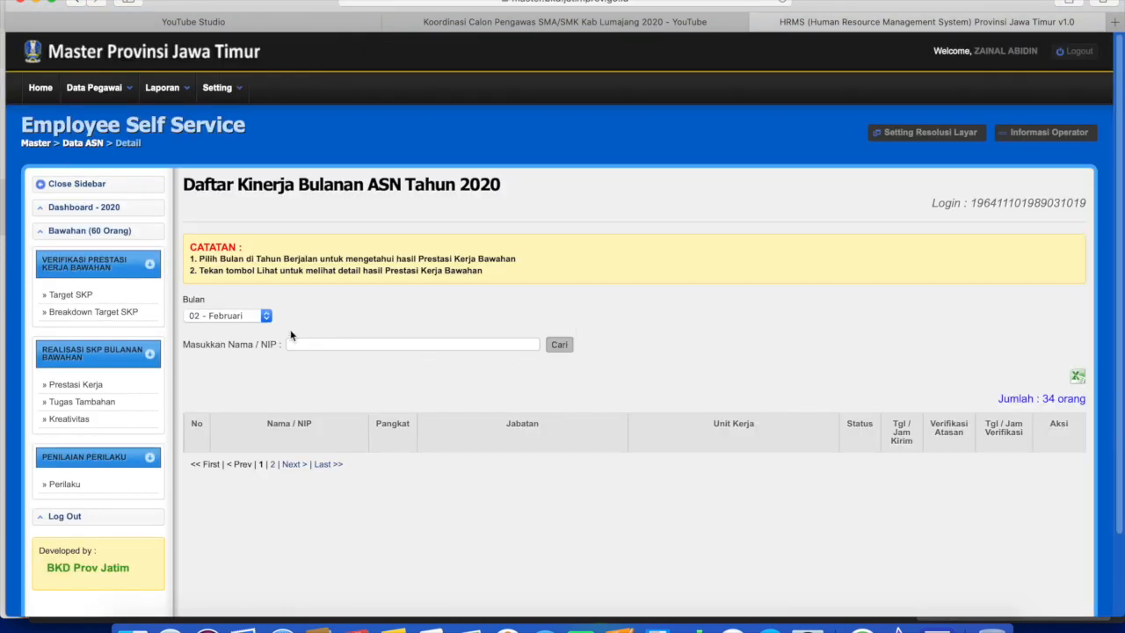
Look up the teacher's 03 - Maret entry.
{"action": "left_click", "coordinate": [257, 318]}
{"action": "left_click", "coordinate": [239, 323]}
{"action": "left_click", "coordinate": [369, 343]}
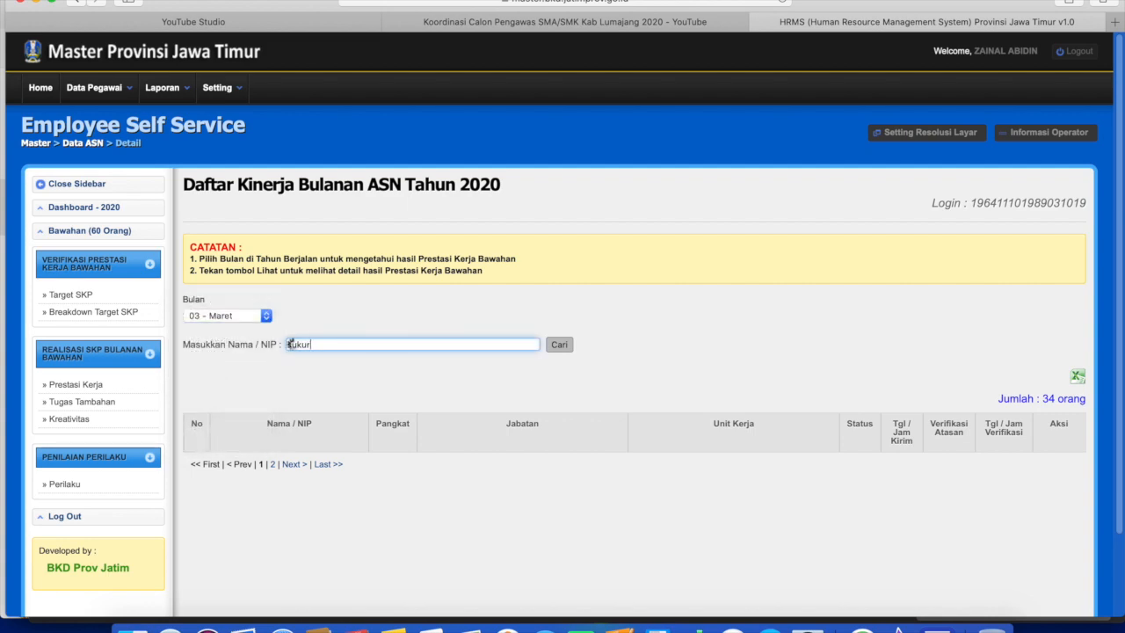
{"action": "left_click", "coordinate": [387, 357]}
{"action": "left_click", "coordinate": [1073, 472]}
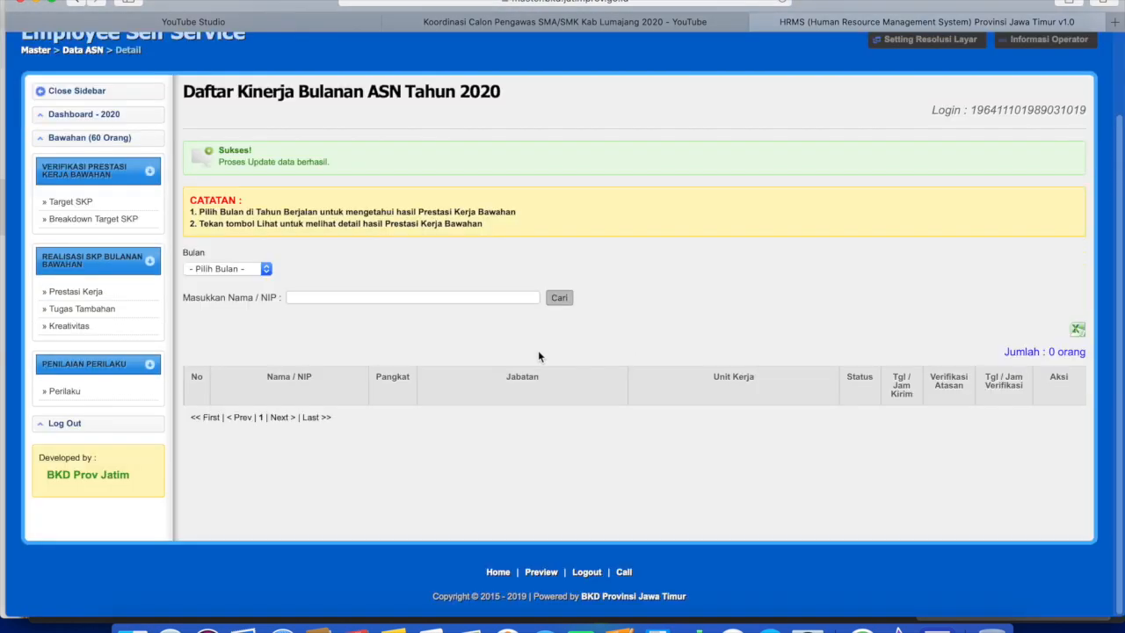
Search the teacher's April entry by full name, open it and mark it Setuju.
{"action": "left_click", "coordinate": [228, 269]}
{"action": "left_click", "coordinate": [228, 320]}
{"action": "left_click", "coordinate": [387, 298]}
{"action": "left_click", "coordinate": [560, 298]}
{"action": "scroll", "coordinate": [566, 330], "scroll_direction": "down", "scroll_amount": 3}
{"action": "left_click", "coordinate": [1054, 375]}
{"action": "scroll", "coordinate": [303, 327], "scroll_direction": "down", "scroll_amount": 8}
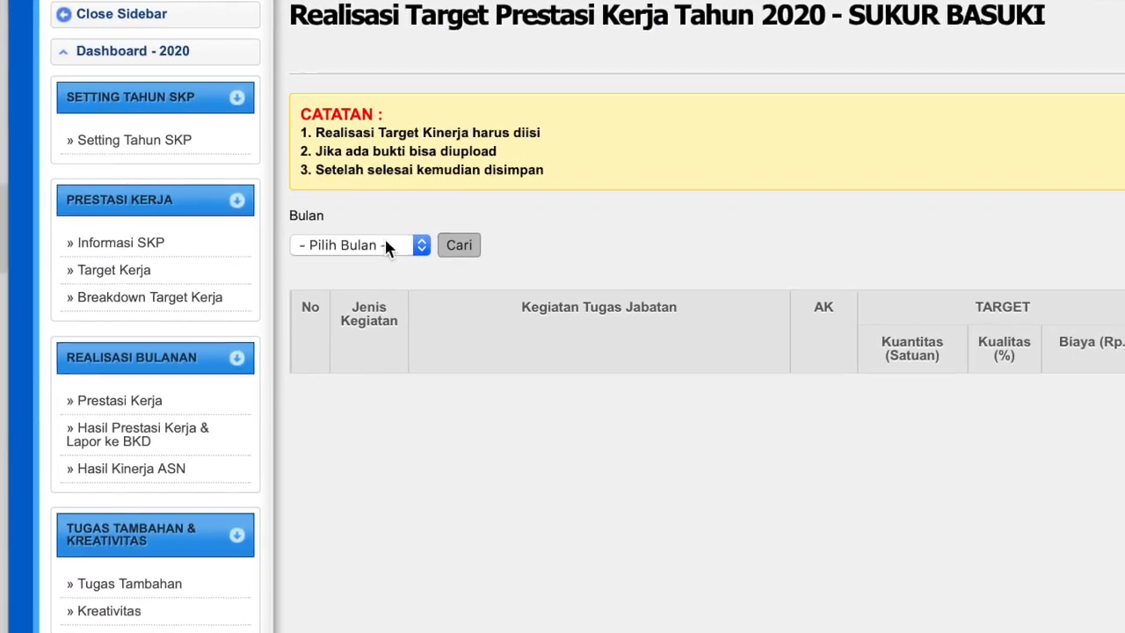
Set Bulan to 12 - Desember and load December's realisation entries.
{"action": "left_click", "coordinate": [310, 228]}
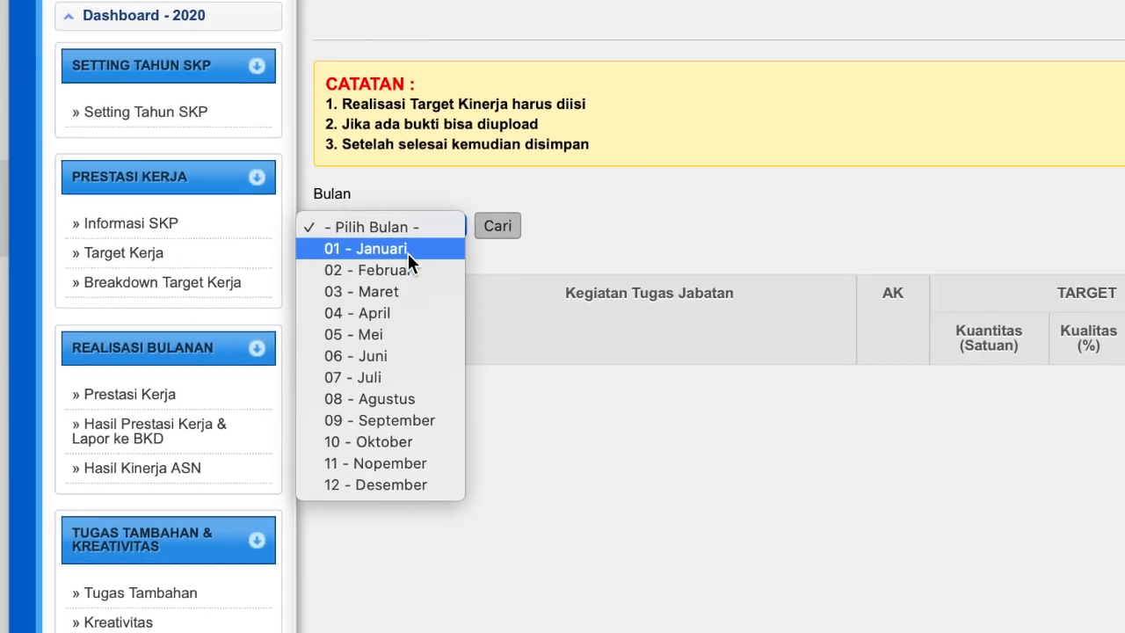
{"action": "left_click", "coordinate": [413, 485]}
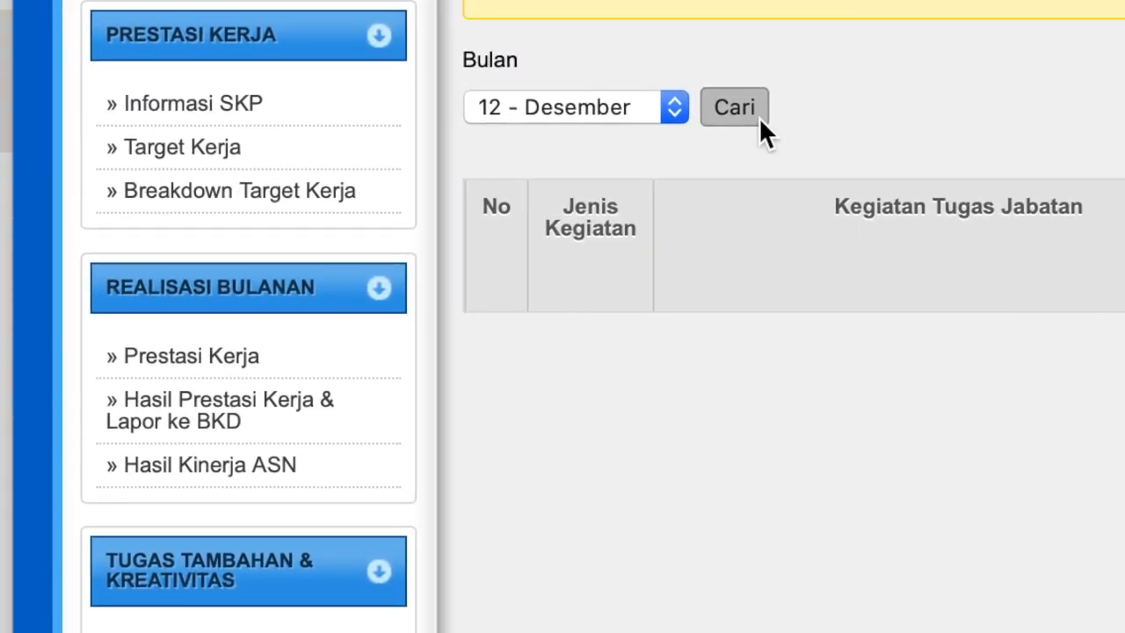
{"action": "left_click", "coordinate": [757, 119]}
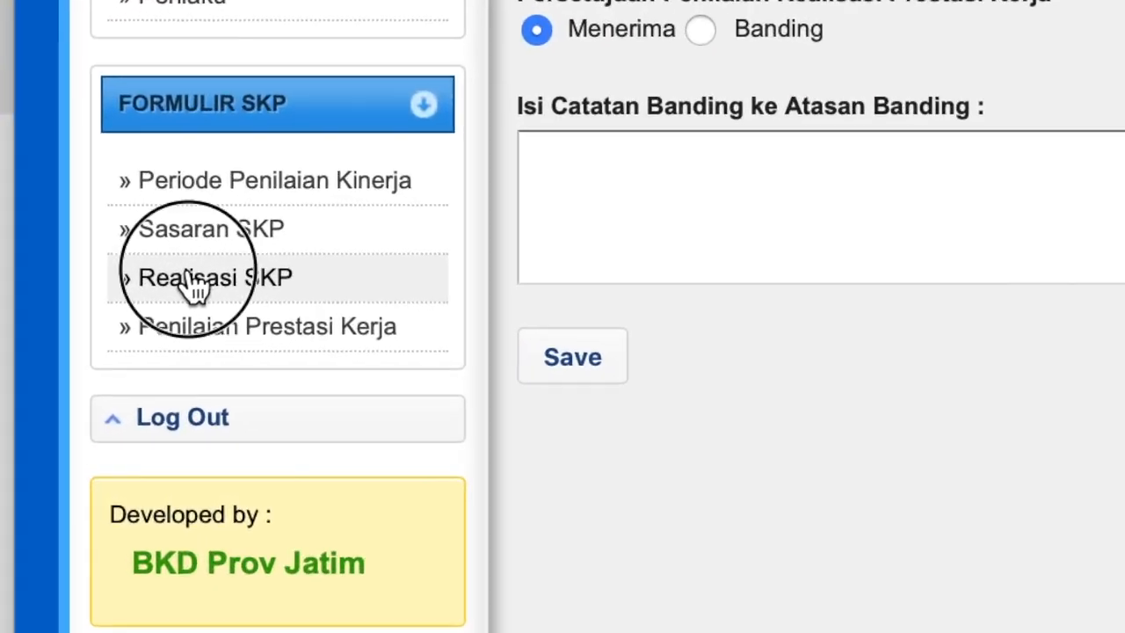
Open Realisasi SKP, calculate the yearly achievement scores and review them.
{"action": "left_click", "coordinate": [187, 282]}
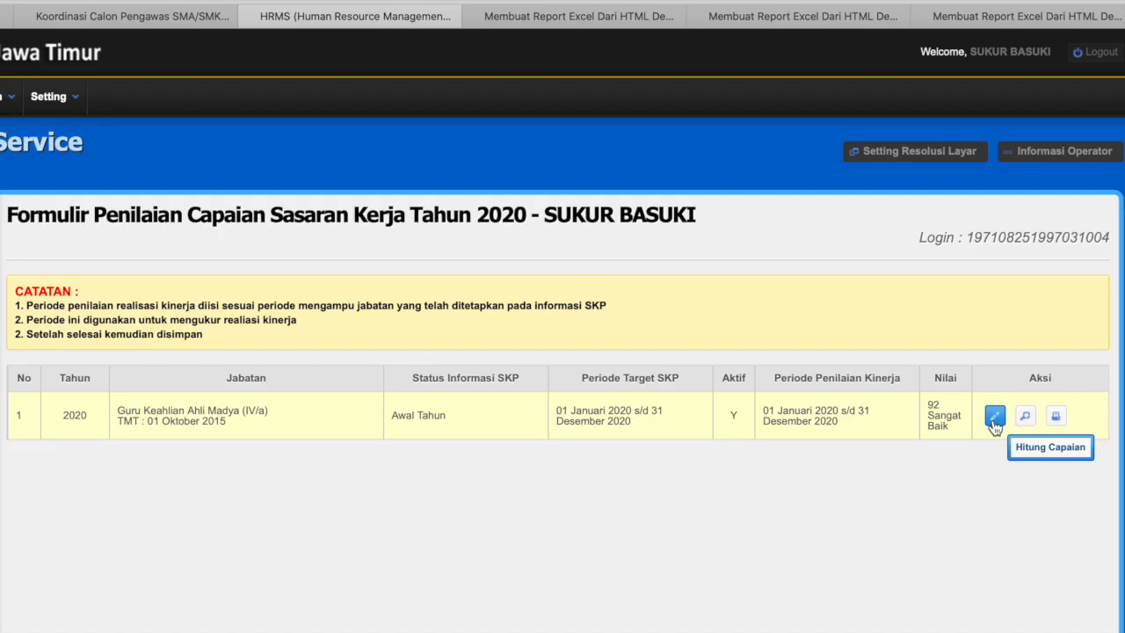
{"action": "left_click", "coordinate": [754, 370]}
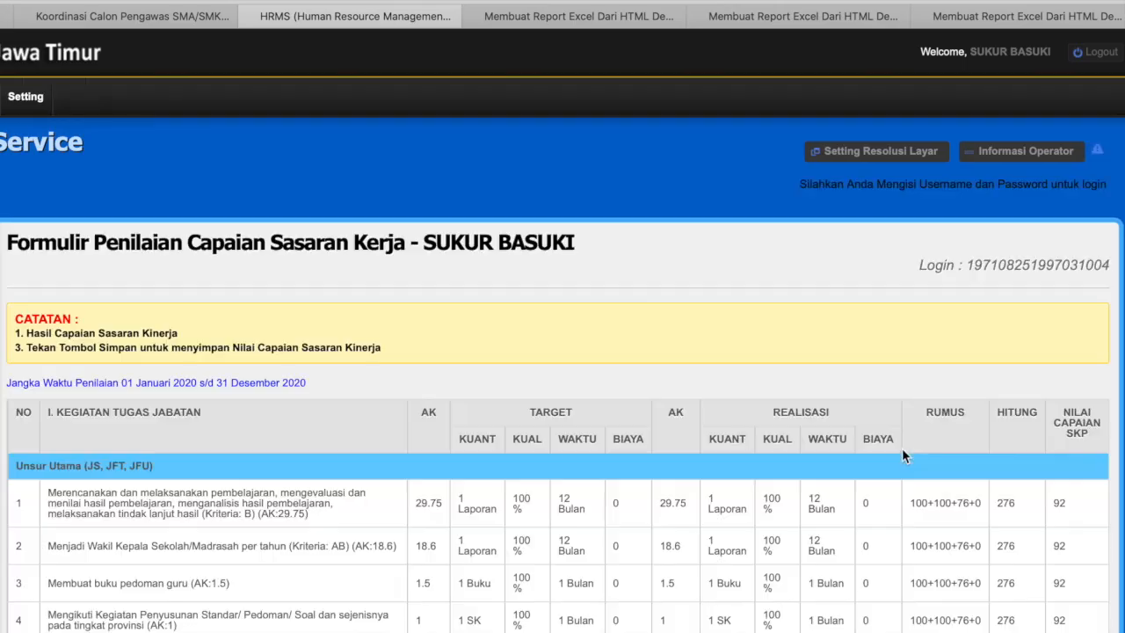
{"action": "scroll", "coordinate": [570, 495], "scroll_direction": "down", "scroll_amount": 4}
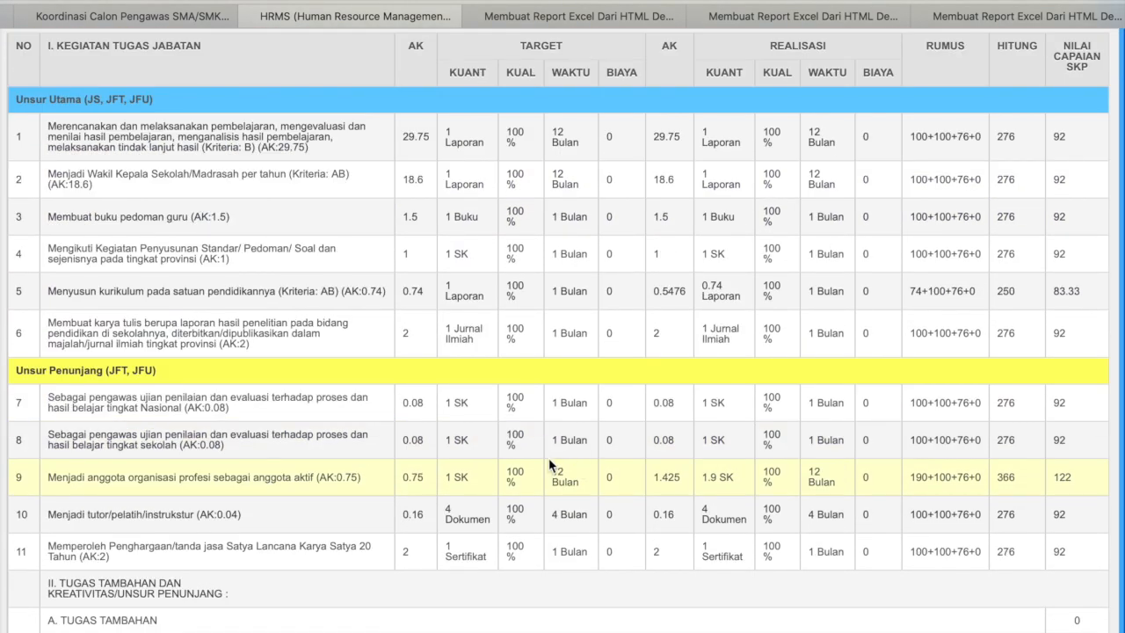
{"action": "scroll", "coordinate": [958, 170], "scroll_direction": "up", "scroll_amount": 1}
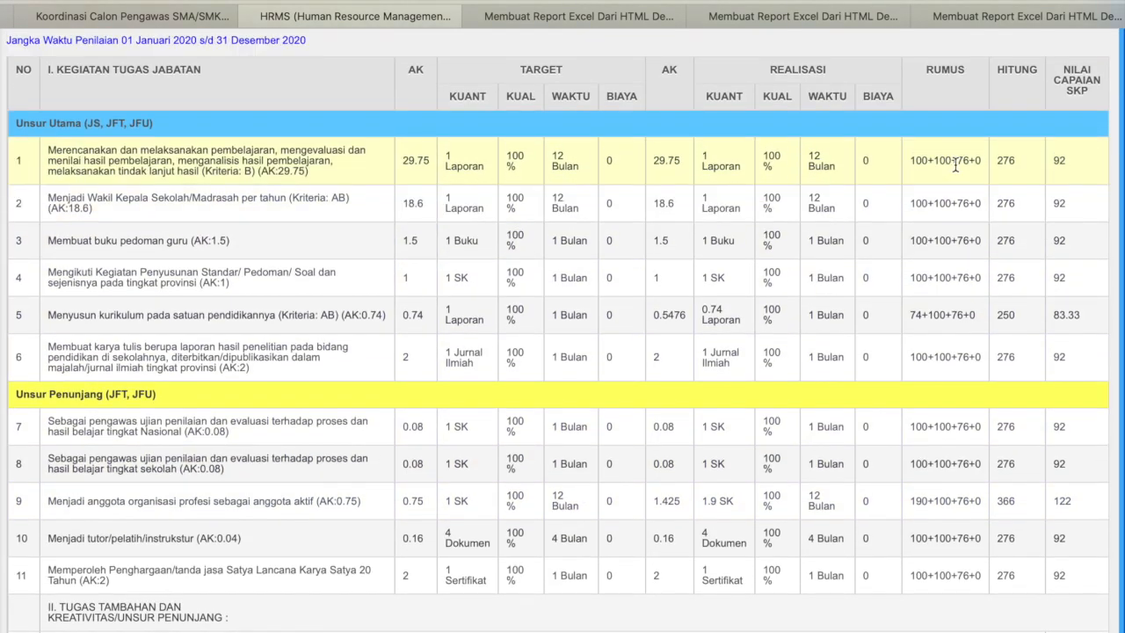
{"action": "scroll", "coordinate": [955, 163], "scroll_direction": "up", "scroll_amount": 3}
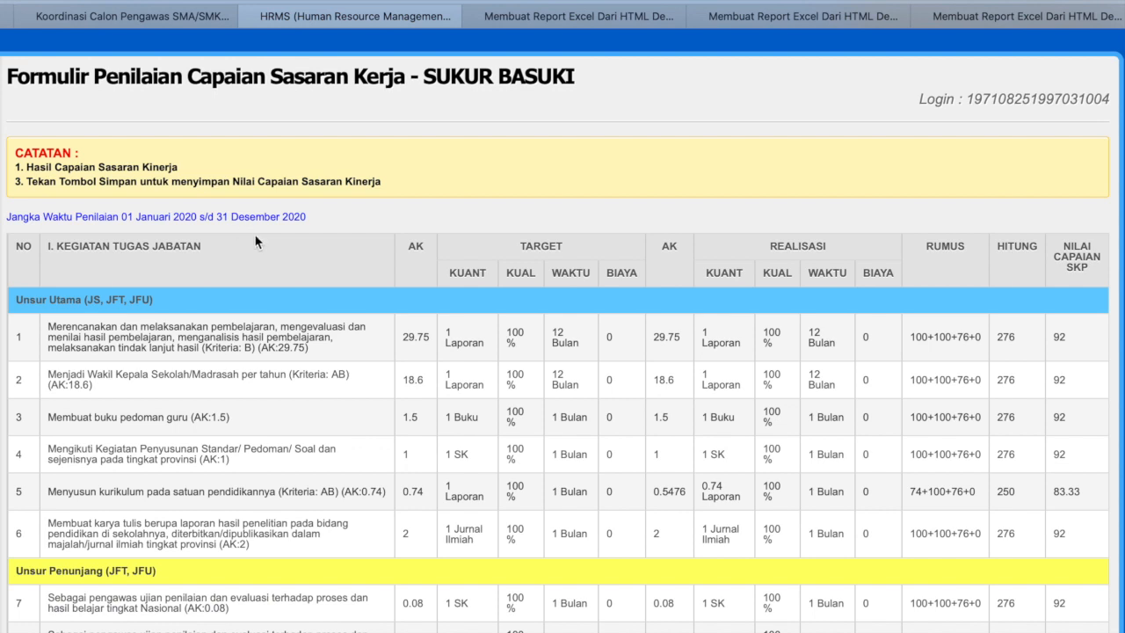
{"action": "scroll", "coordinate": [188, 339], "scroll_direction": "down", "scroll_amount": 3}
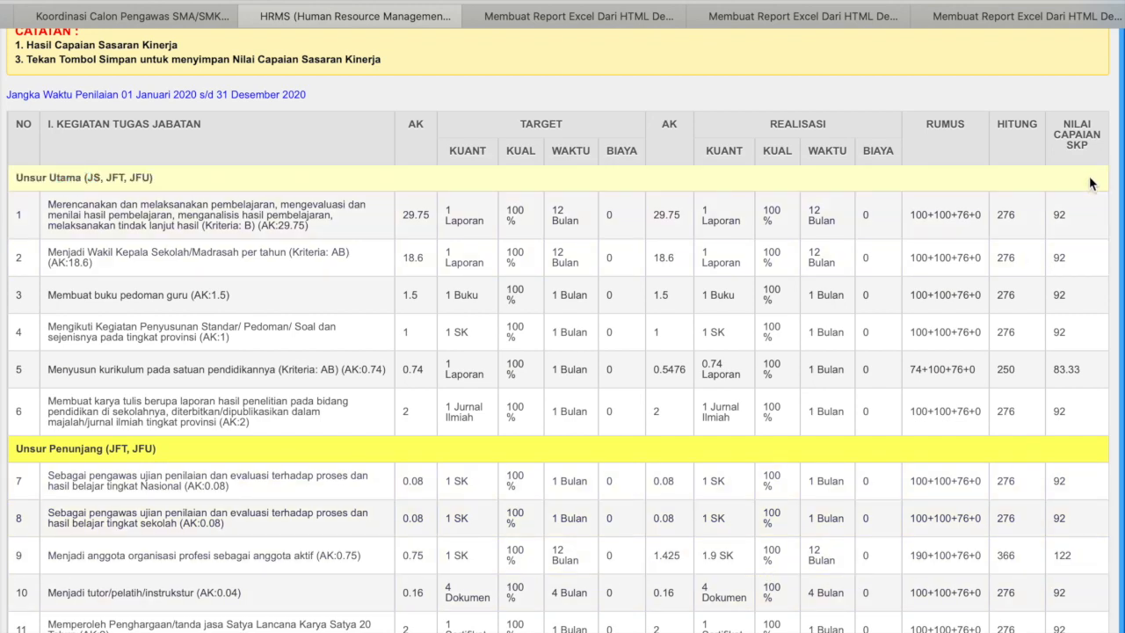
{"action": "scroll", "coordinate": [1110, 478], "scroll_direction": "down", "scroll_amount": 2}
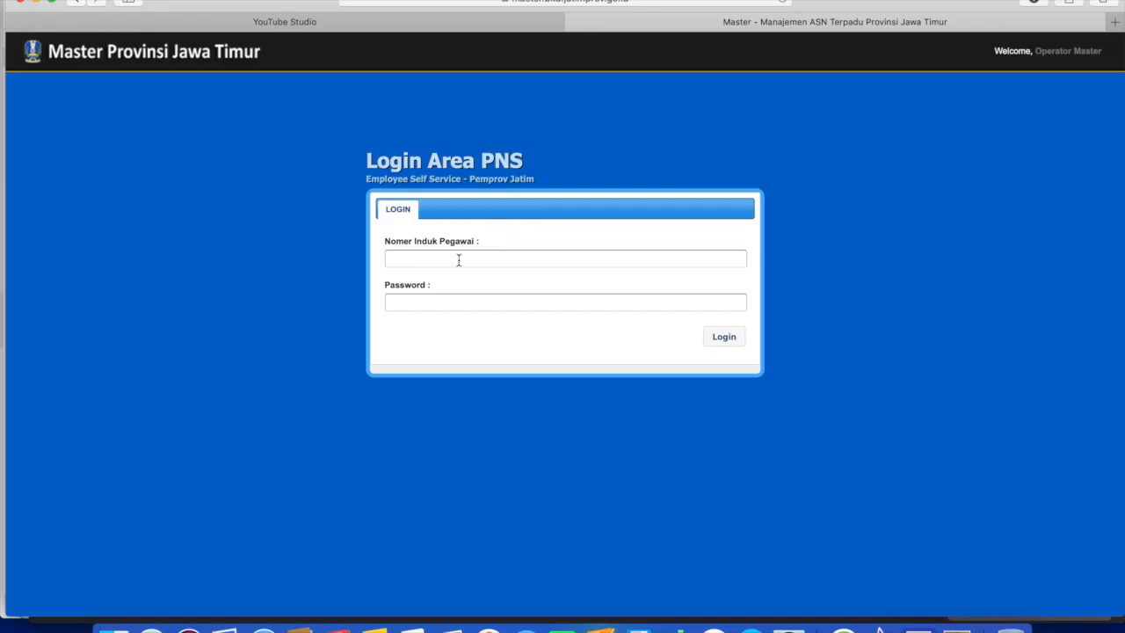
Log back in as the supervisor with the saved NIP and open SKP's Bawahan (60 Orang) section.
{"action": "left_click", "coordinate": [458, 260]}
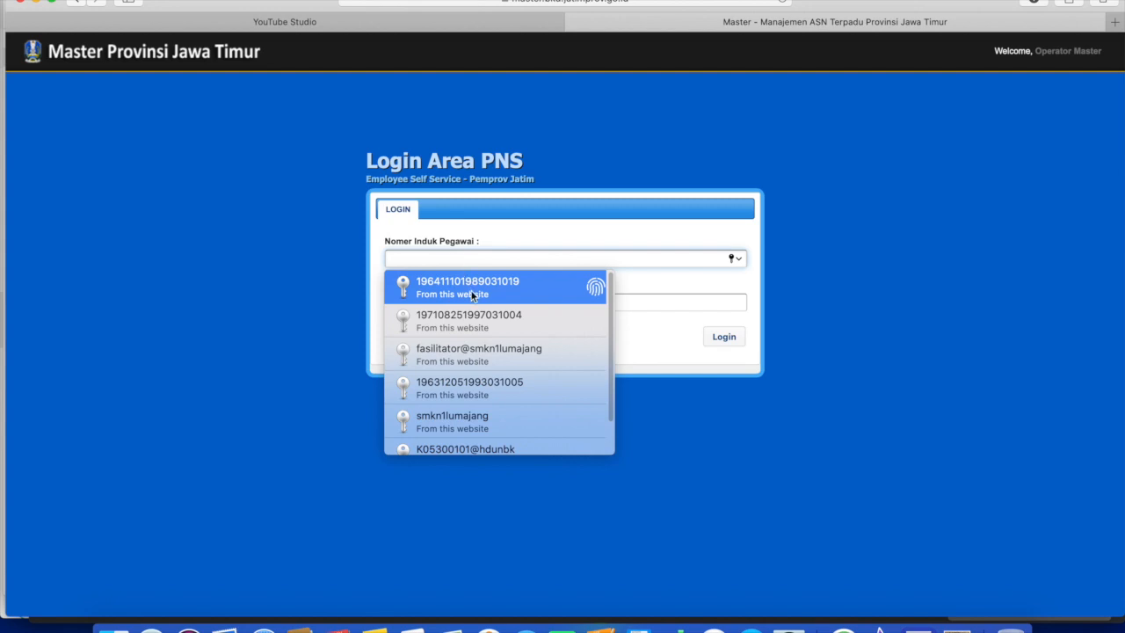
{"action": "left_click", "coordinate": [472, 295]}
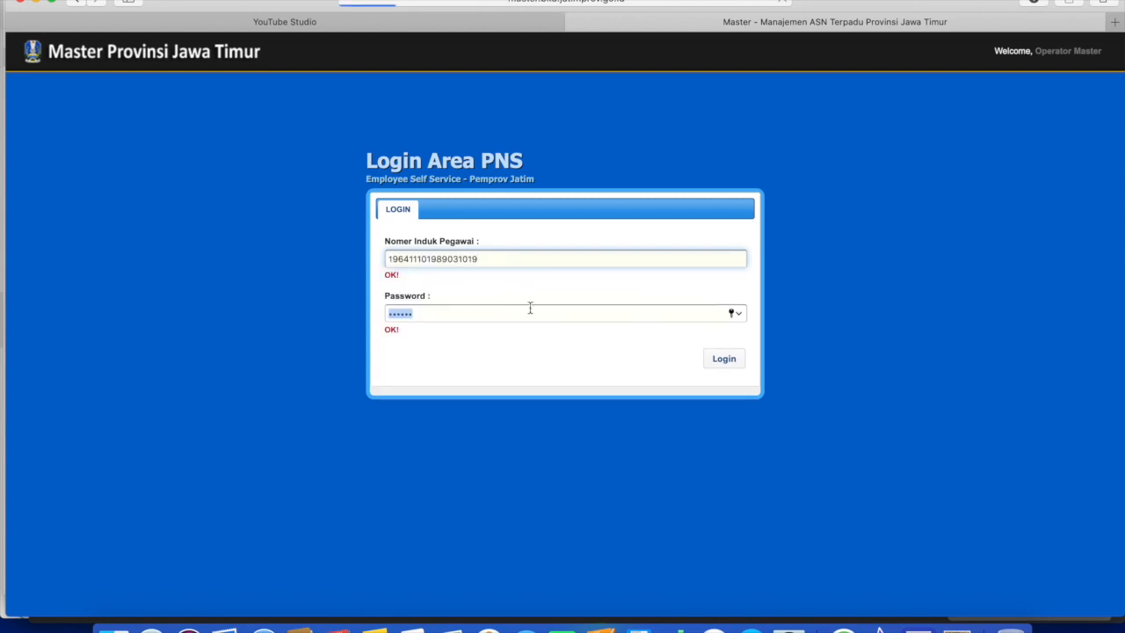
{"action": "left_click", "coordinate": [721, 360]}
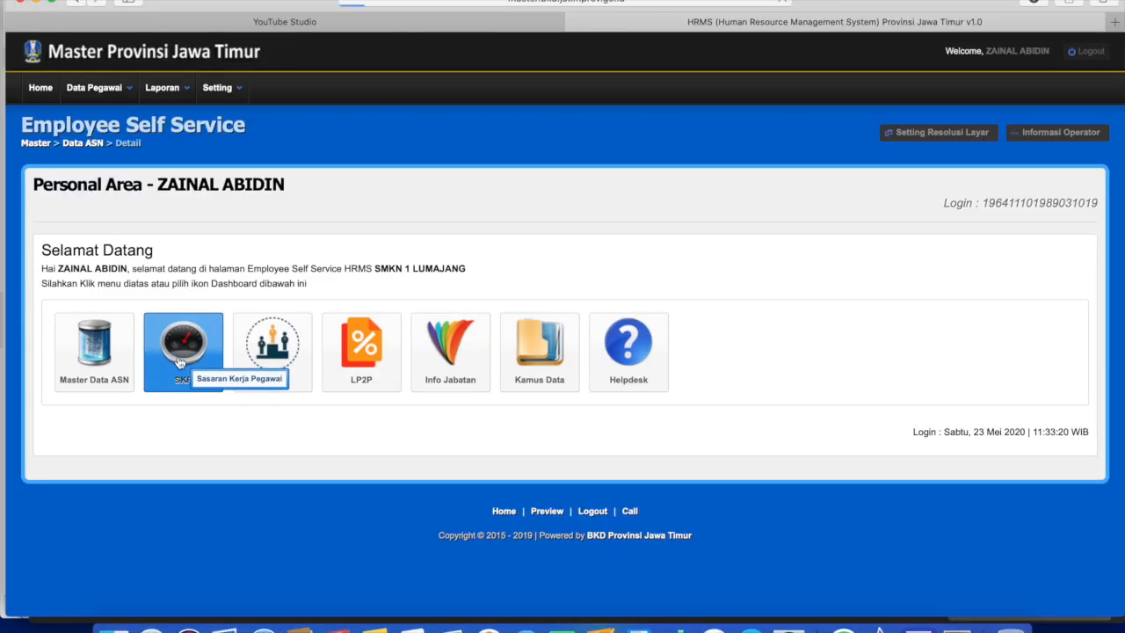
{"action": "left_click", "coordinate": [186, 347]}
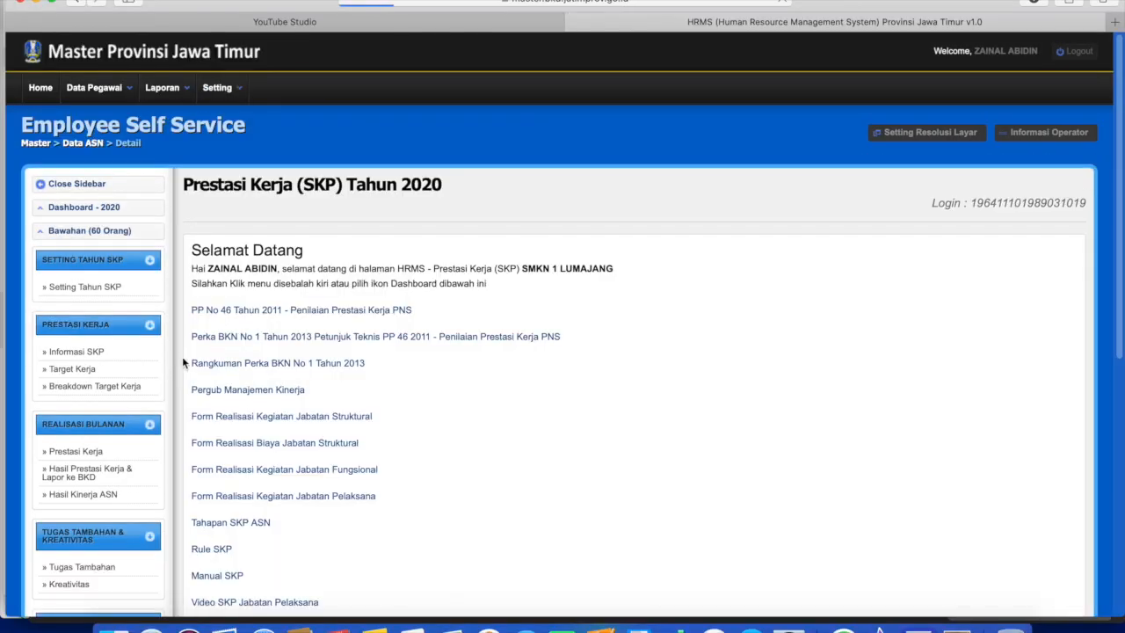
{"action": "left_click", "coordinate": [104, 231]}
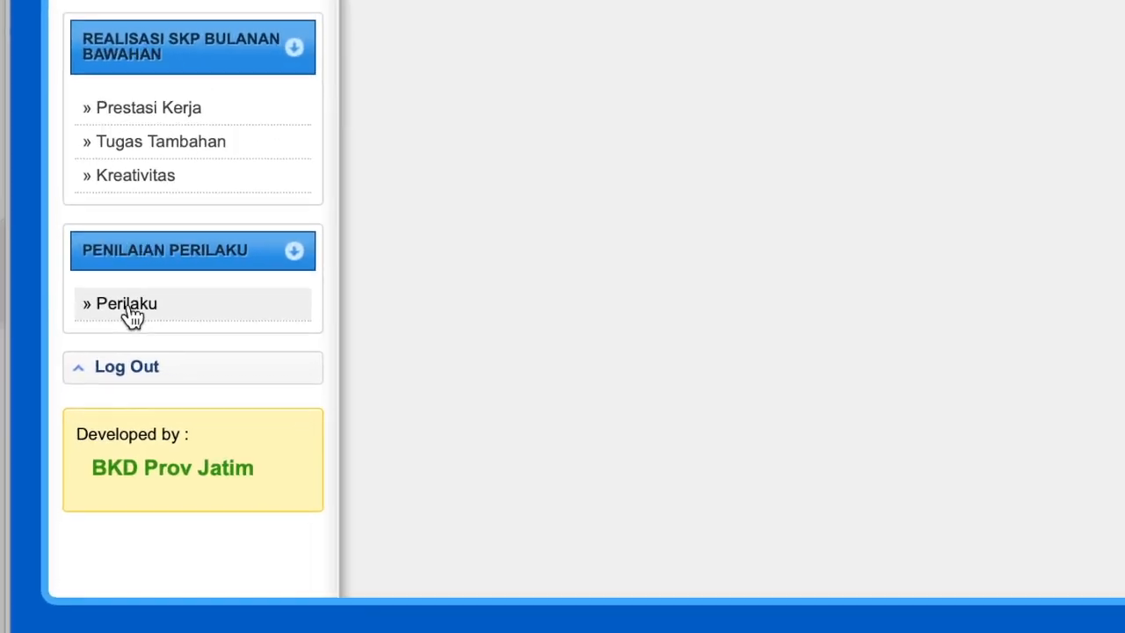
Open the Daftar Penilaian Perilaku Bawahan Tahun 2020 list and look through it.
{"action": "left_click", "coordinate": [176, 249]}
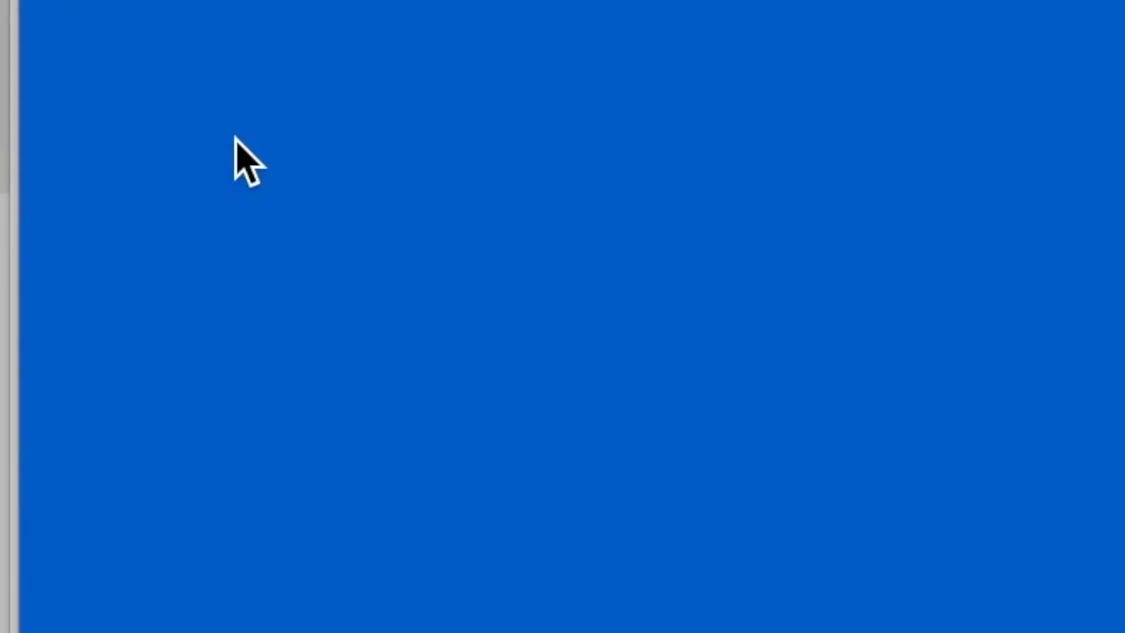
{"action": "scroll", "coordinate": [401, 340], "scroll_direction": "down", "scroll_amount": 5}
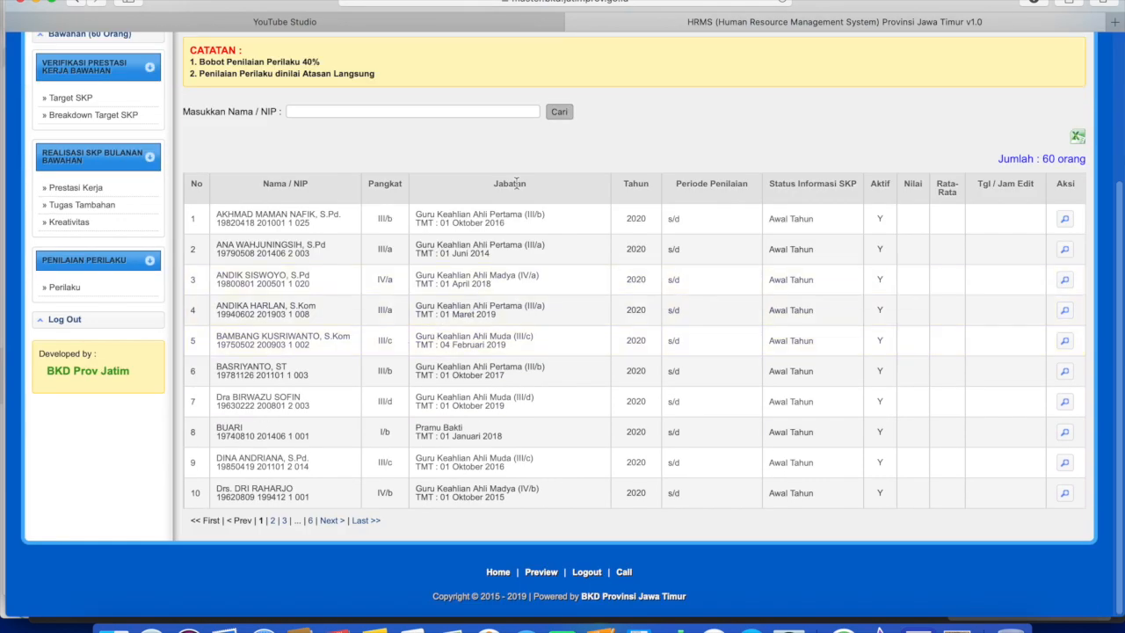
{"action": "scroll", "coordinate": [718, 299], "scroll_direction": "up", "scroll_amount": 4}
{"action": "scroll", "coordinate": [730, 255], "scroll_direction": "down", "scroll_amount": 4}
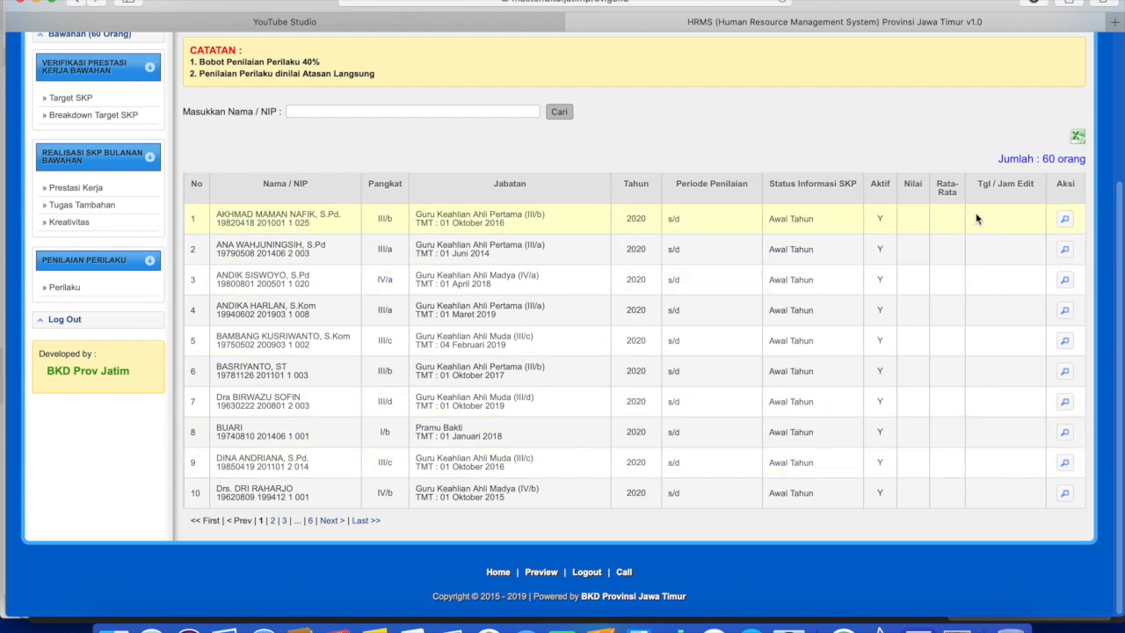
{"action": "scroll", "coordinate": [950, 392], "scroll_direction": "up", "scroll_amount": 2}
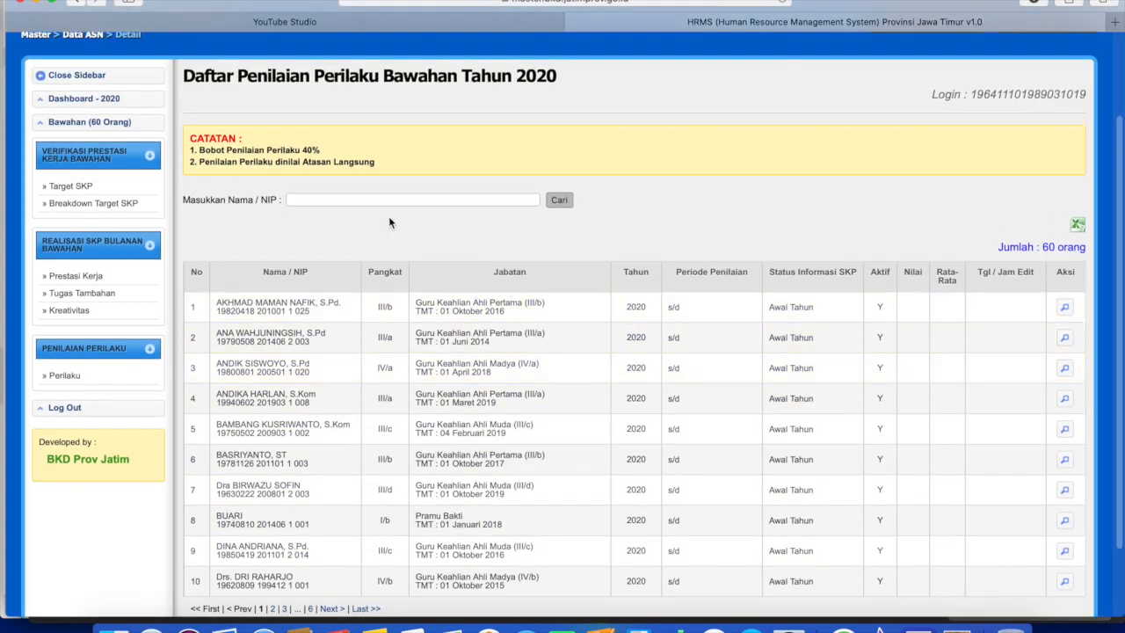
Search by the subordinate's name and pick the suggestion to show their row (Nilai 425, average 85).
{"action": "left_click", "coordinate": [381, 200]}
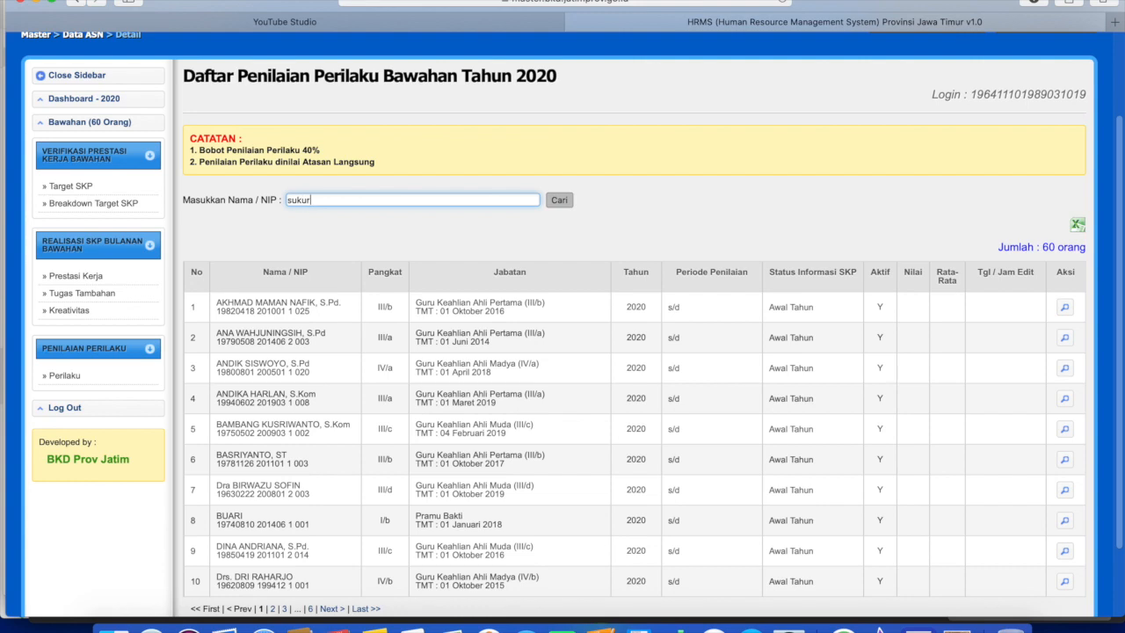
{"action": "type", "text": "sukur"}
{"action": "left_click", "coordinate": [363, 221]}
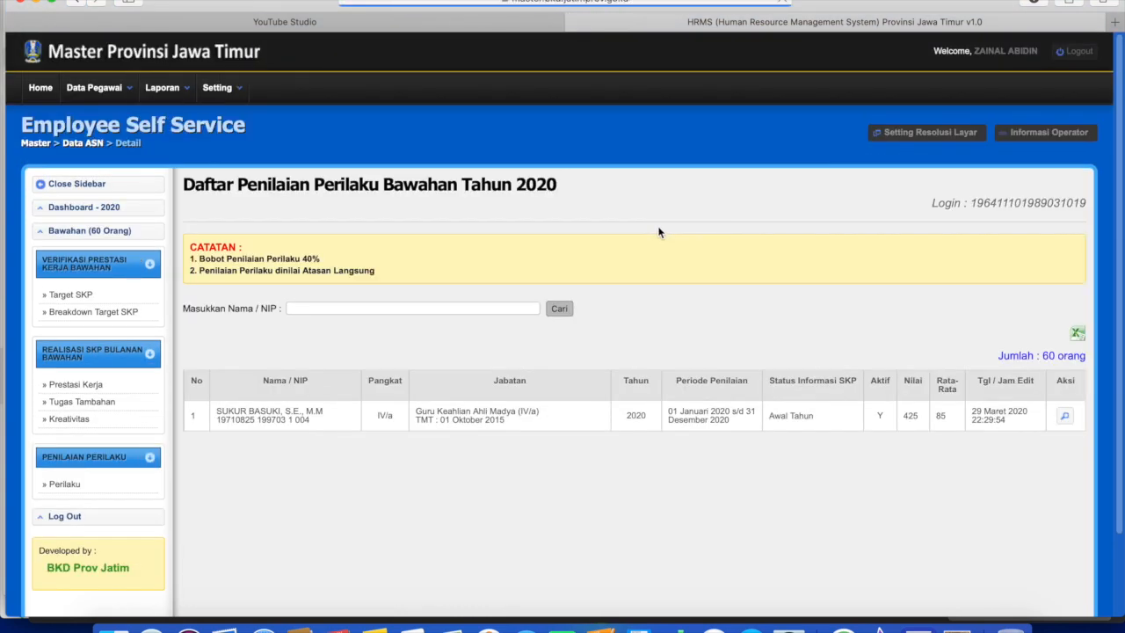
{"action": "scroll", "coordinate": [659, 231], "scroll_direction": "down", "scroll_amount": 2}
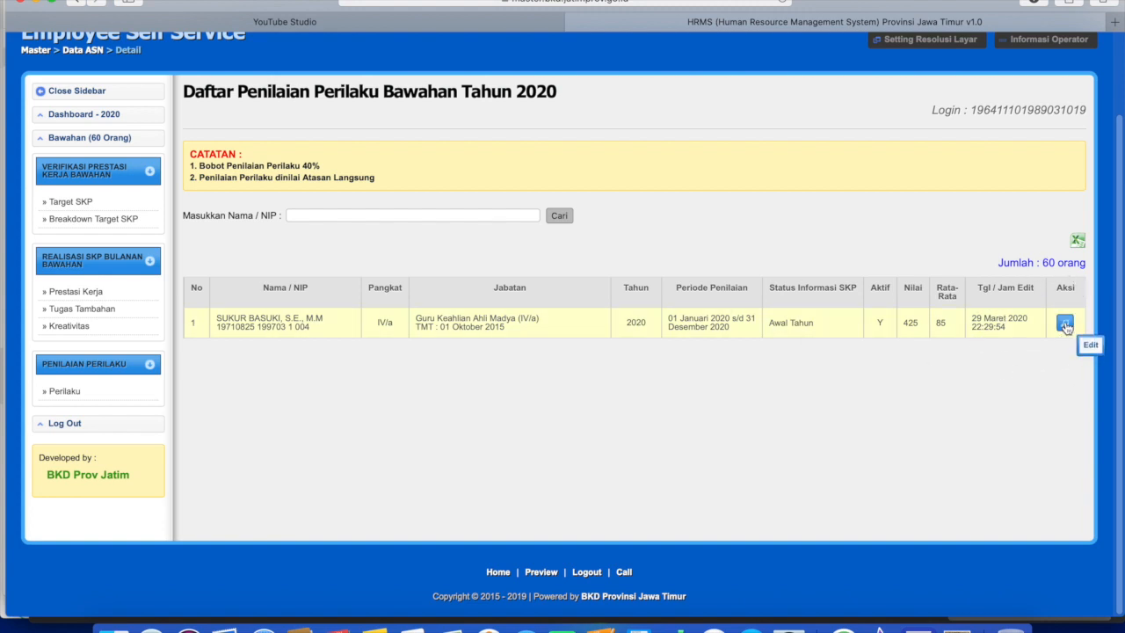
Open the subordinate's behaviour assessment edit form and review it.
{"action": "left_click", "coordinate": [1064, 323]}
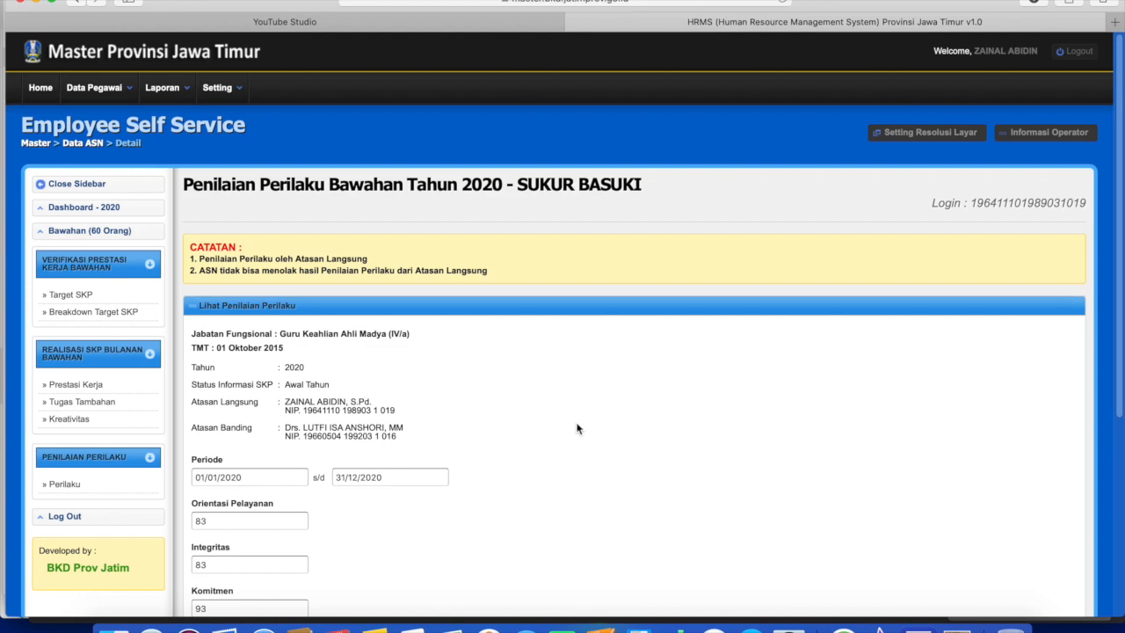
{"action": "scroll", "coordinate": [568, 427], "scroll_direction": "down", "scroll_amount": 5}
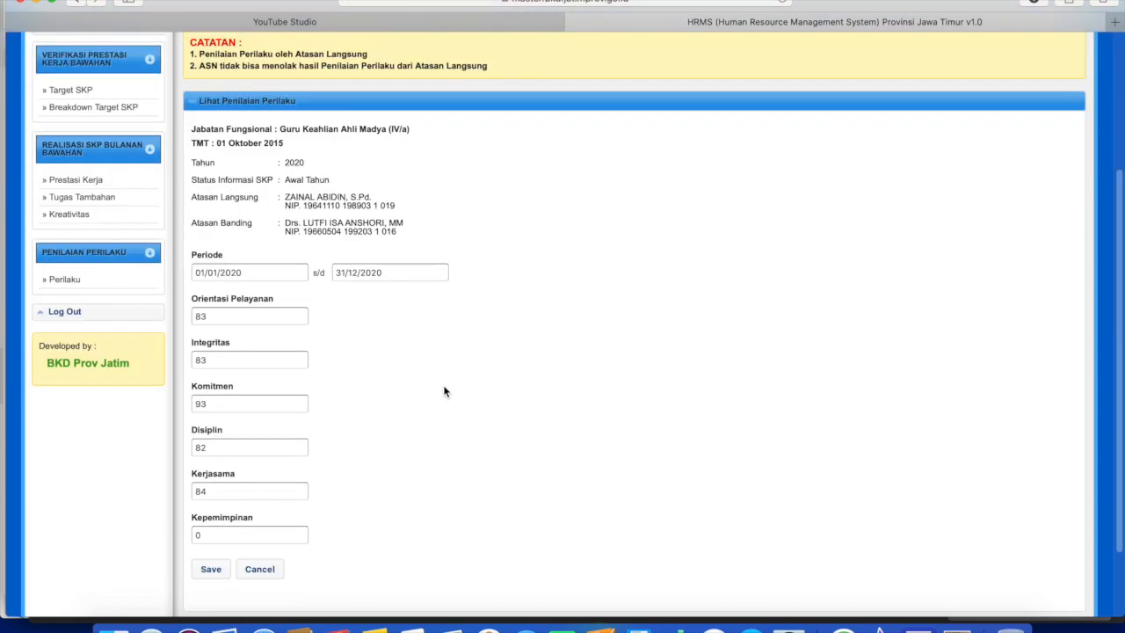
{"action": "scroll", "coordinate": [444, 390], "scroll_direction": "up", "scroll_amount": 1}
{"action": "scroll", "coordinate": [450, 349], "scroll_direction": "down", "scroll_amount": 1}
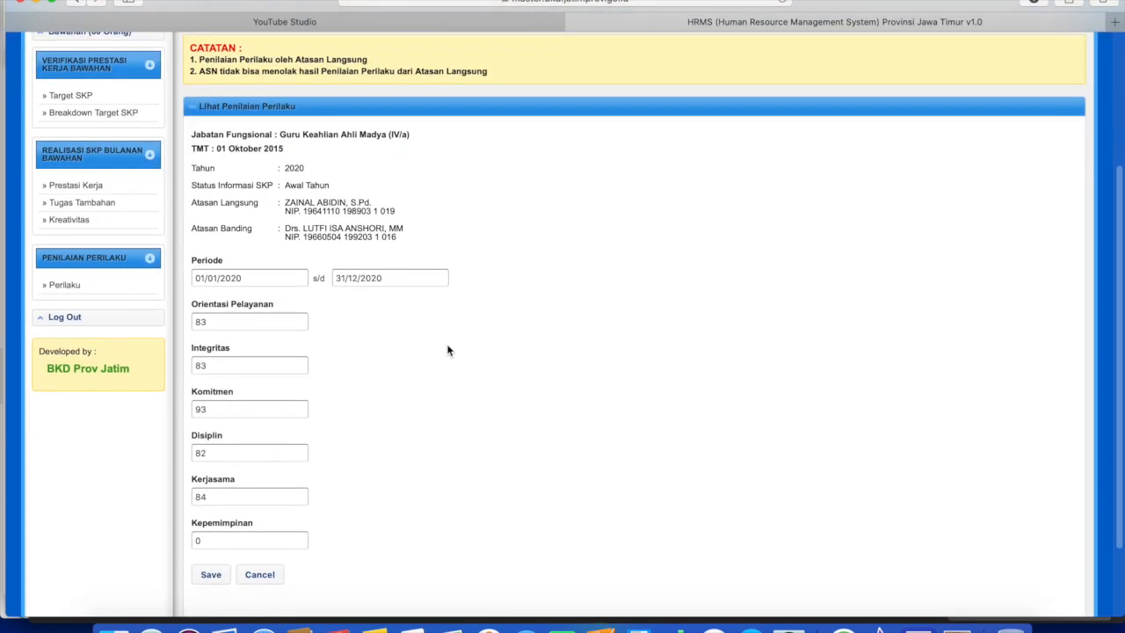
{"action": "scroll", "coordinate": [444, 339], "scroll_direction": "down", "scroll_amount": 3}
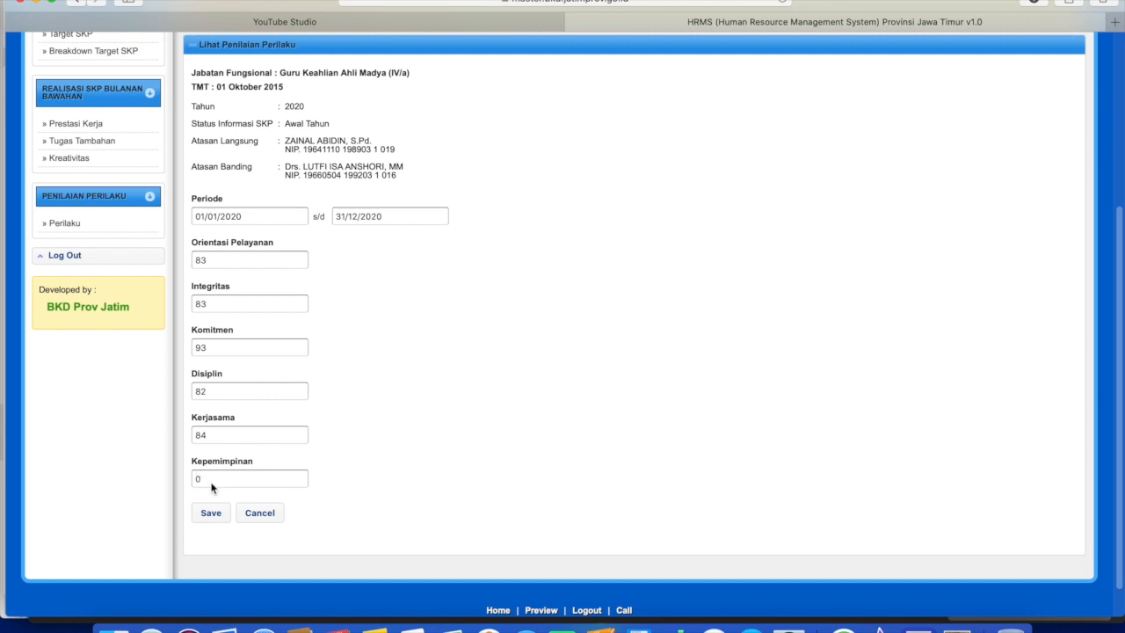
Check the scores 83, 83, 93, 82, 84 and Kepemimpinan 0, then save and confirm.
{"action": "left_click", "coordinate": [232, 262]}
{"action": "left_click", "coordinate": [241, 303]}
{"action": "left_click", "coordinate": [241, 392]}
{"action": "left_click", "coordinate": [245, 431]}
{"action": "left_click", "coordinate": [260, 480]}
{"action": "left_click", "coordinate": [211, 513]}
{"action": "left_click", "coordinate": [708, 323]}
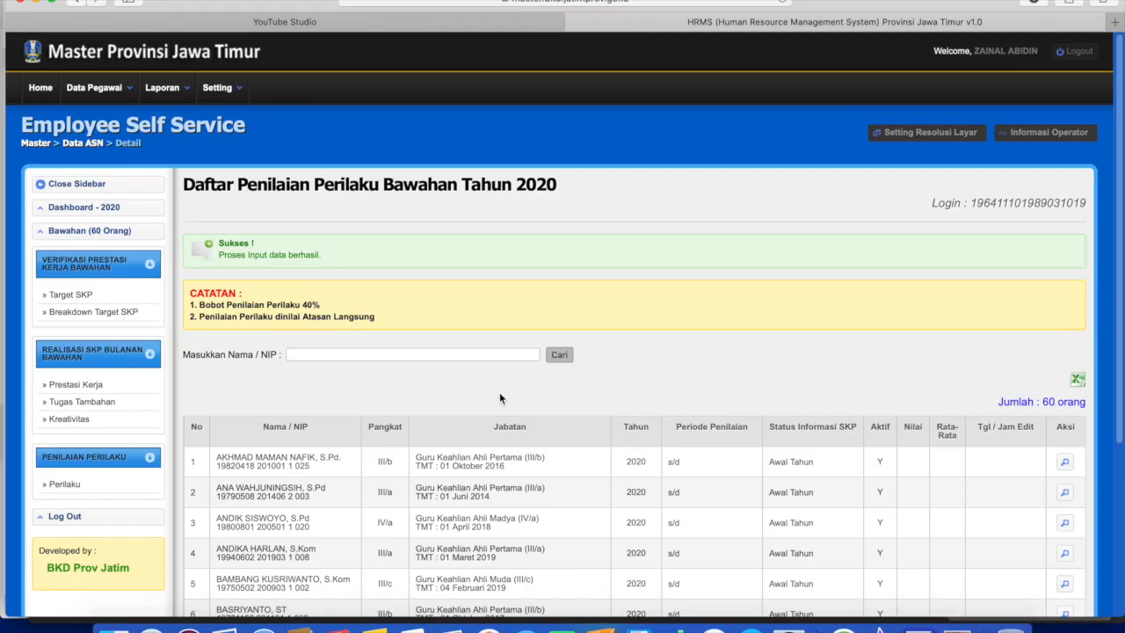
Scroll down through the subordinate behaviour list.
{"action": "scroll", "coordinate": [489, 386], "scroll_direction": "down", "scroll_amount": 1}
{"action": "scroll", "coordinate": [490, 385], "scroll_direction": "down", "scroll_amount": 1}
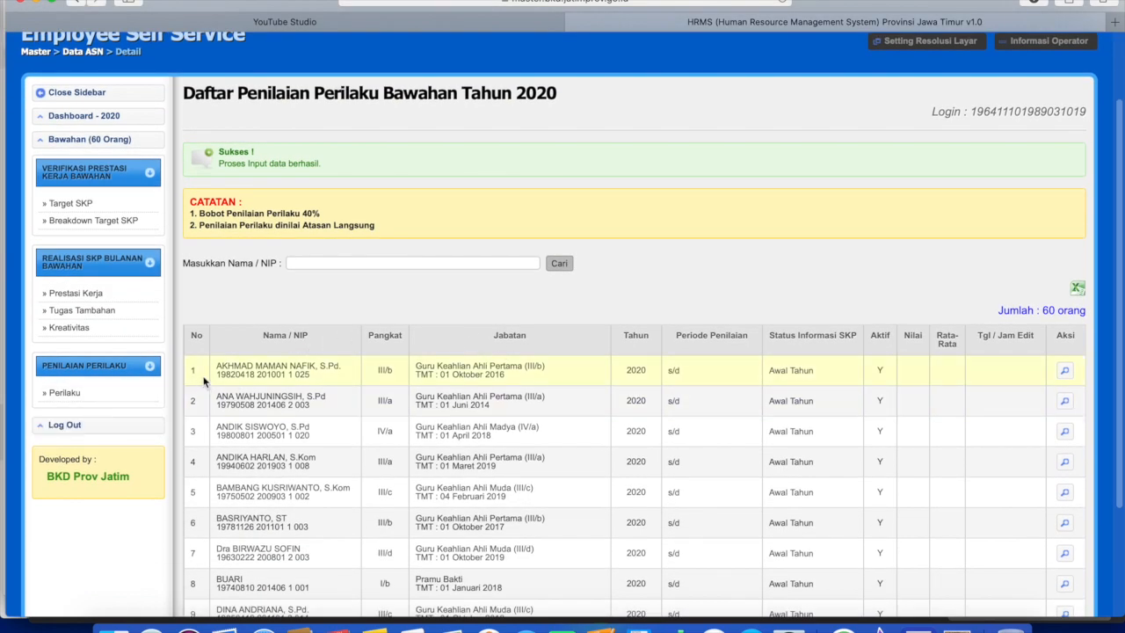
{"action": "scroll", "coordinate": [326, 362], "scroll_direction": "down", "scroll_amount": 3}
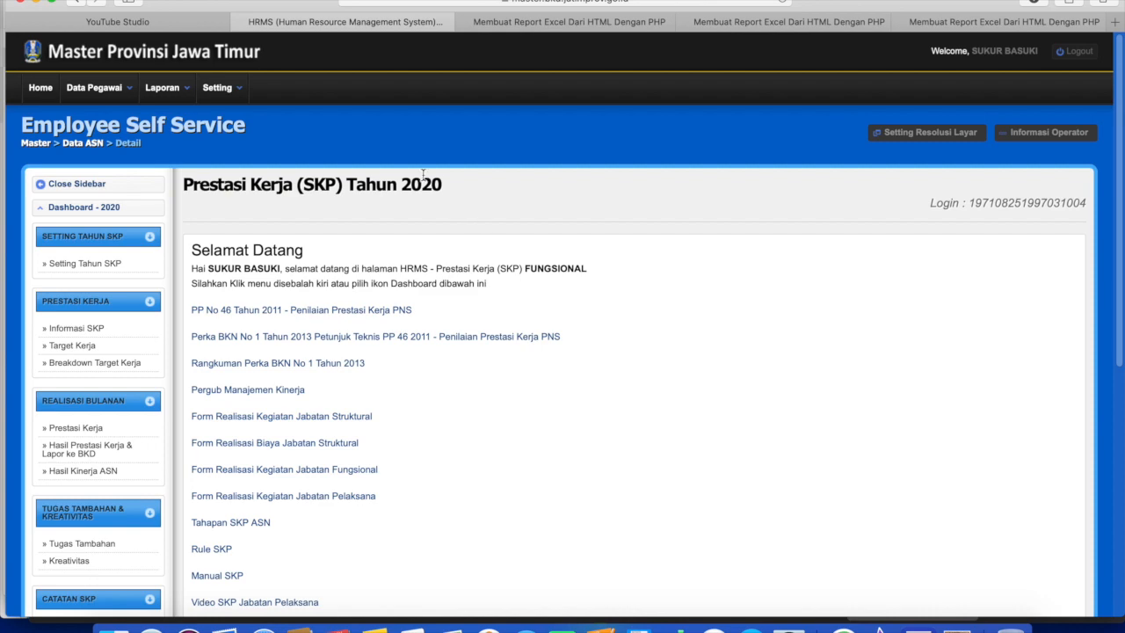
Print the 2020 Sasaran SKP form listing eleven activities with targets, then return to HRMS.
{"action": "scroll", "coordinate": [337, 421], "scroll_direction": "down", "scroll_amount": 5}
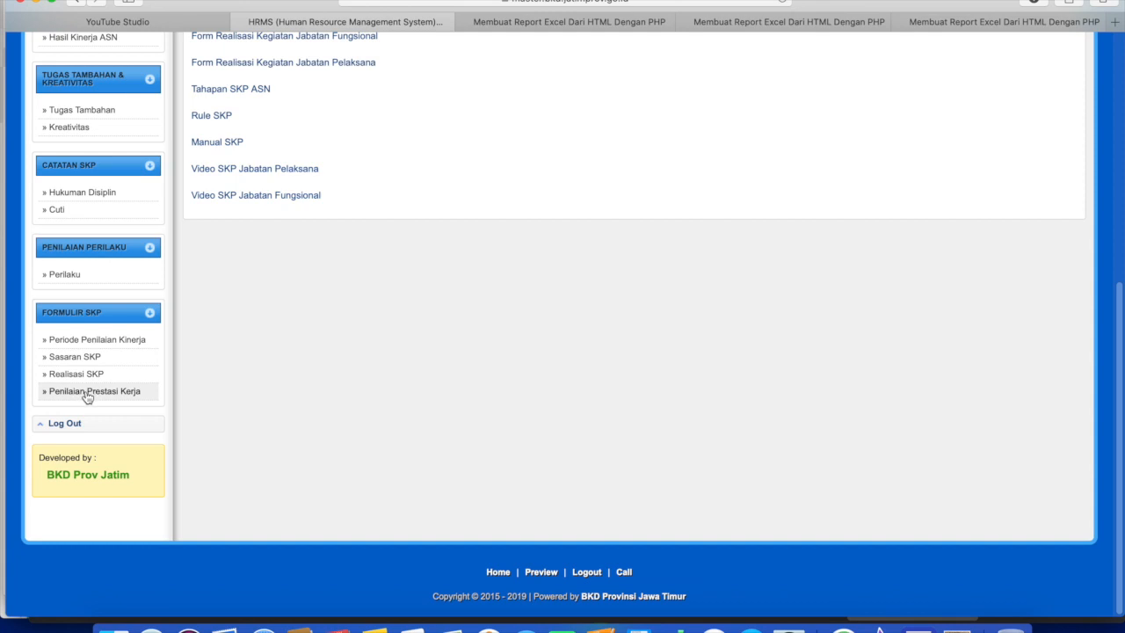
{"action": "left_click", "coordinate": [76, 363]}
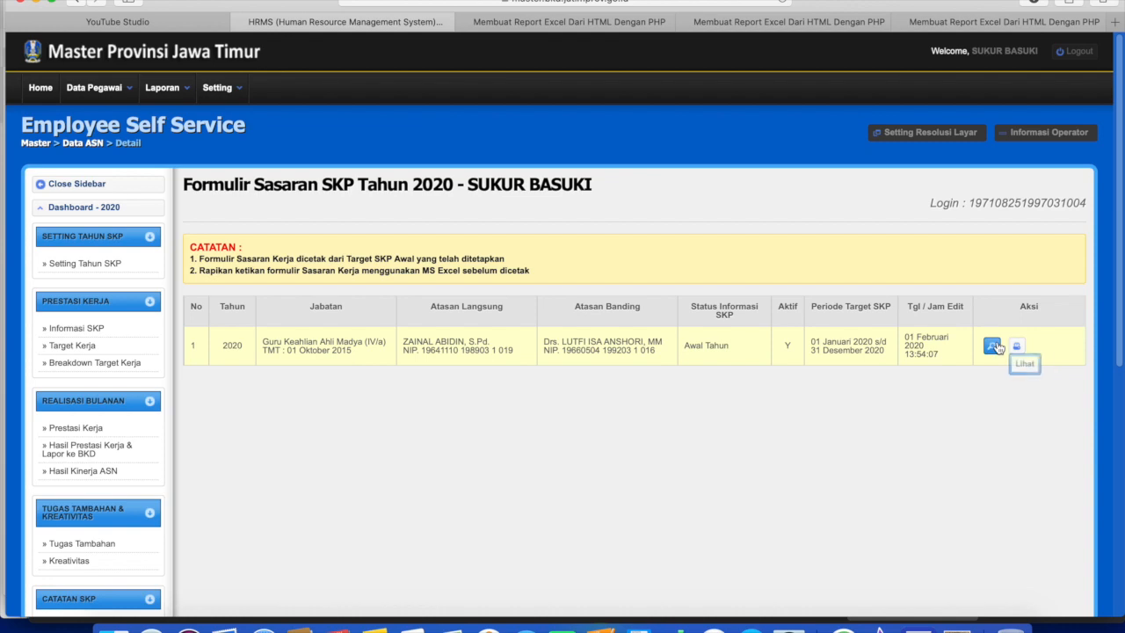
{"action": "left_click", "coordinate": [1017, 349]}
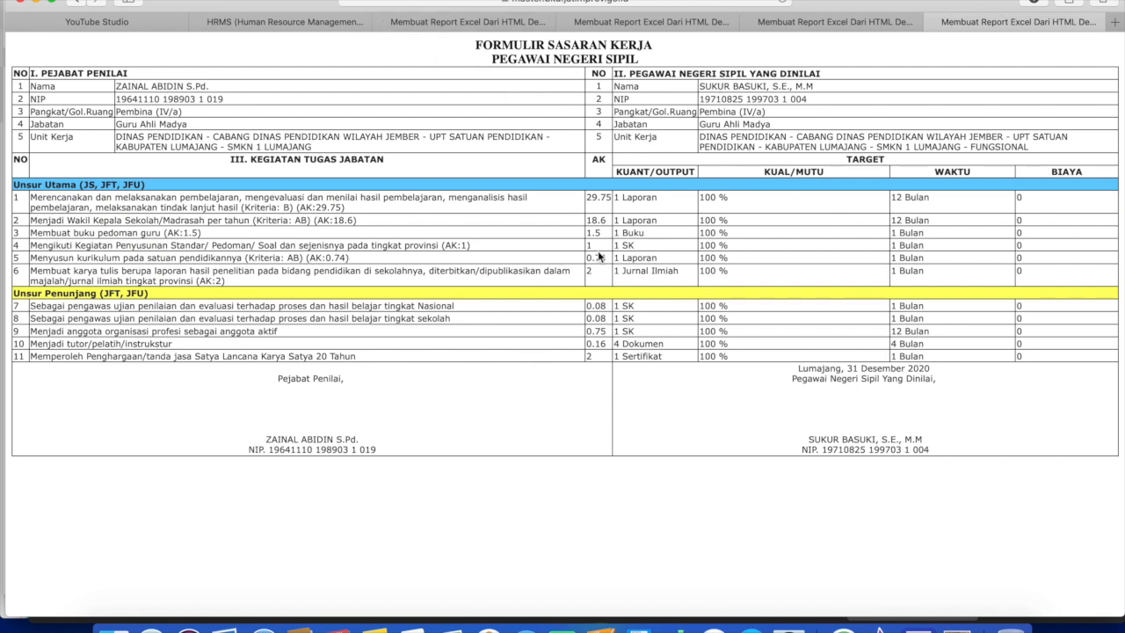
{"action": "left_click", "coordinate": [285, 21]}
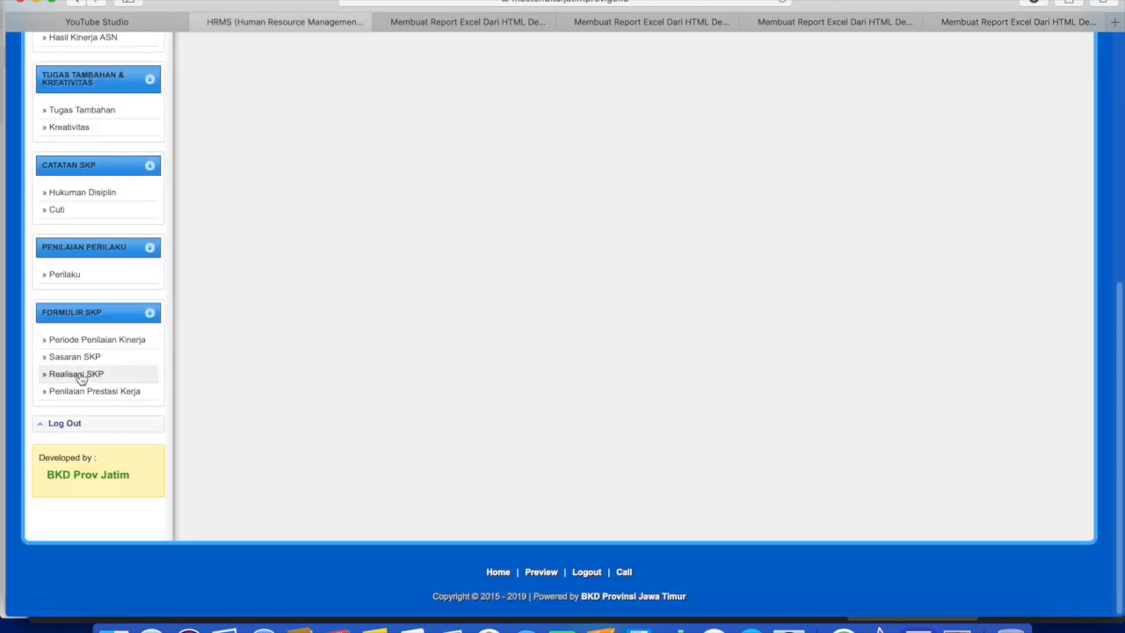
Open the Realisasi SKP achievement report (93.94 Sangat Baik) for printing, then return to HRMS.
{"action": "left_click", "coordinate": [79, 372]}
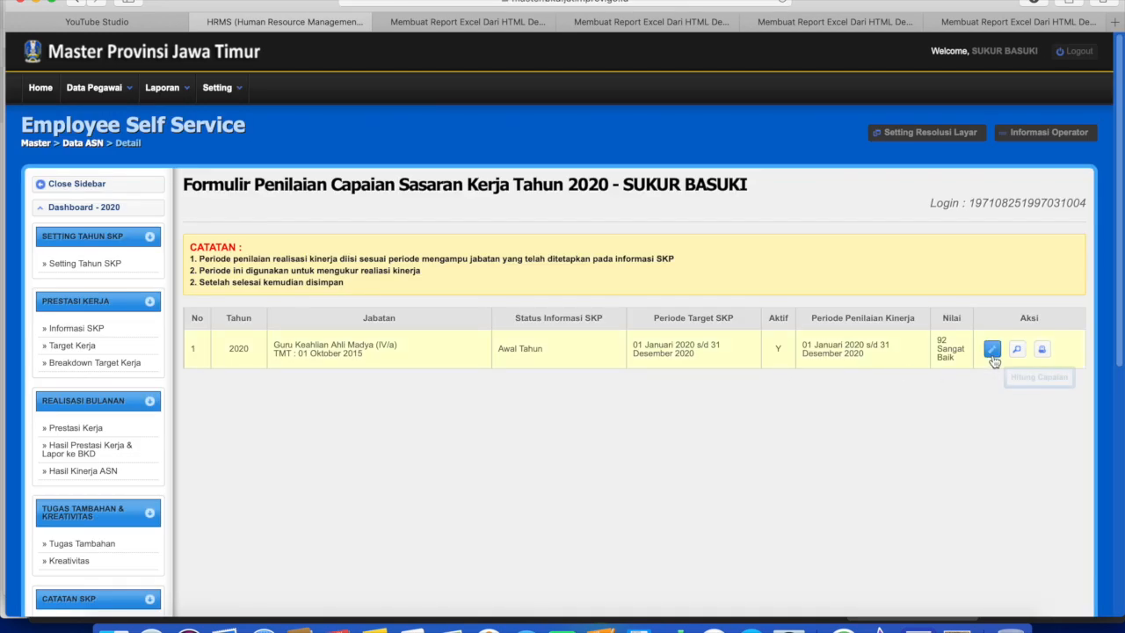
{"action": "left_click", "coordinate": [992, 349]}
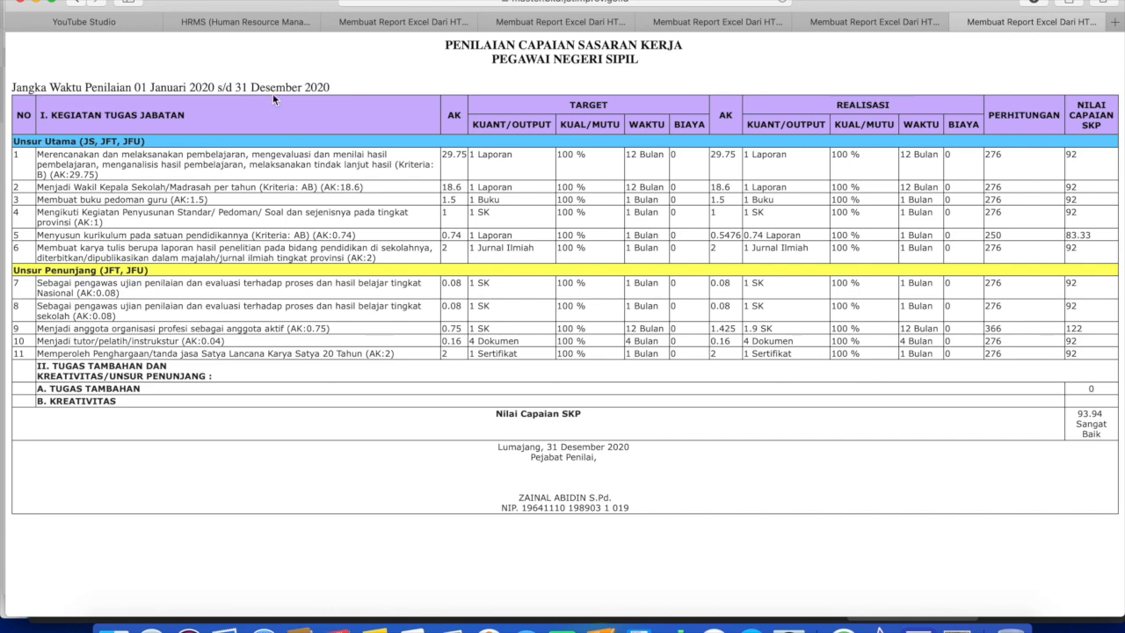
{"action": "left_click", "coordinate": [260, 29]}
{"action": "scroll", "coordinate": [150, 469], "scroll_direction": "down", "scroll_amount": 5}
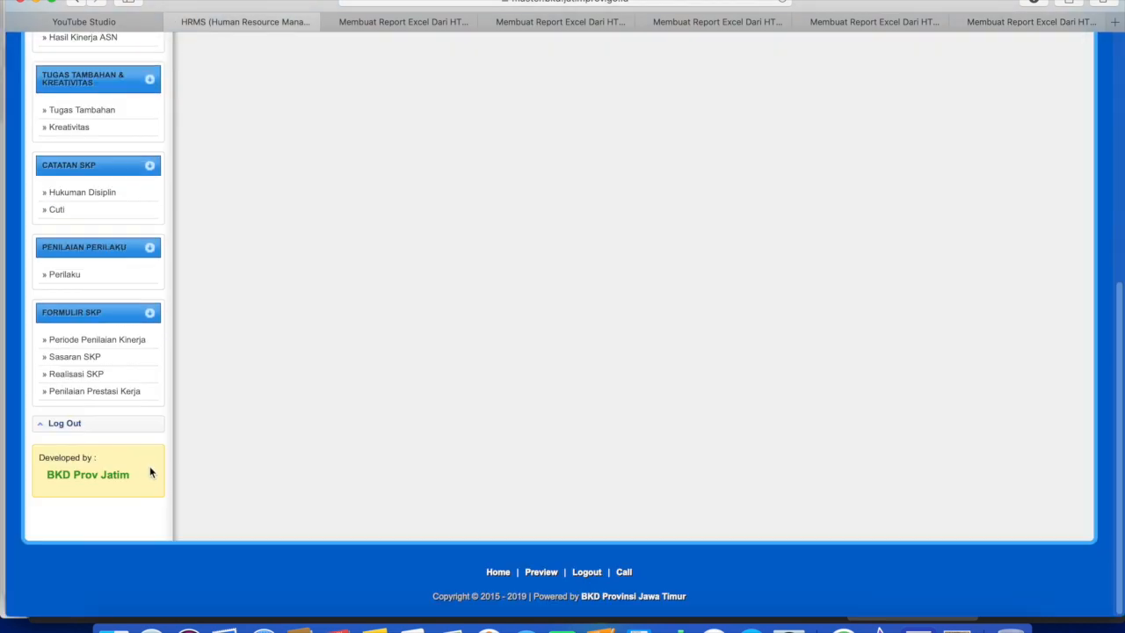
Open the printable 2020 Penilaian Prestasi Kerja report and review it: SKP 92 x 60% = 55.2, final 89.2 Baik.
{"action": "left_click", "coordinate": [88, 393]}
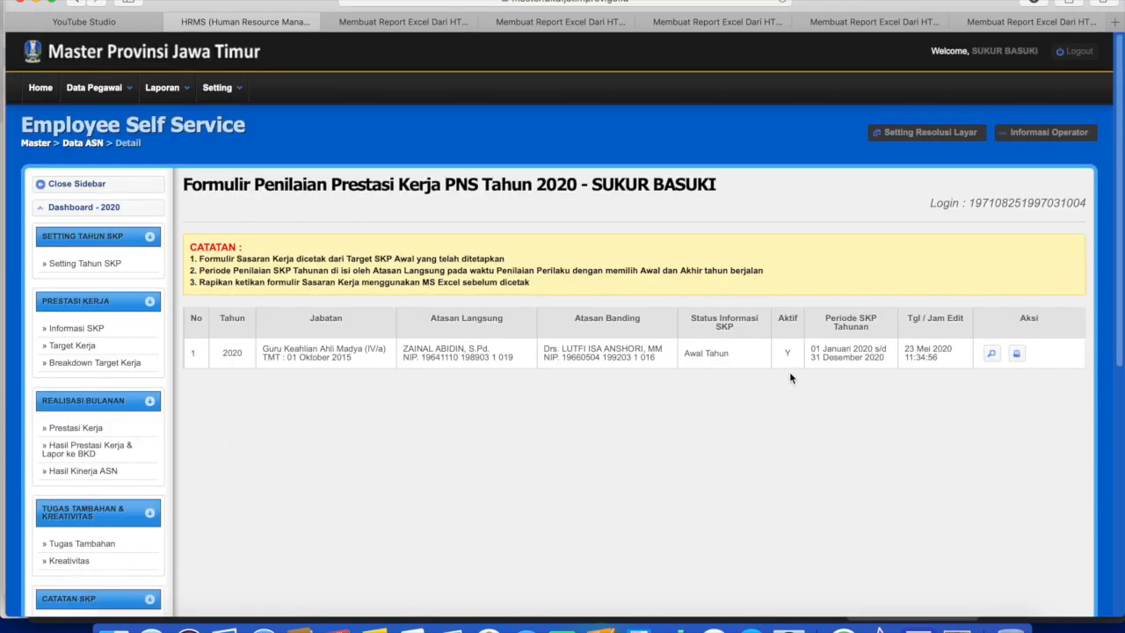
{"action": "left_click", "coordinate": [1016, 354]}
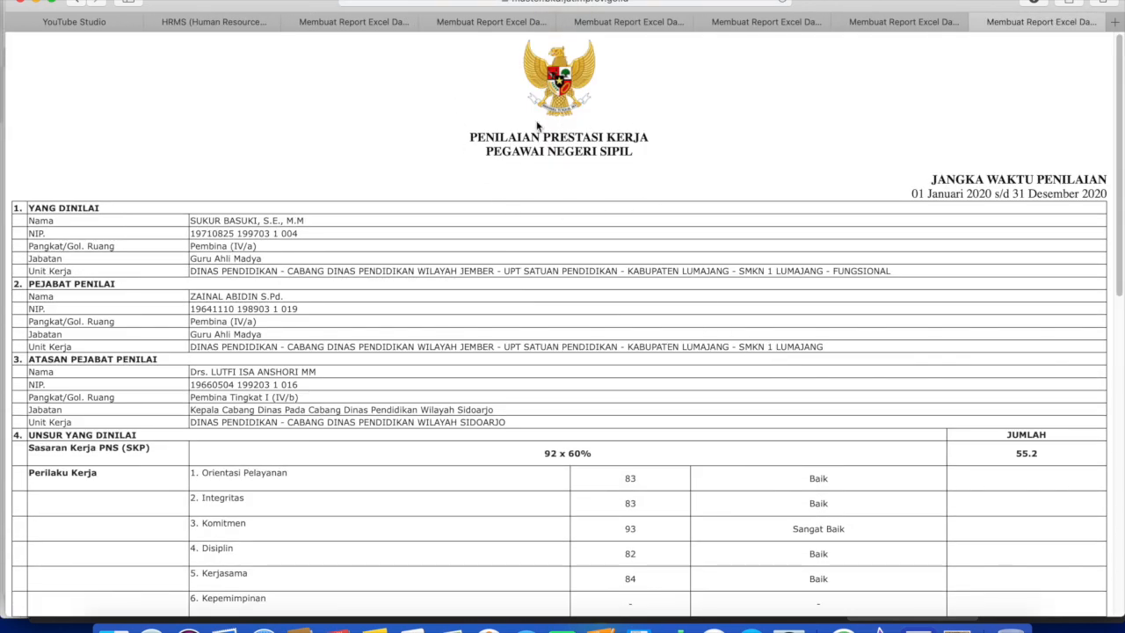
{"action": "scroll", "coordinate": [549, 261], "scroll_direction": "down", "scroll_amount": 5}
{"action": "scroll", "coordinate": [548, 255], "scroll_direction": "up", "scroll_amount": 5}
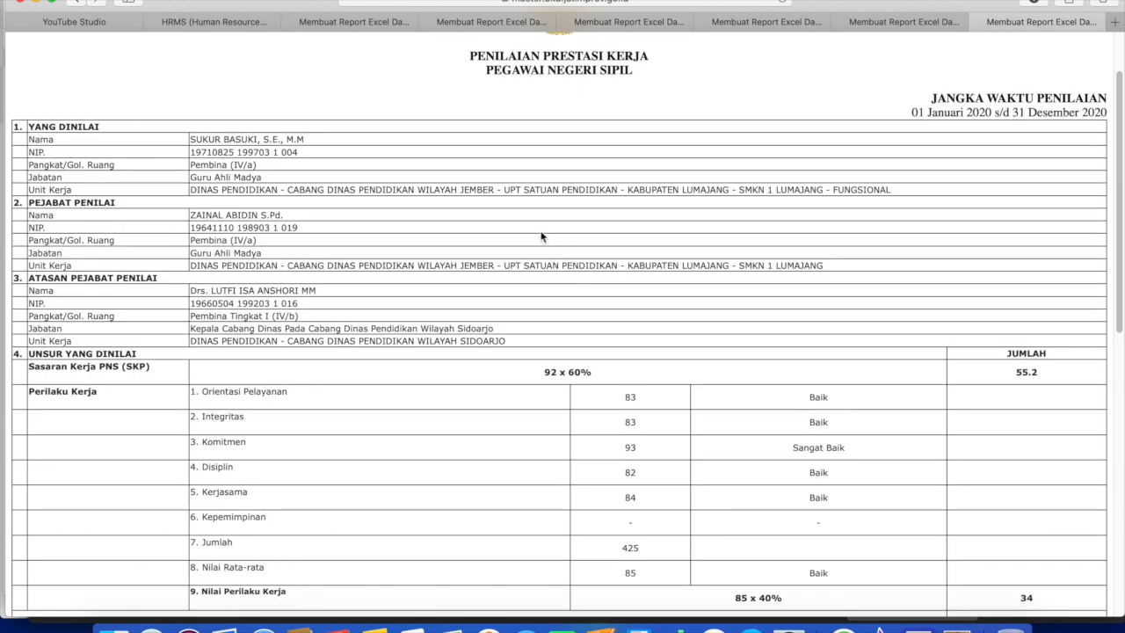
{"action": "scroll", "coordinate": [540, 239], "scroll_direction": "down", "scroll_amount": 2}
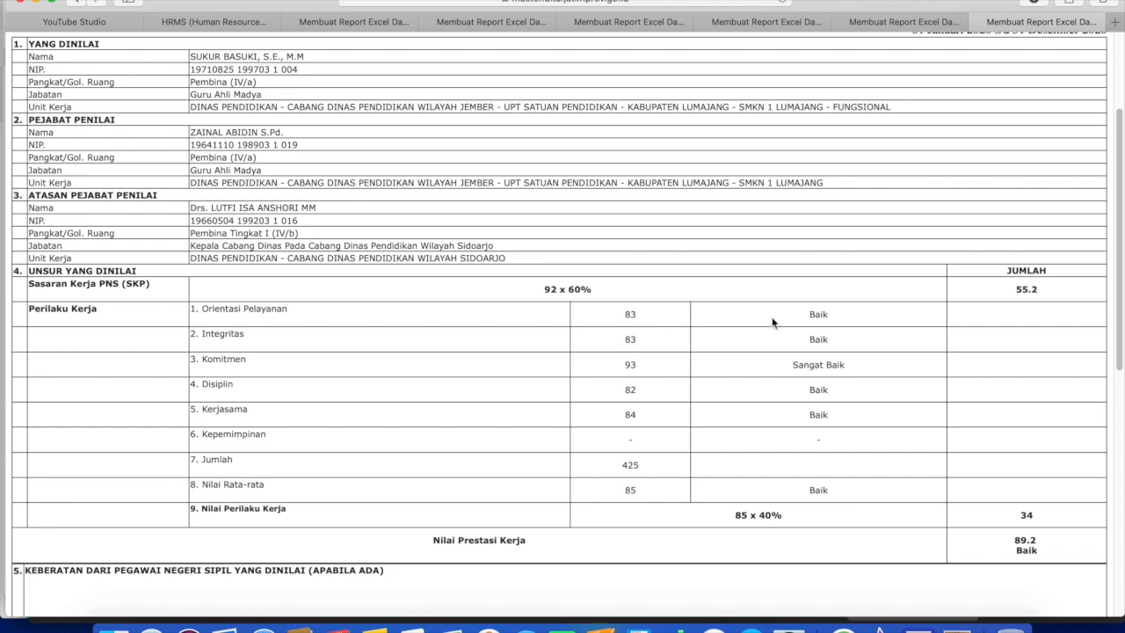
{"action": "scroll", "coordinate": [695, 387], "scroll_direction": "down", "scroll_amount": 10}
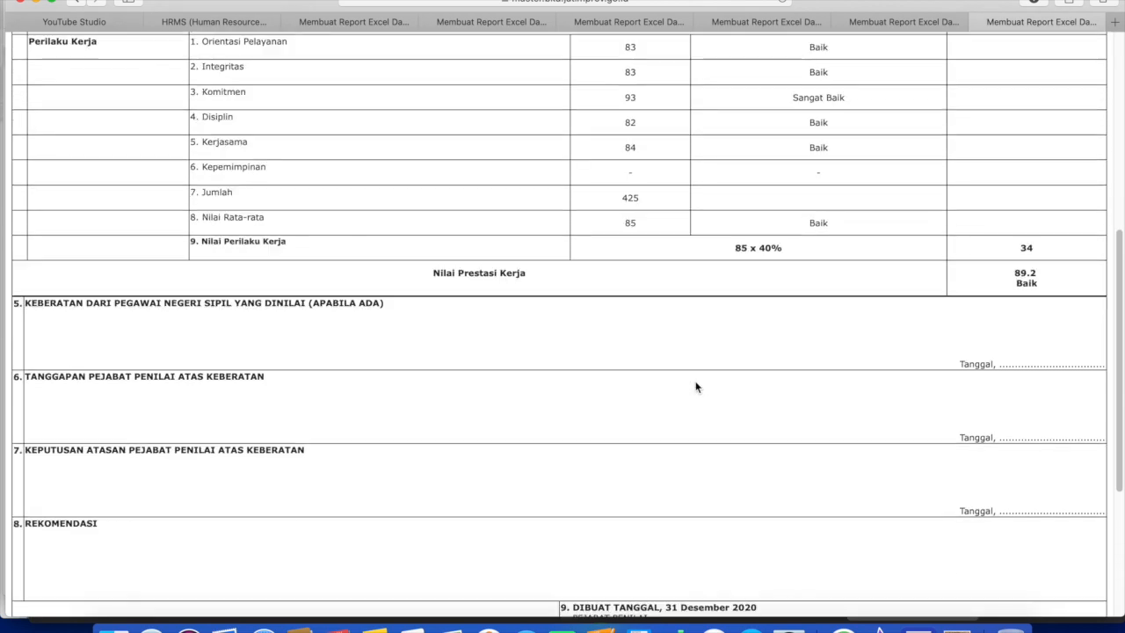
{"action": "scroll", "coordinate": [732, 217], "scroll_direction": "up", "scroll_amount": 10}
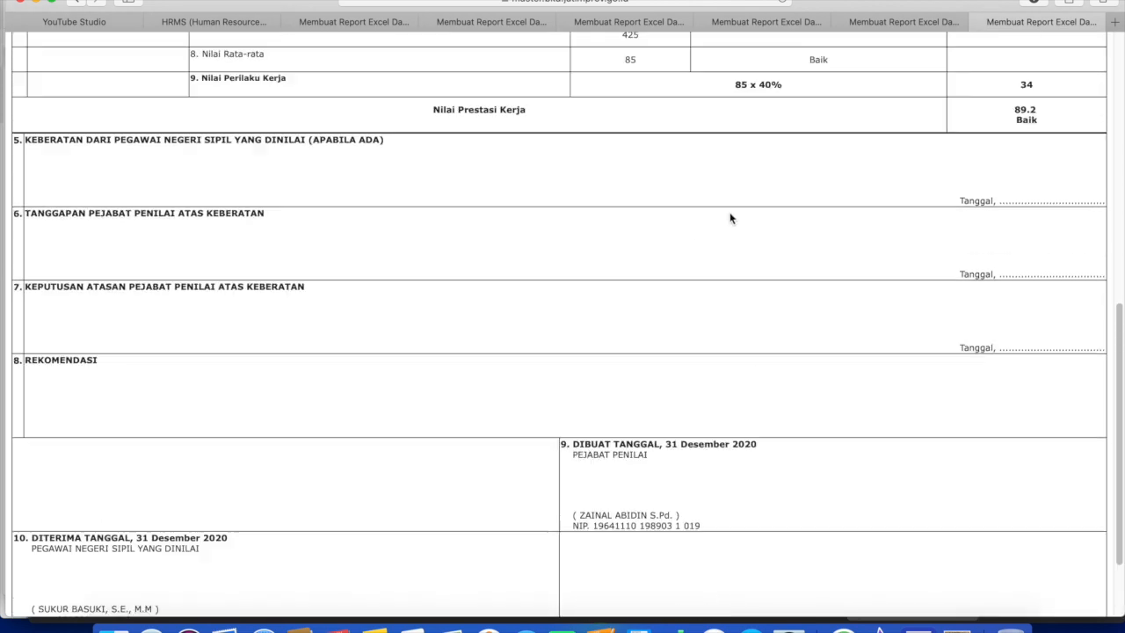
{"action": "scroll", "coordinate": [733, 218], "scroll_direction": "down", "scroll_amount": 10}
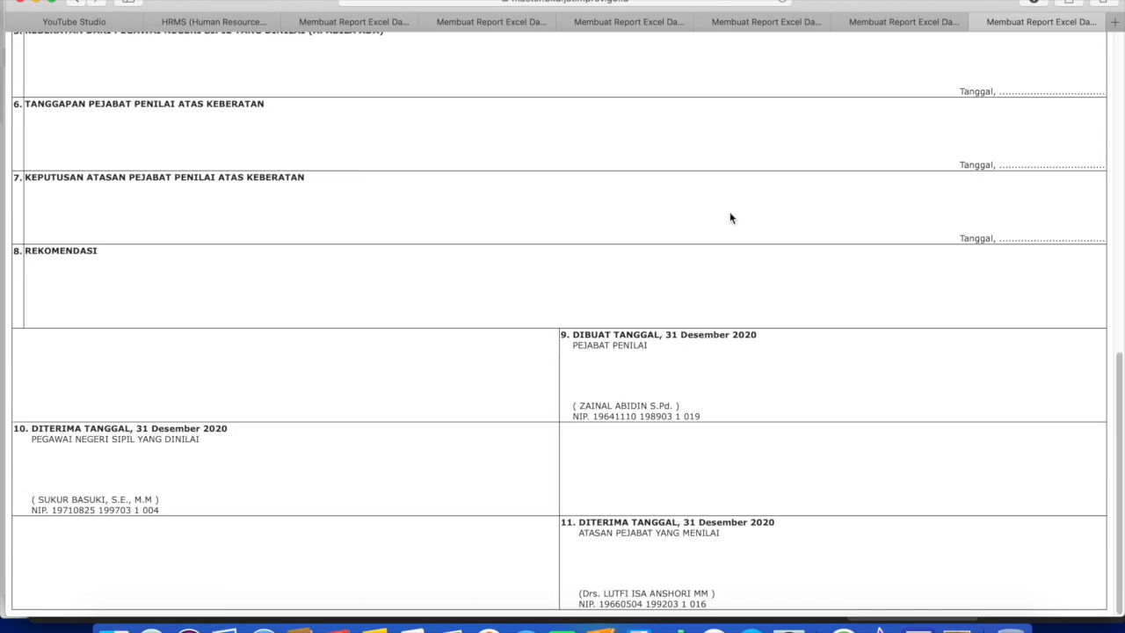
{"action": "scroll", "coordinate": [728, 218], "scroll_direction": "up", "scroll_amount": 10}
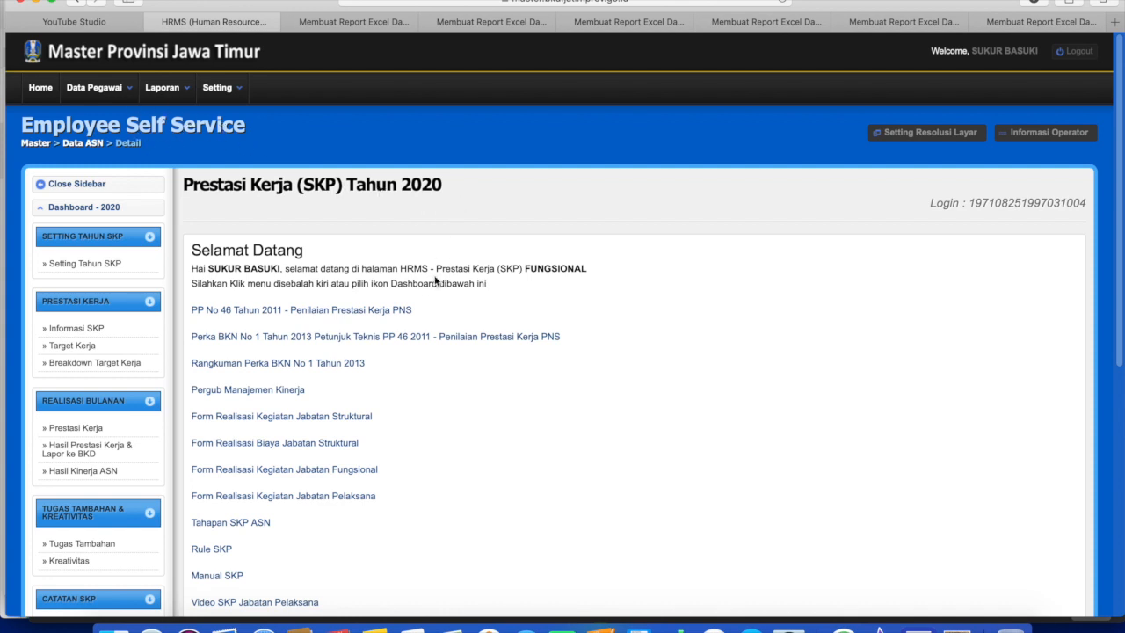
{"action": "scroll", "coordinate": [411, 336], "scroll_direction": "down", "scroll_amount": 4}
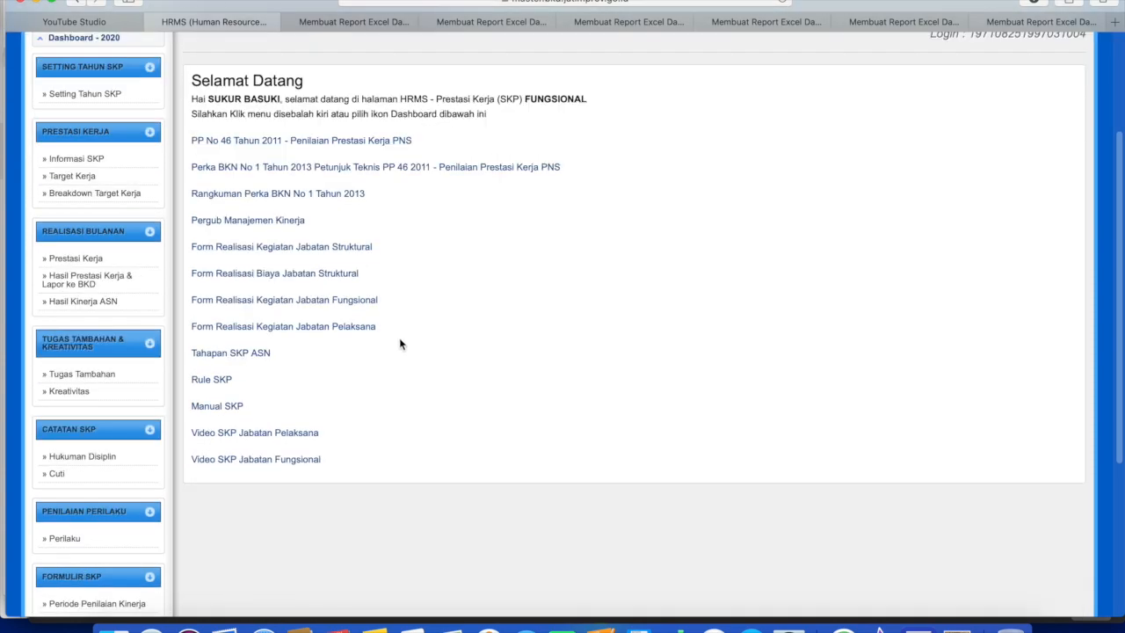
{"action": "scroll", "coordinate": [399, 338], "scroll_direction": "down", "scroll_amount": 3}
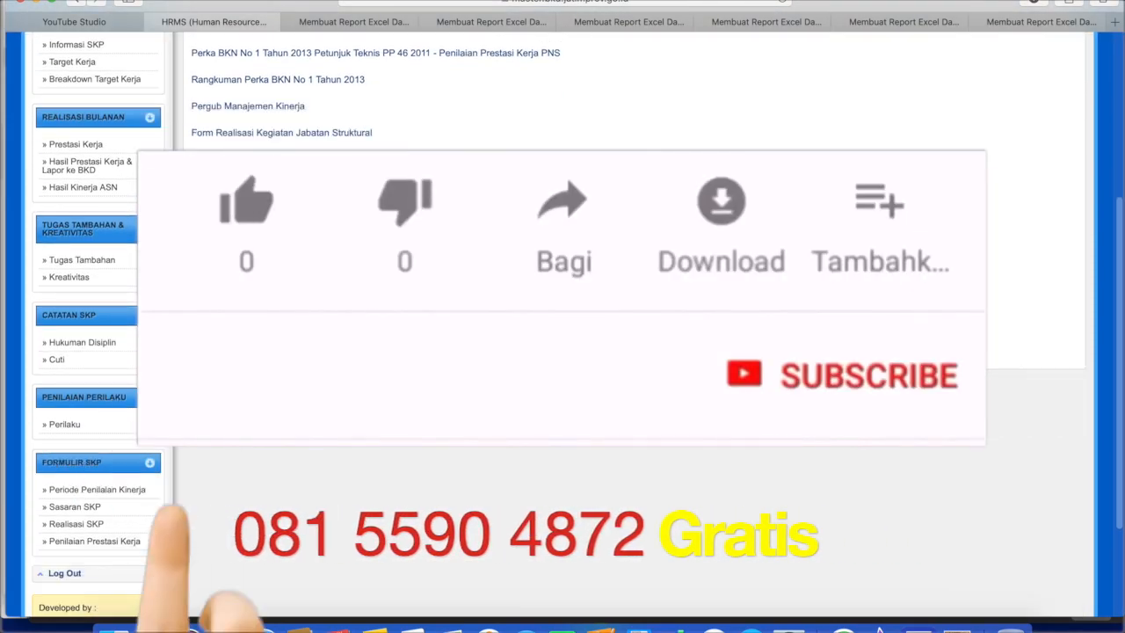
{"action": "scroll", "coordinate": [563, 334], "scroll_direction": "down", "scroll_amount": 3}
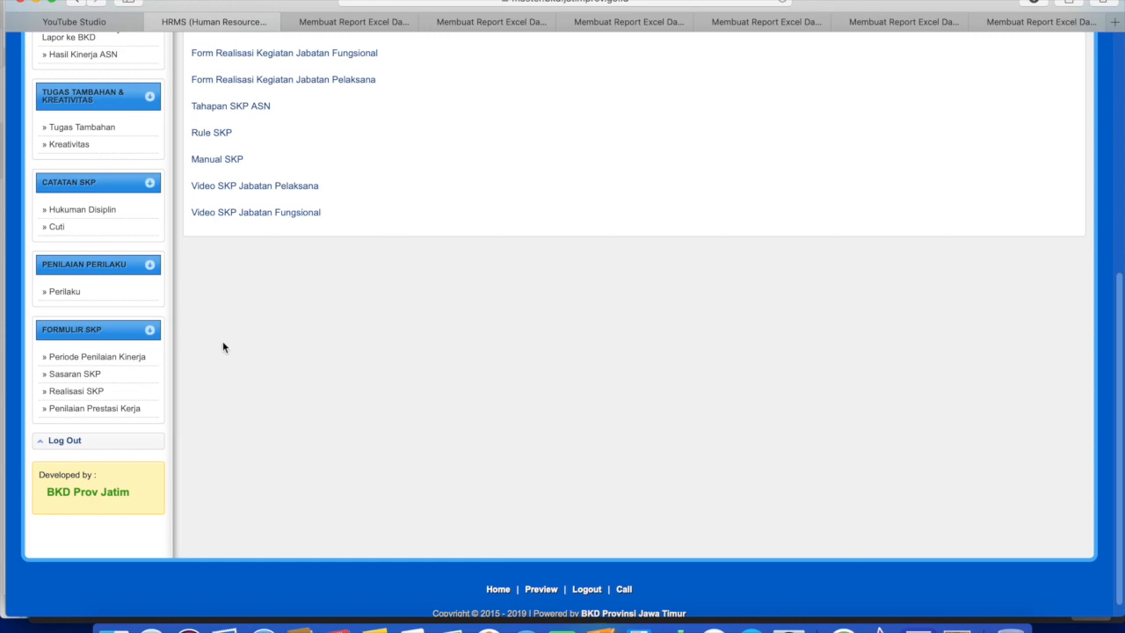
{"action": "scroll", "coordinate": [223, 346], "scroll_direction": "up", "scroll_amount": 3}
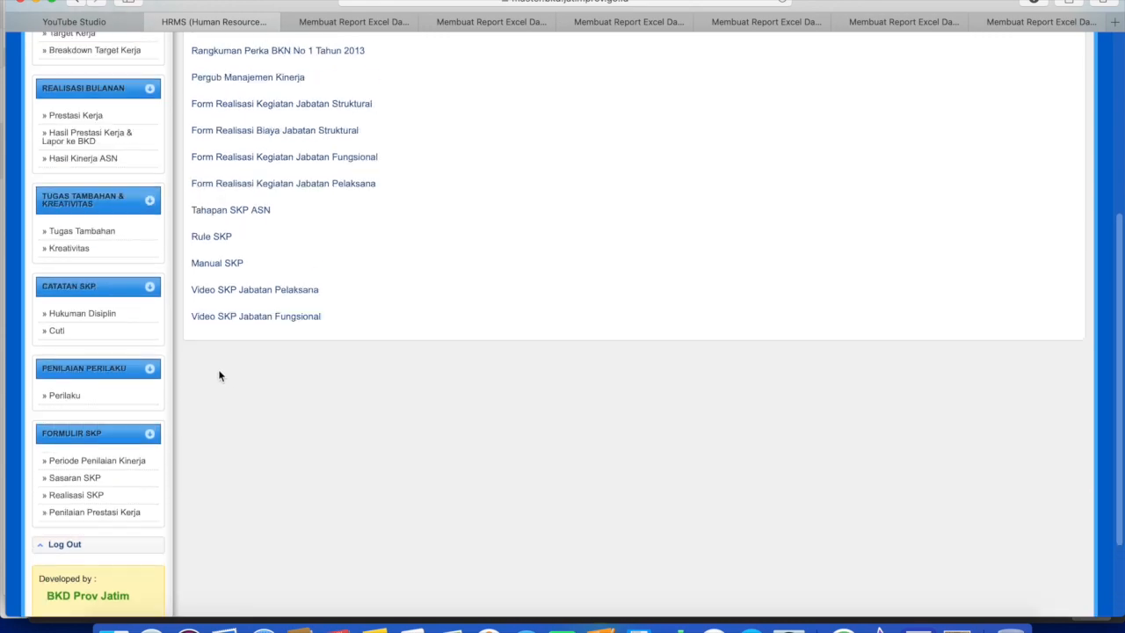
{"action": "scroll", "coordinate": [220, 373], "scroll_direction": "up", "scroll_amount": 5}
{"action": "scroll", "coordinate": [227, 369], "scroll_direction": "down", "scroll_amount": 10}
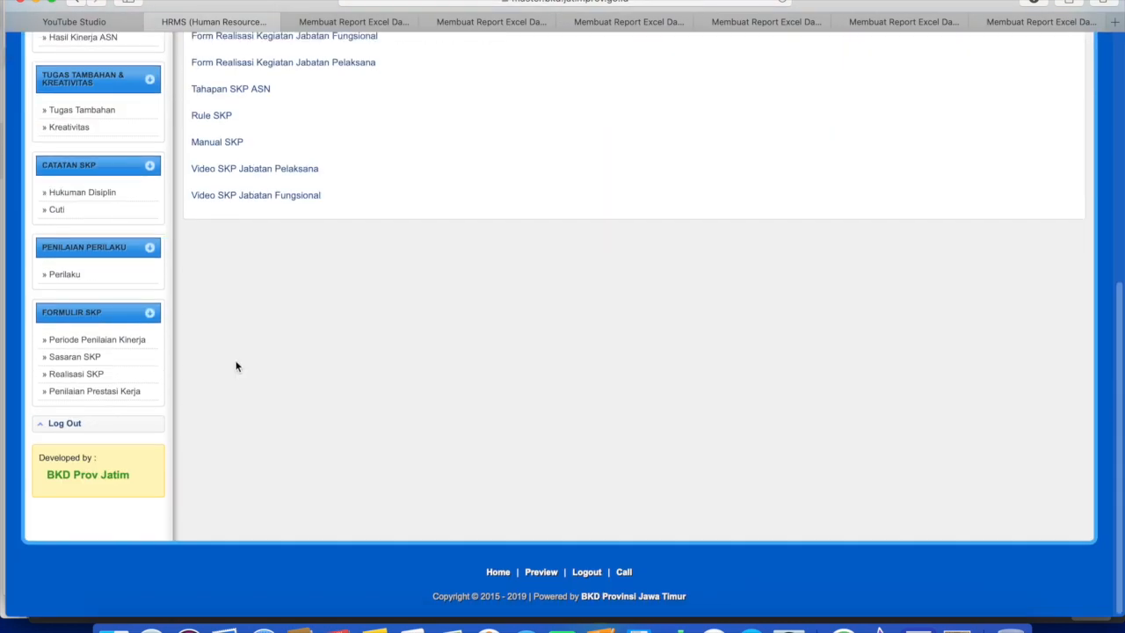
{"action": "scroll", "coordinate": [236, 366], "scroll_direction": "up", "scroll_amount": 10}
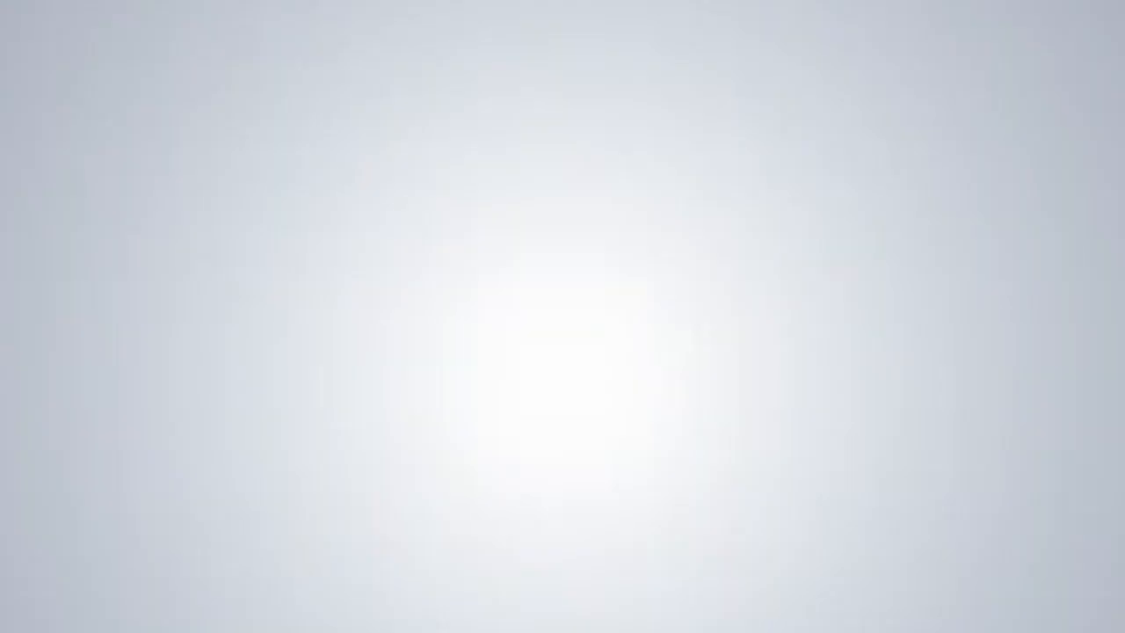